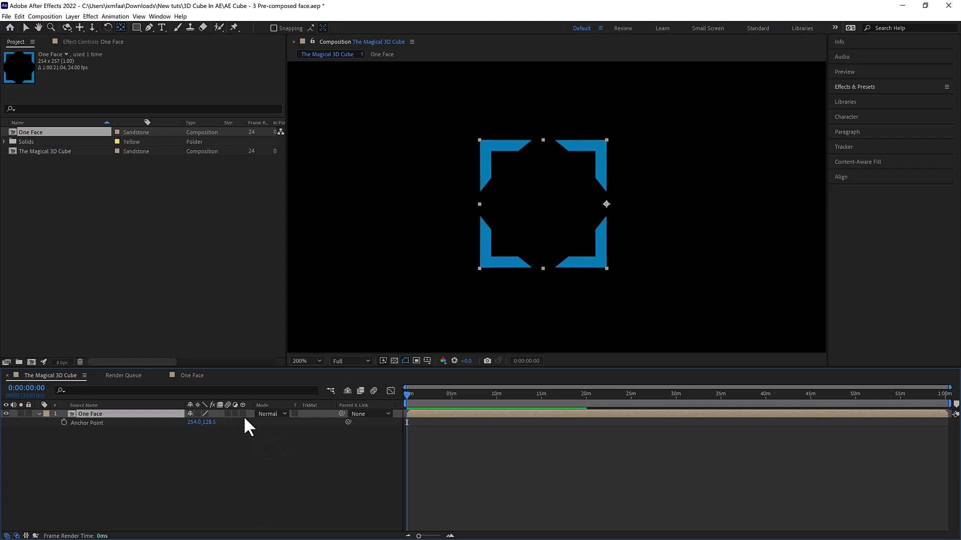
- Turn the One Face layer into a 3D layer and select it in Custom View 1
{"action": "left_click", "coordinate": [242, 414]}
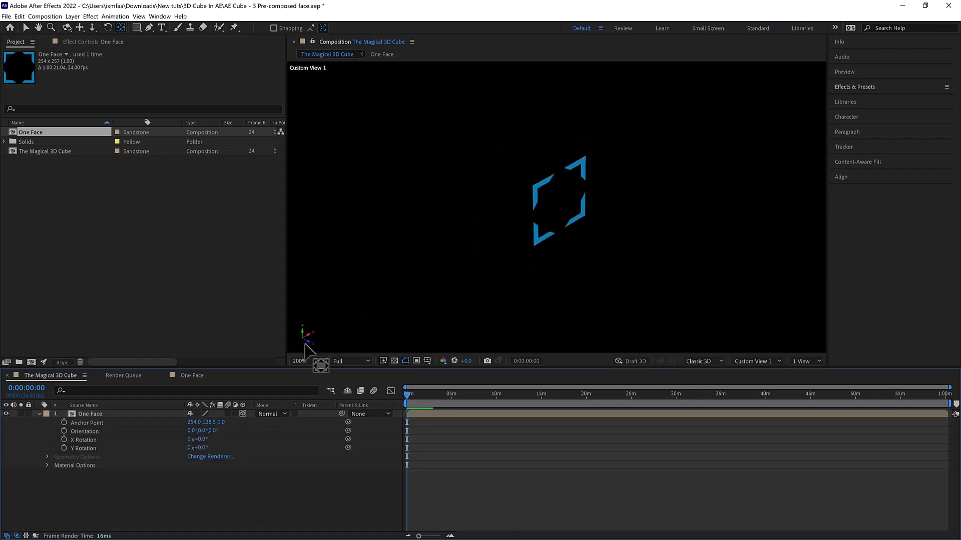
{"action": "left_click", "coordinate": [562, 215]}
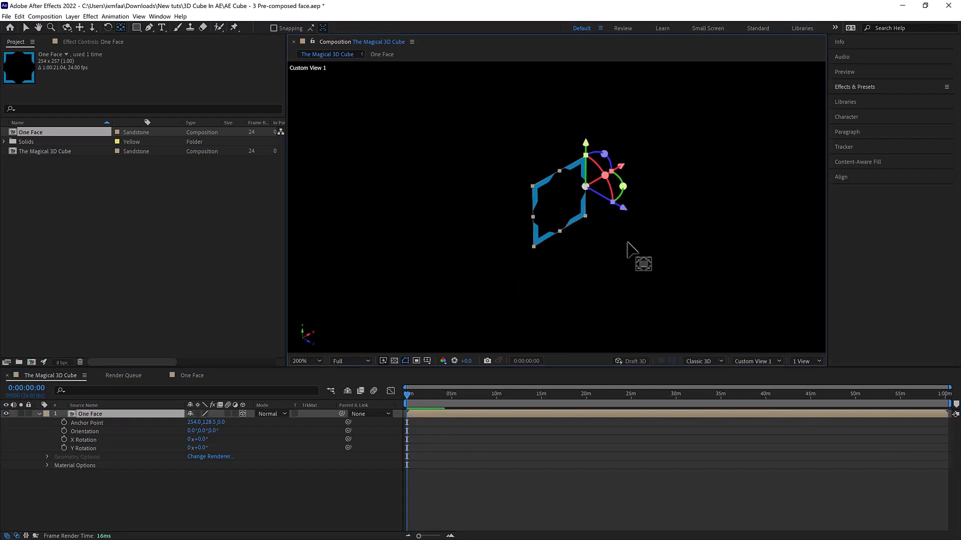
{"action": "right_click", "coordinate": [625, 246]}
{"action": "left_click", "coordinate": [602, 246]}
{"action": "key", "text": "ctrl+z"}
- Orbit around the One Face layer and dolly the view closer to it
{"action": "key", "text": "c"}
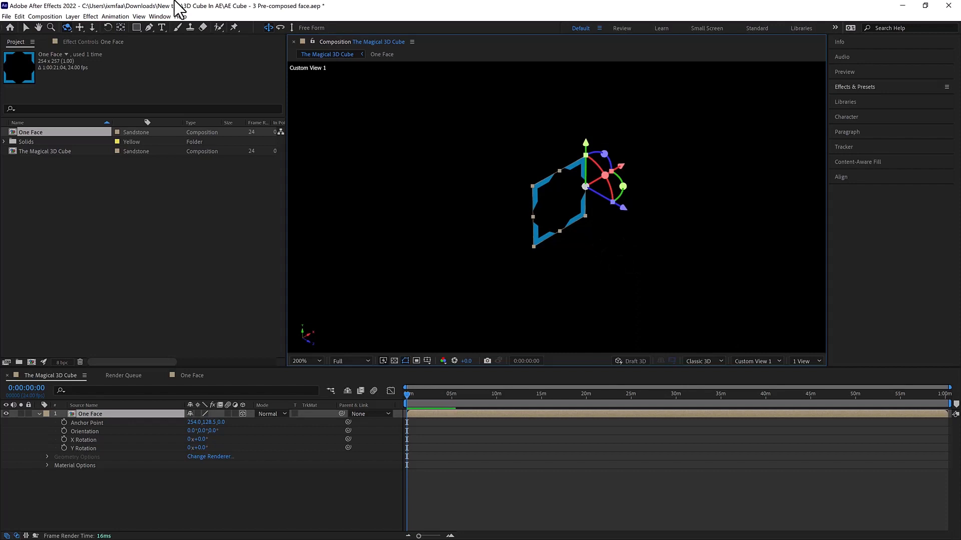
{"action": "left_click", "coordinate": [64, 27]}
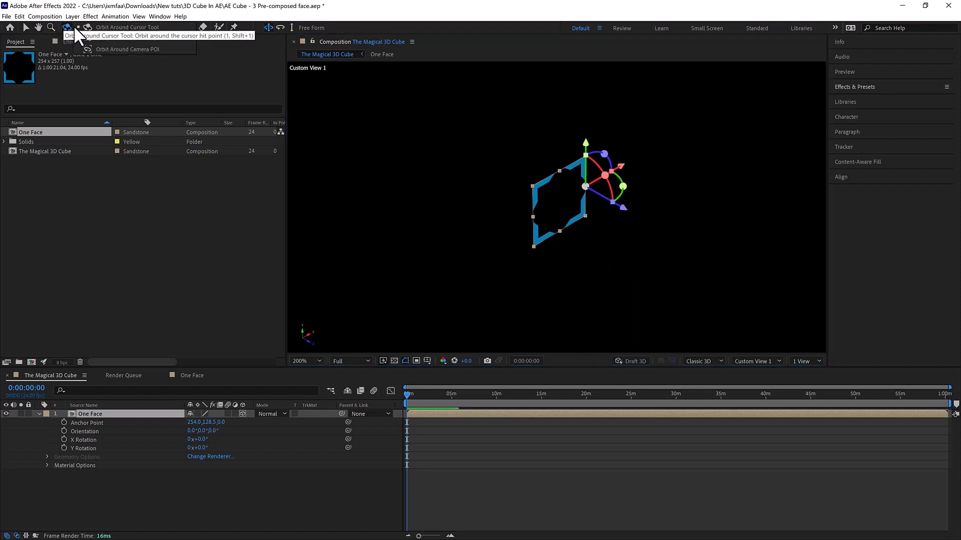
{"action": "left_click", "coordinate": [91, 45]}
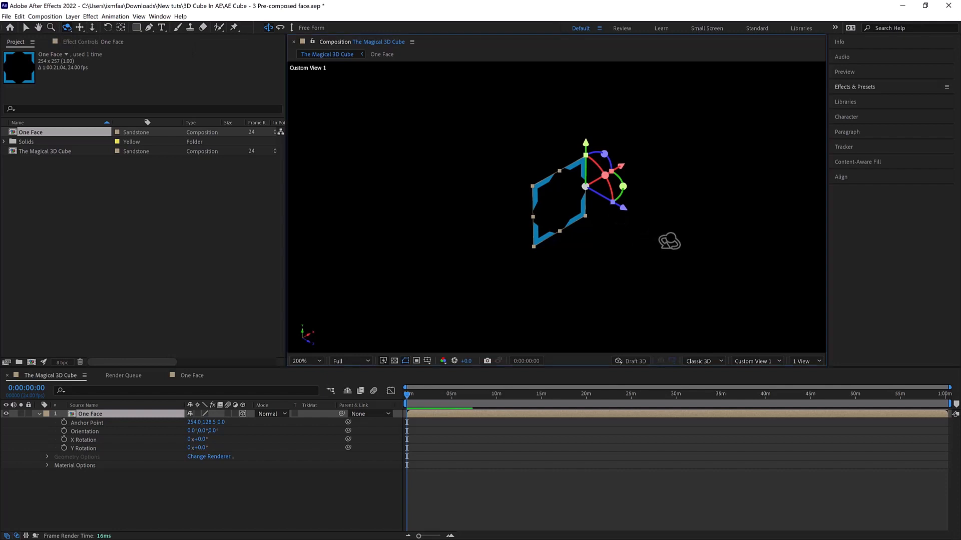
{"action": "left_click_drag", "start_coordinate": [669, 240], "coordinate": [643, 233]}
{"action": "key", "text": "c"}
{"action": "key", "text": "c"}
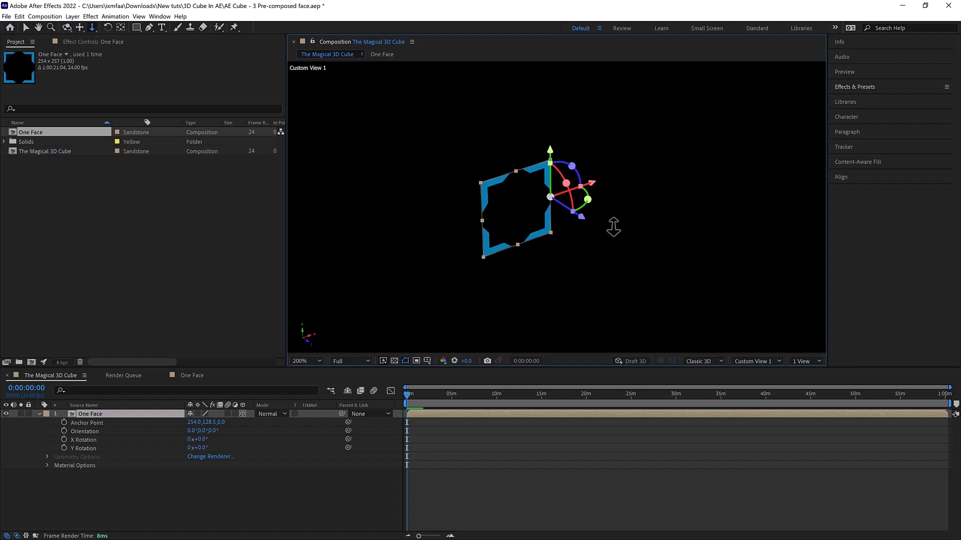
{"action": "left_click_drag", "start_coordinate": [615, 249], "coordinate": [799, 261]}
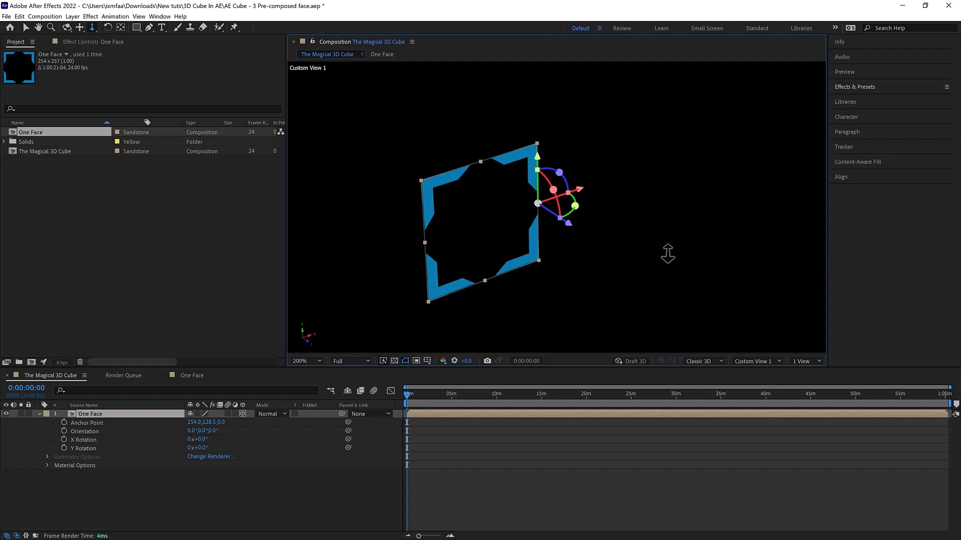
{"action": "left_click_drag", "start_coordinate": [615, 250], "coordinate": [654, 240]}
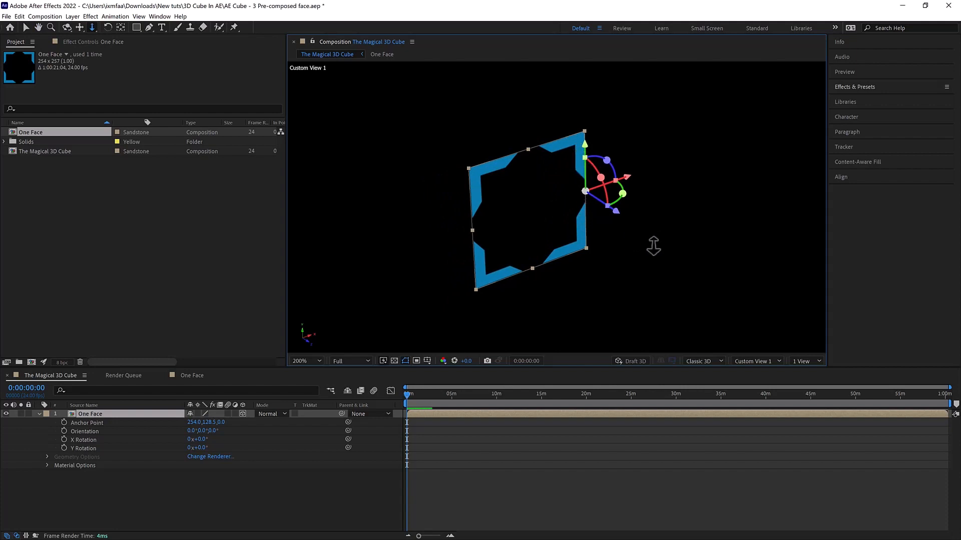
- Inspect the 3D face at different magnifications and from its other side
{"action": "scroll", "coordinate": [666, 253], "scroll_direction": "down", "scroll_amount": 3}
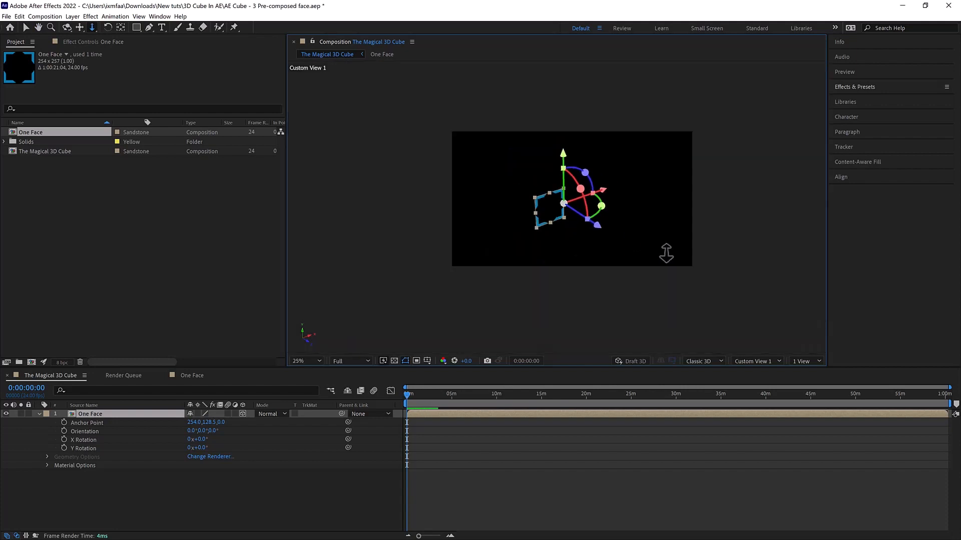
{"action": "scroll", "coordinate": [563, 205], "scroll_direction": "down", "scroll_amount": 3}
{"action": "scroll", "coordinate": [560, 203], "scroll_direction": "up", "scroll_amount": 3}
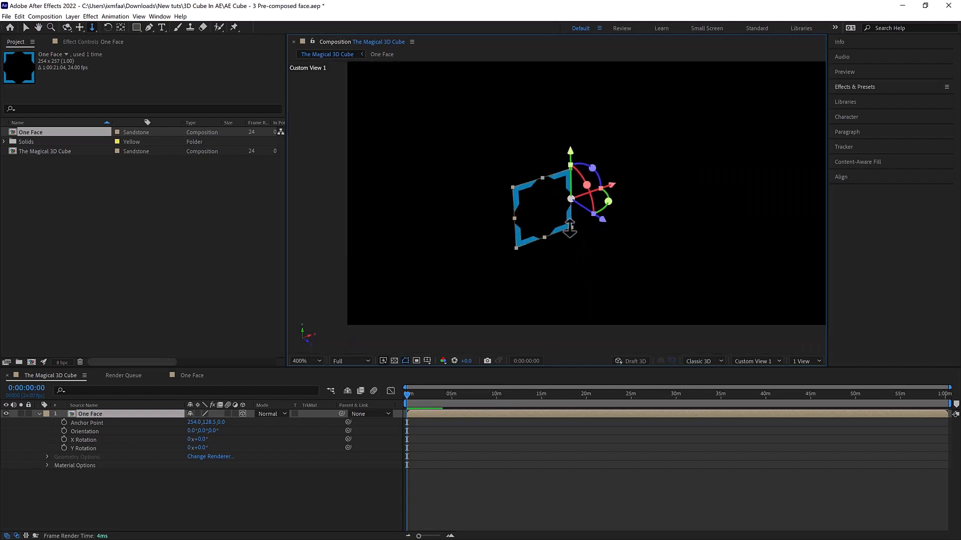
{"action": "scroll", "coordinate": [571, 228], "scroll_direction": "up", "scroll_amount": 2}
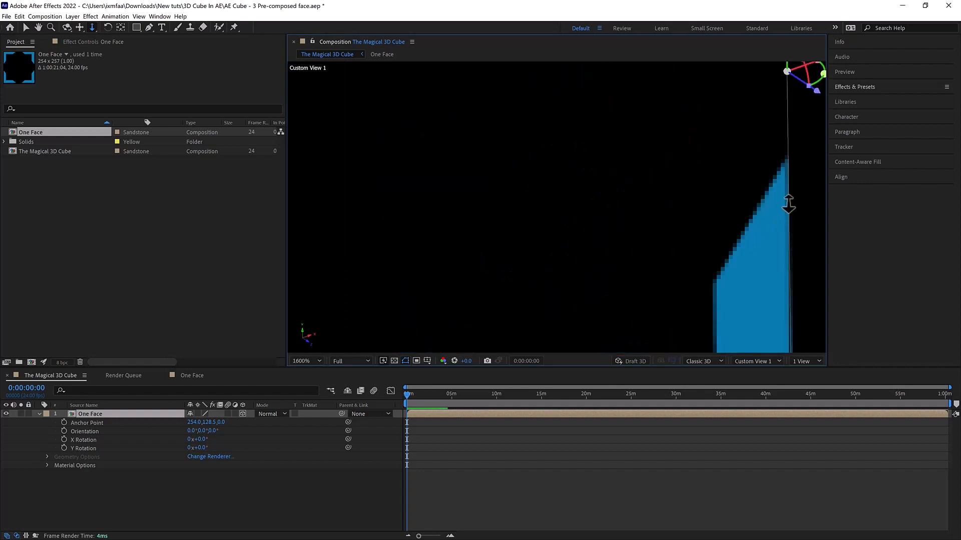
{"action": "scroll", "coordinate": [720, 223], "scroll_direction": "down", "scroll_amount": 3}
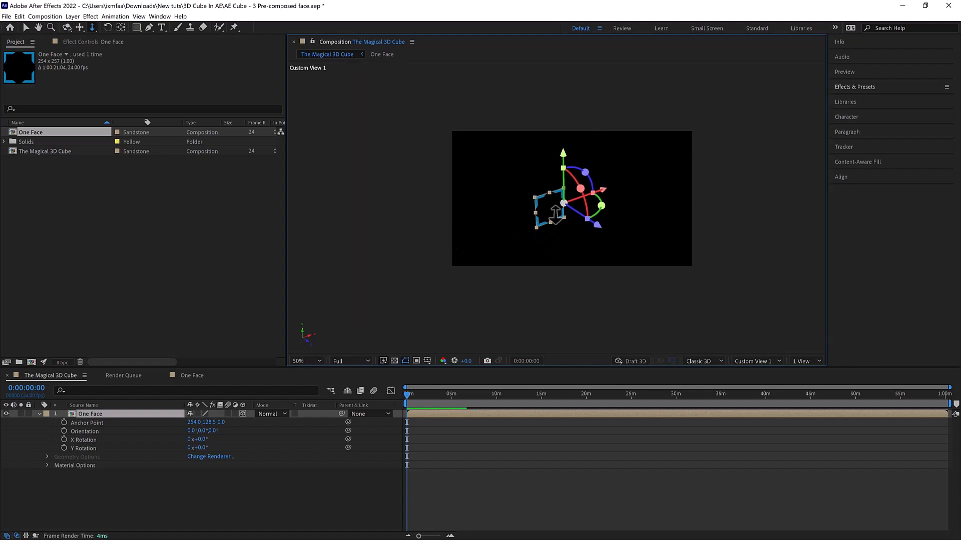
{"action": "scroll", "coordinate": [555, 215], "scroll_direction": "up", "scroll_amount": 2}
{"action": "scroll", "coordinate": [582, 222], "scroll_direction": "down", "scroll_amount": 1}
{"action": "key", "text": "1"}
{"action": "left_click_drag", "start_coordinate": [582, 222], "coordinate": [545, 197]}
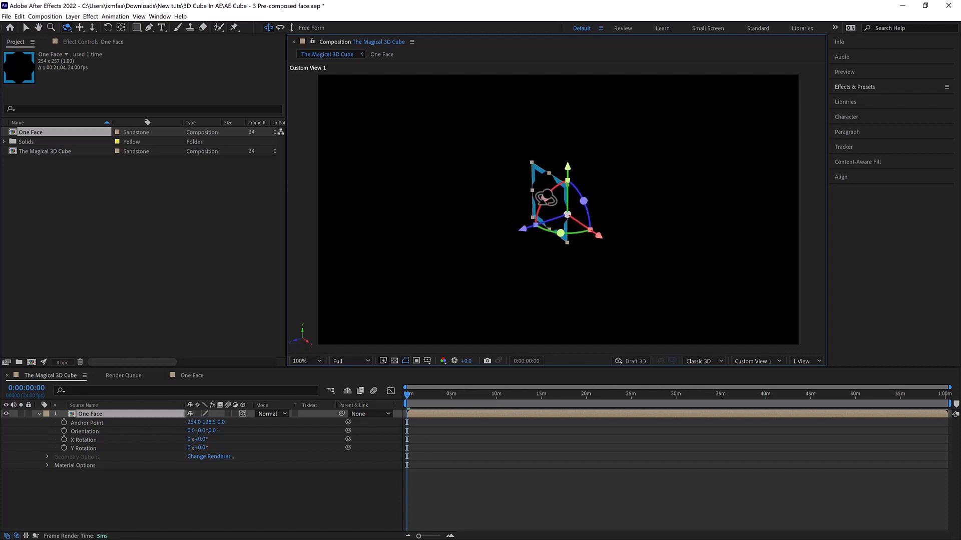
- Try rotating the One Face layer about its Y axis to about 320.9°, and undo the rotation
{"action": "key", "text": "v"}
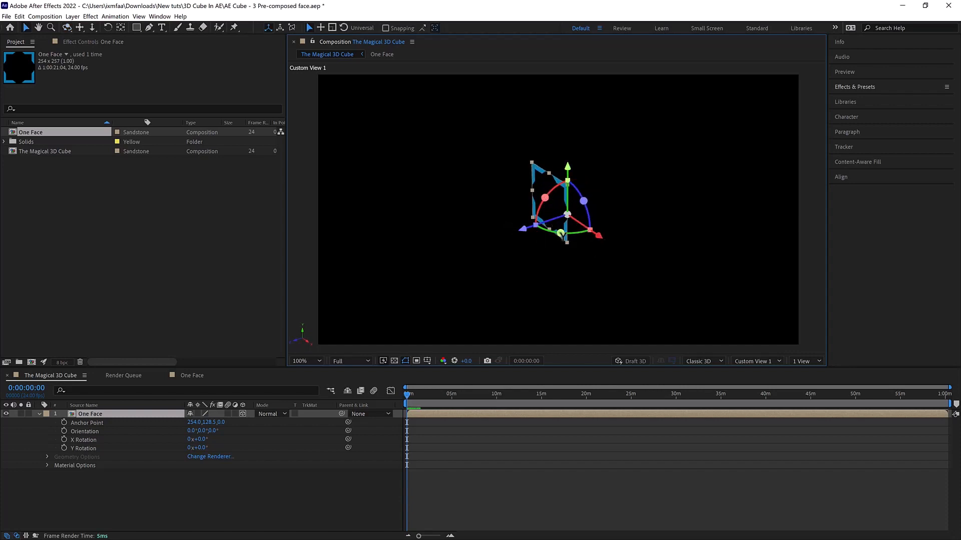
{"action": "left_click_drag", "start_coordinate": [555, 234], "coordinate": [599, 242]}
{"action": "key", "text": "ctrl+z"}
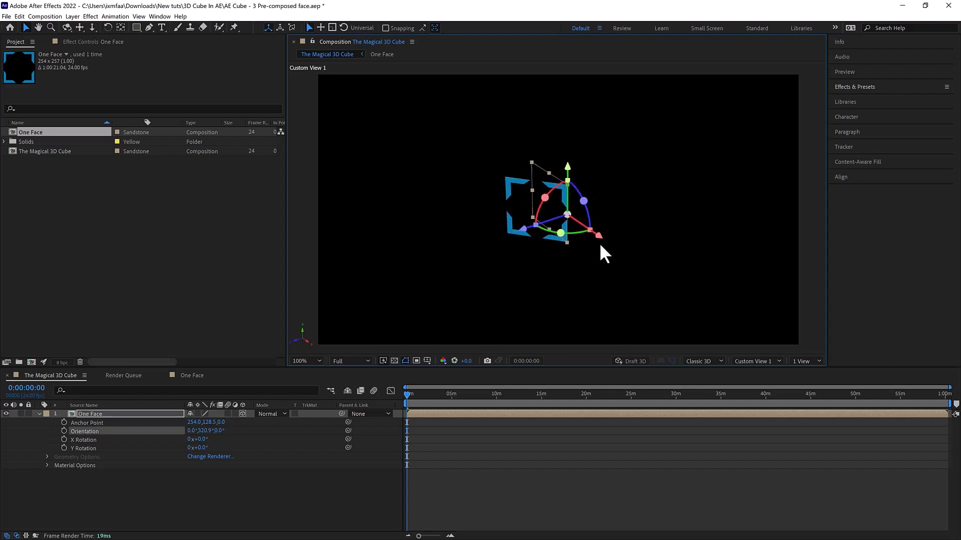
- Reveal the orientation and rotation properties of the One Face layer
{"action": "key", "text": "c"}
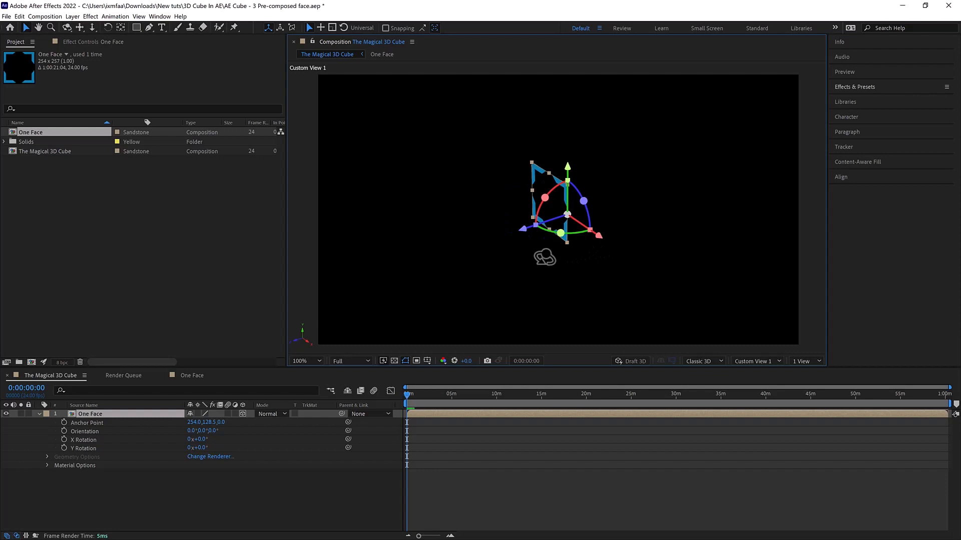
{"action": "left_click_drag", "start_coordinate": [554, 266], "coordinate": [646, 259]}
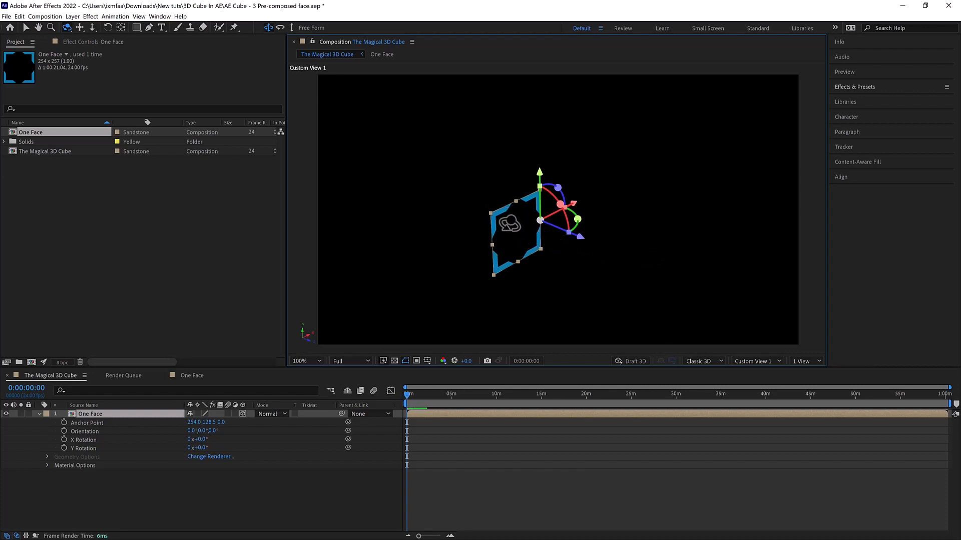
{"action": "key", "text": "v"}
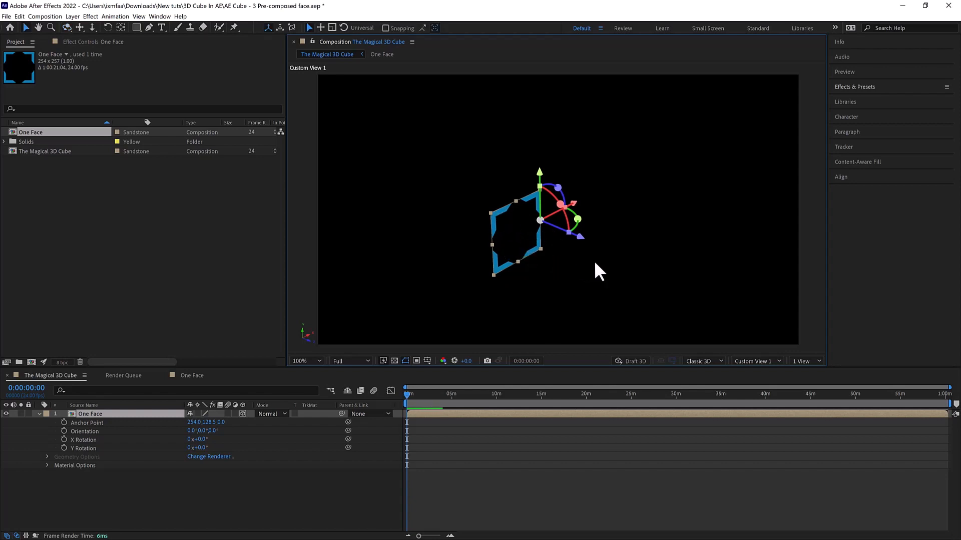
{"action": "left_click", "coordinate": [582, 274]}
{"action": "left_click", "coordinate": [537, 244]}
{"action": "key", "text": "r"}
{"action": "key", "text": "r"}
{"action": "key", "text": "r"}
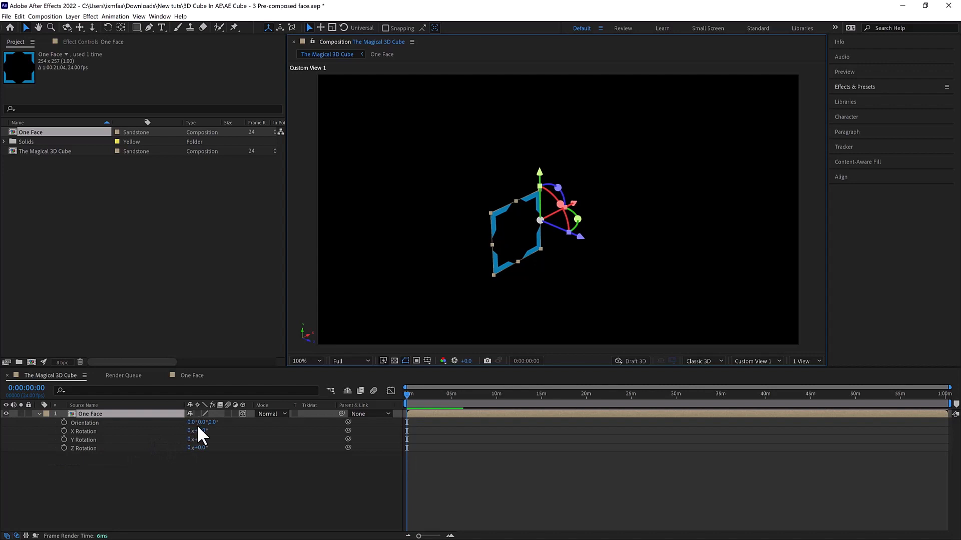
- Examine the One Face layer and its axis gizmo up close from several angles
{"action": "key", "text": "c"}
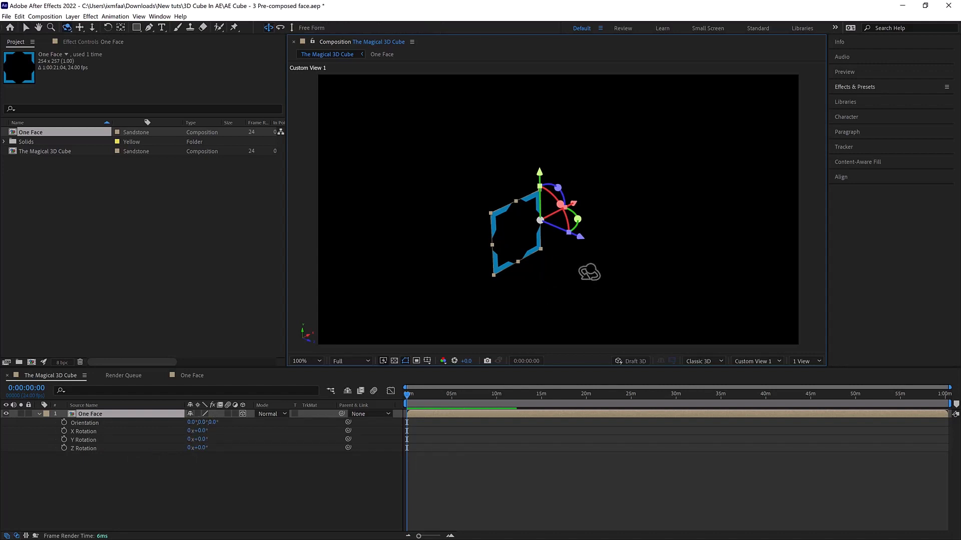
{"action": "mouse_move", "coordinate": [588, 272]}
{"action": "left_mouse_down"}
{"action": "mouse_move", "coordinate": [534, 287]}
{"action": "mouse_move", "coordinate": [446, 274]}
{"action": "mouse_move", "coordinate": [543, 279]}
{"action": "mouse_move", "coordinate": [613, 268]}
{"action": "mouse_move", "coordinate": [580, 257]}
{"action": "left_mouse_up"}
{"action": "key", "text": "h"}
{"action": "scroll", "coordinate": [566, 252], "scroll_direction": "up", "scroll_amount": 1}
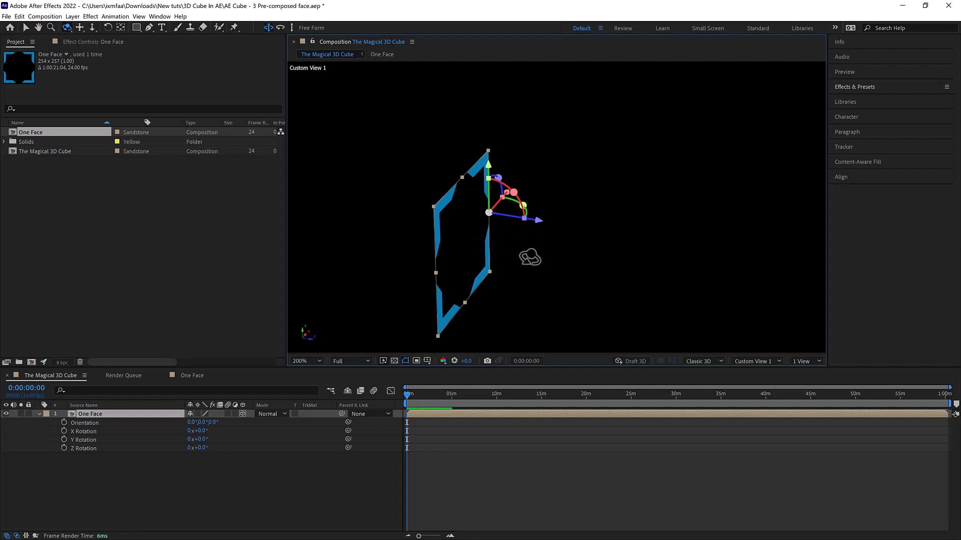
{"action": "left_click_drag", "start_coordinate": [525, 262], "coordinate": [512, 265]}
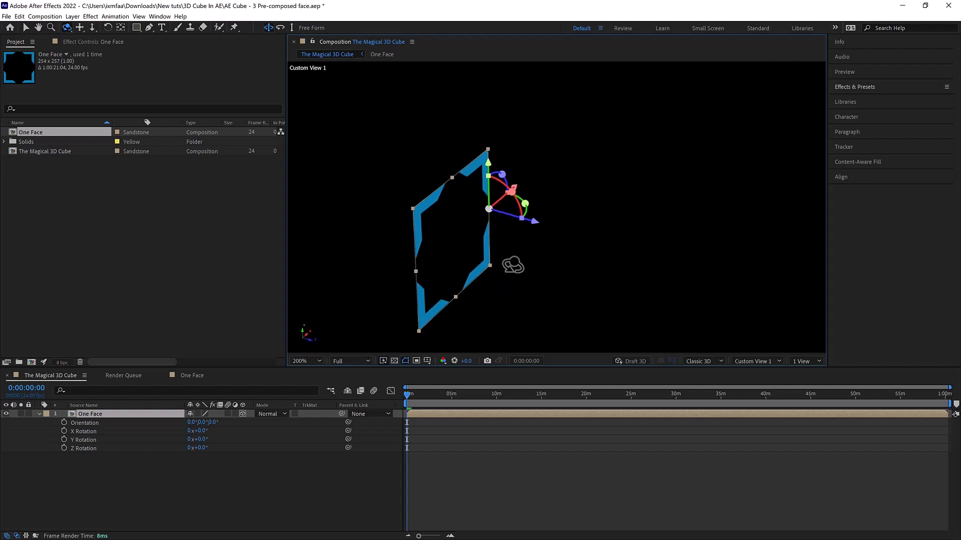
{"action": "key", "text": "h"}
{"action": "left_click_drag", "start_coordinate": [524, 255], "coordinate": [538, 246]}
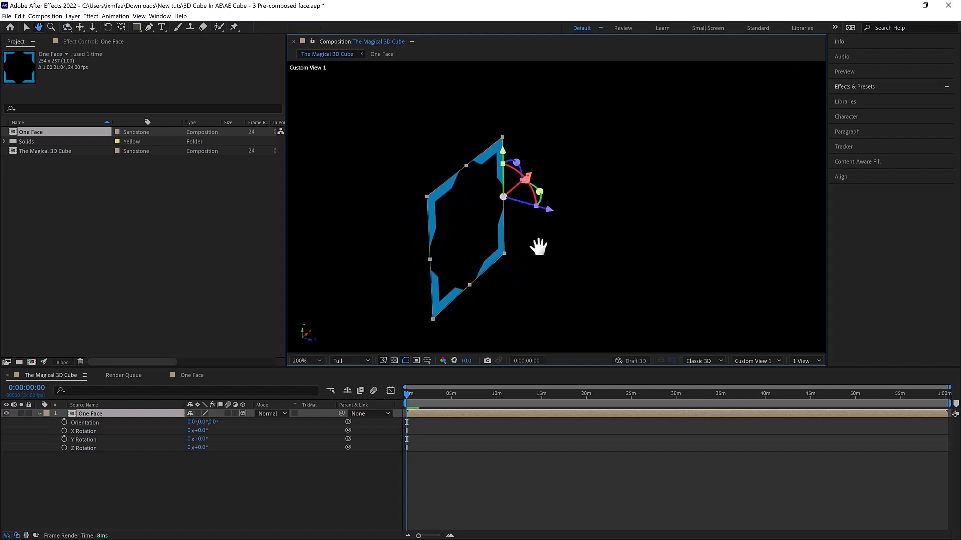
{"action": "key", "text": "c"}
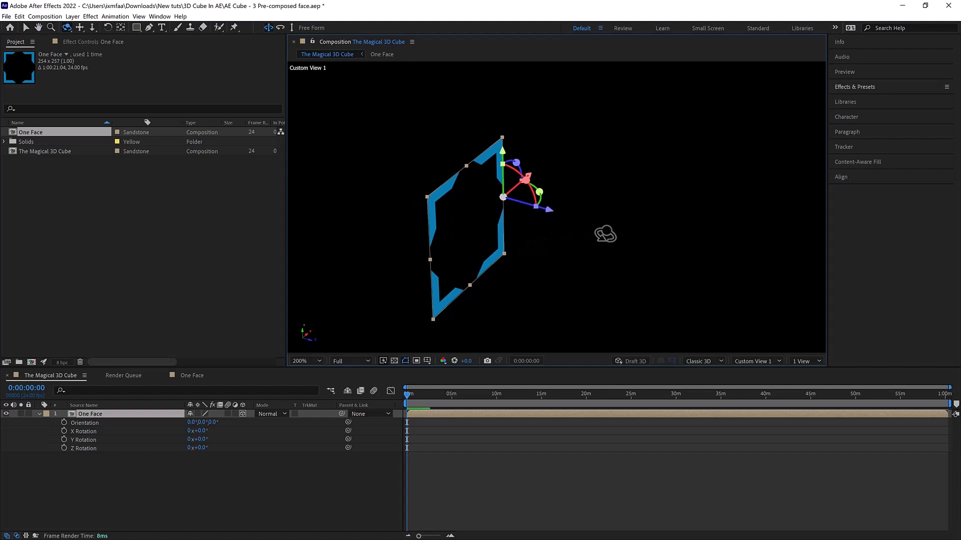
{"action": "mouse_move", "coordinate": [593, 233]}
{"action": "left_mouse_down"}
{"action": "mouse_move", "coordinate": [576, 234]}
{"action": "mouse_move", "coordinate": [593, 239]}
{"action": "mouse_move", "coordinate": [584, 232]}
{"action": "left_mouse_up"}
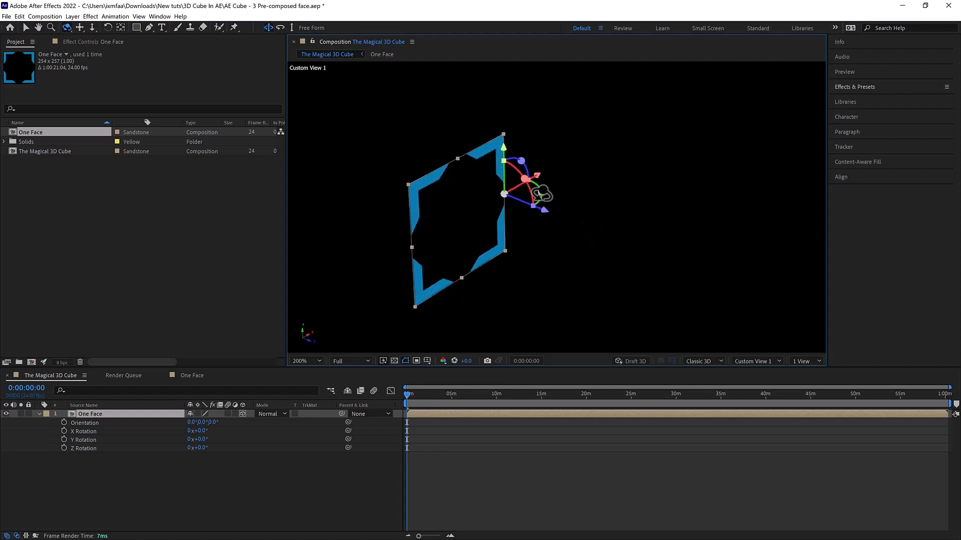
- Try swinging the face around its side-edge anchor point to a Y orientation of about 39°, and undo it
{"action": "key", "text": "v"}
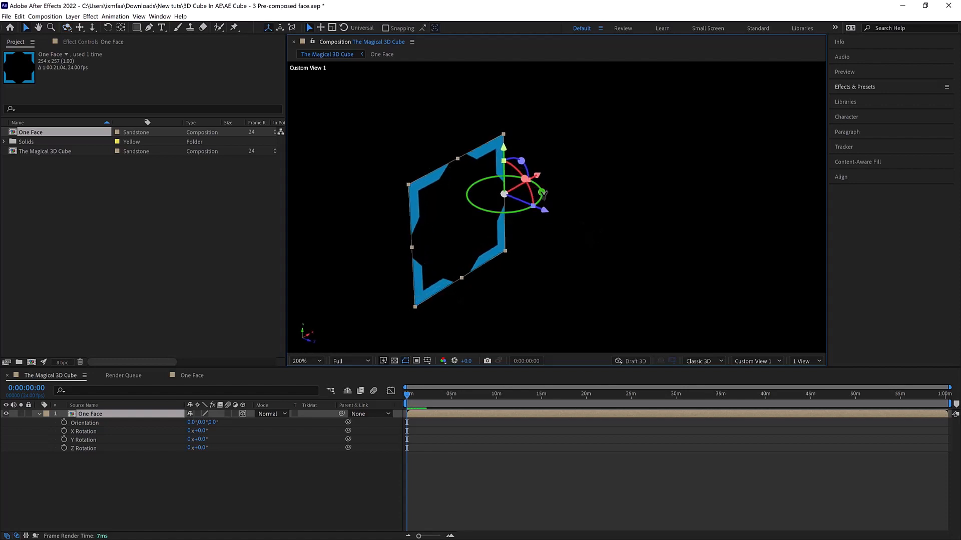
{"action": "left_click_drag", "start_coordinate": [543, 195], "coordinate": [523, 197]}
{"action": "key", "text": "period"}
{"action": "key", "text": "period"}
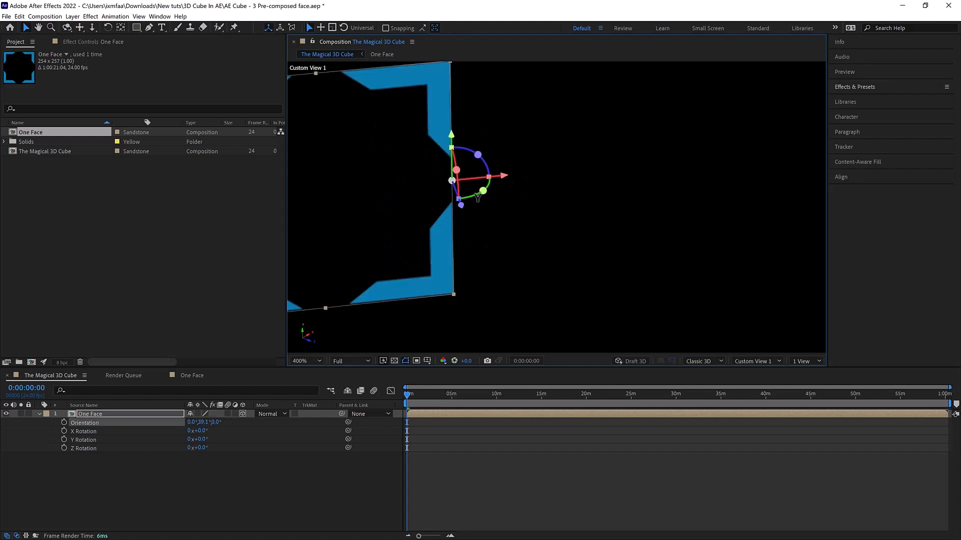
{"action": "key", "text": "ctrl+z"}
- Duplicate the One Face layer, rotate the copy to a Y orientation of 90°, and show its rotation properties
{"action": "key", "text": "h"}
{"action": "left_click_drag", "start_coordinate": [576, 212], "coordinate": [626, 213]}
{"action": "key", "text": "v"}
{"action": "key", "text": "comma"}
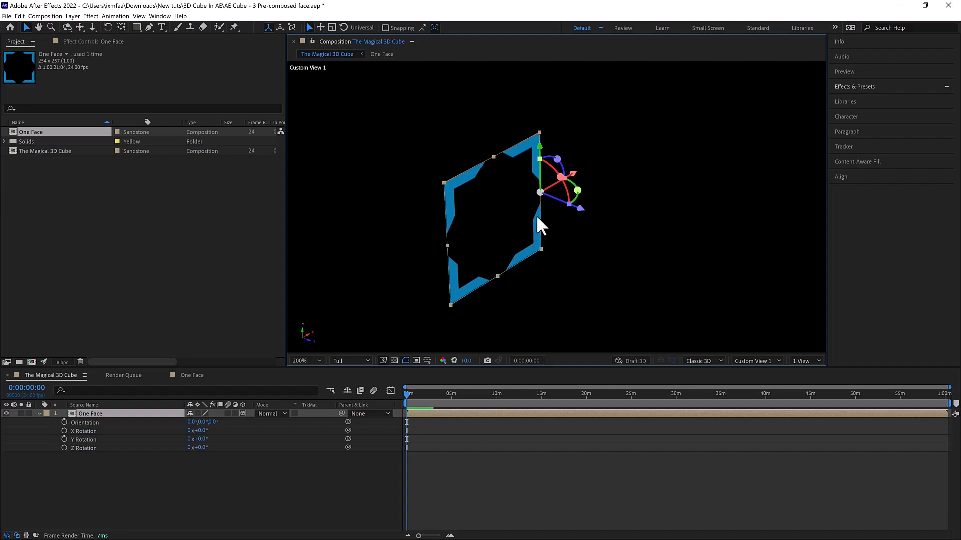
{"action": "key", "text": "ctrl+d"}
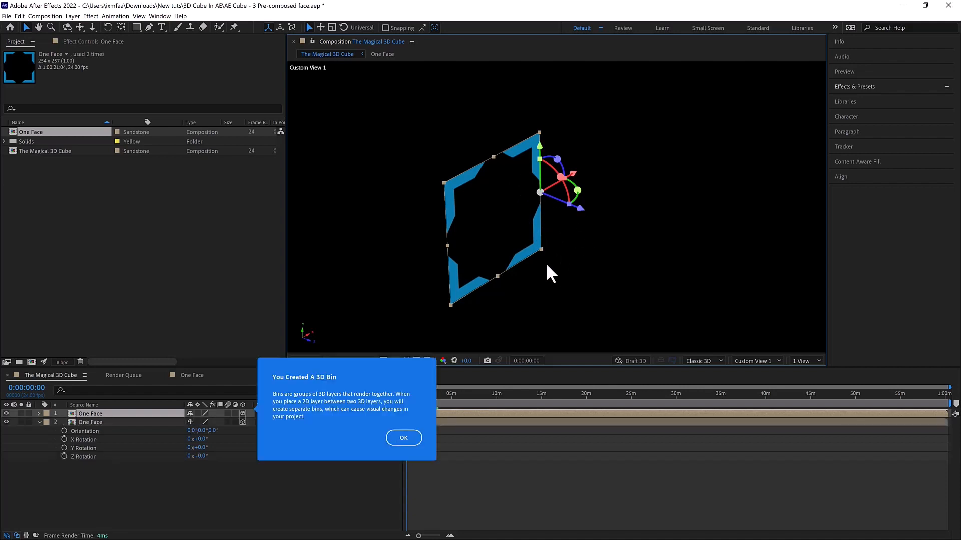
{"action": "left_click", "coordinate": [403, 438]}
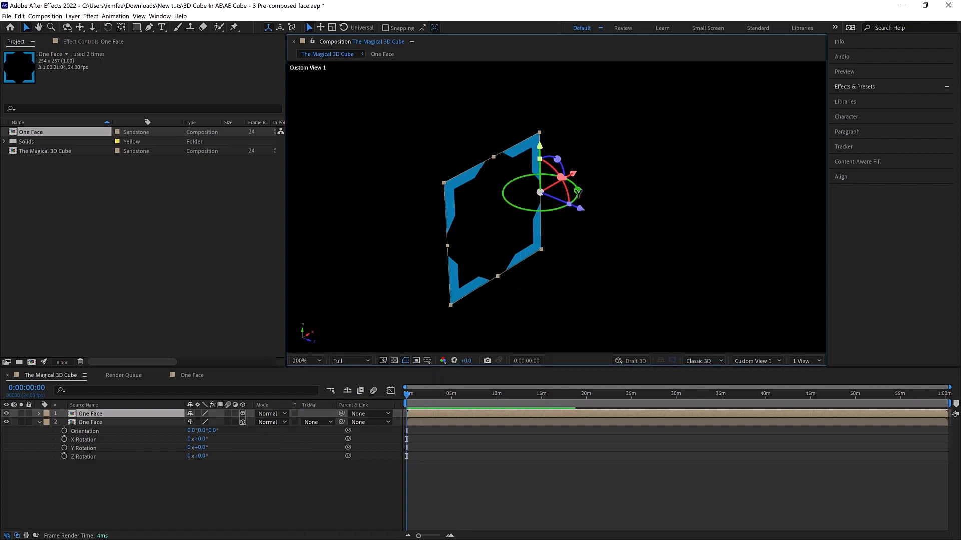
{"action": "left_click_drag", "start_coordinate": [578, 193], "coordinate": [537, 206]}
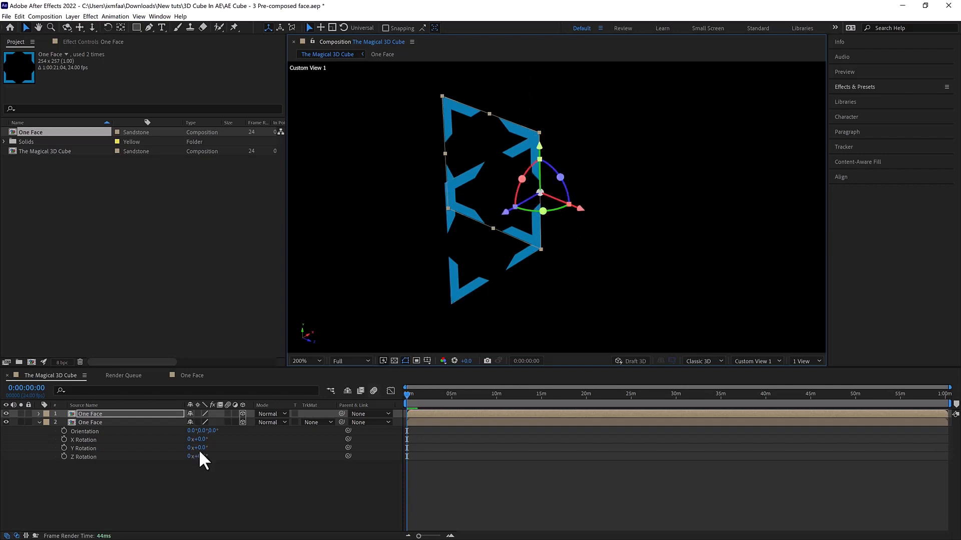
{"action": "key", "text": "r"}
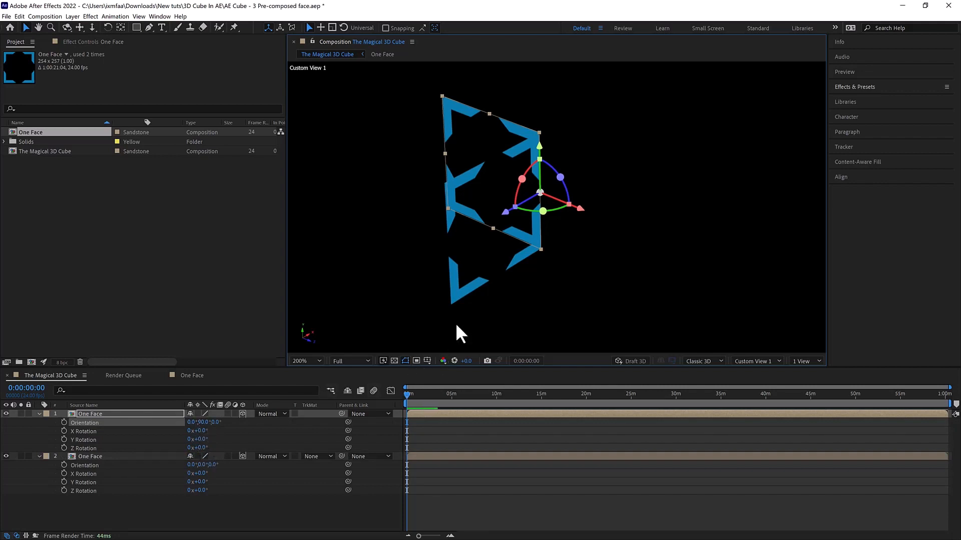
- Check the two perpendicular faces and their shared edge from different angles
{"action": "left_click_drag", "start_coordinate": [556, 212], "coordinate": [565, 240]}
{"action": "left_click_drag", "start_coordinate": [544, 275], "coordinate": [609, 272]}
{"action": "key", "text": "c"}
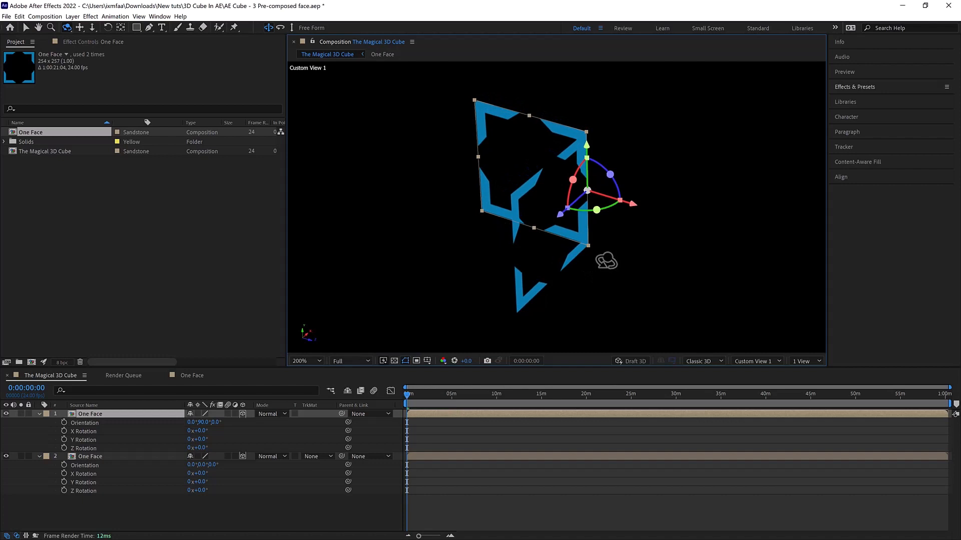
{"action": "left_click_drag", "start_coordinate": [551, 254], "coordinate": [527, 182]}
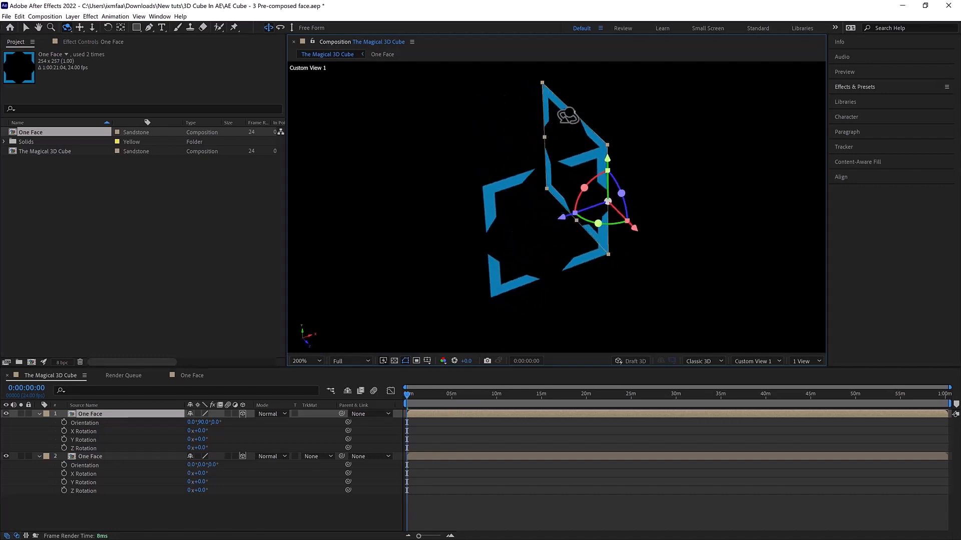
{"action": "key", "text": "v"}
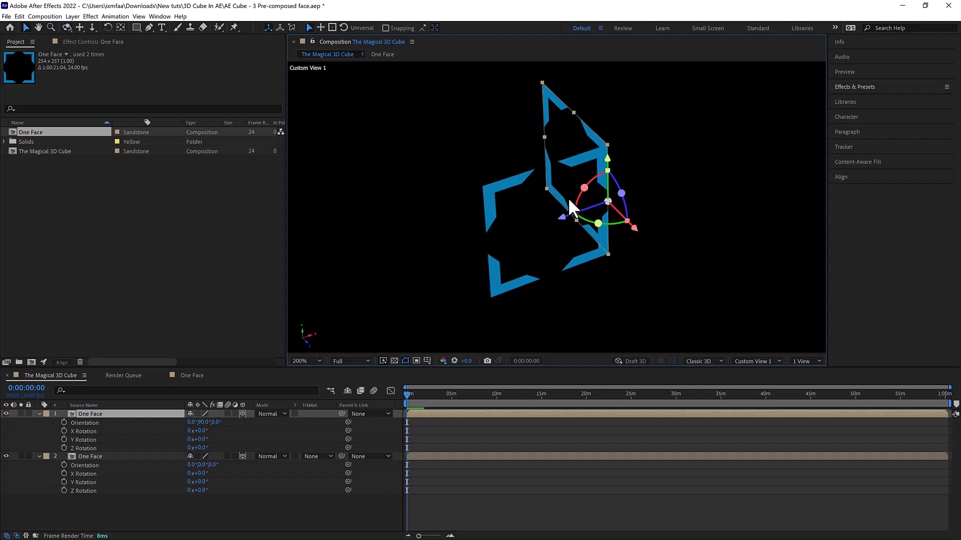
- Duplicate the rotated side face and move the copy along its Z axis to the opposite side edge of the front face
{"action": "key", "text": "ctrl+d"}
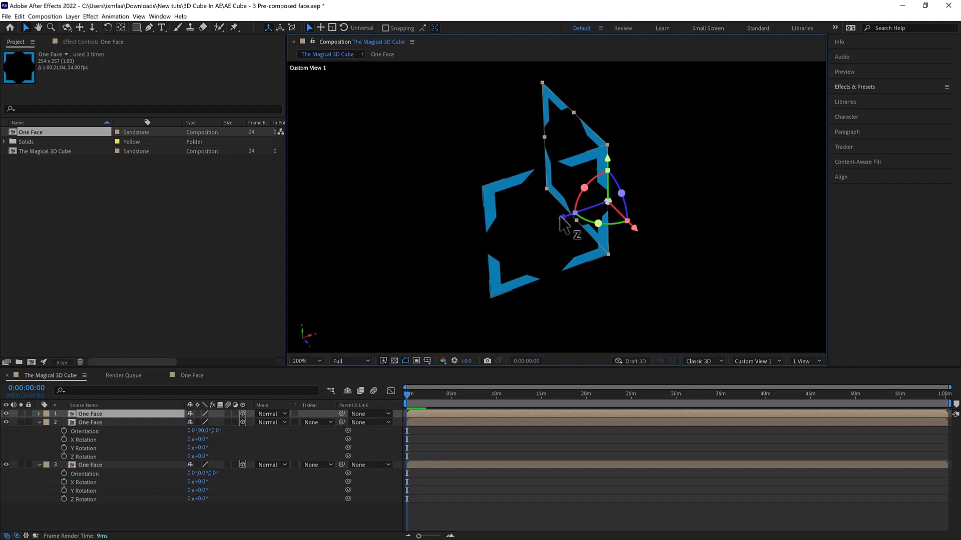
{"action": "left_click_drag", "start_coordinate": [562, 220], "coordinate": [439, 260]}
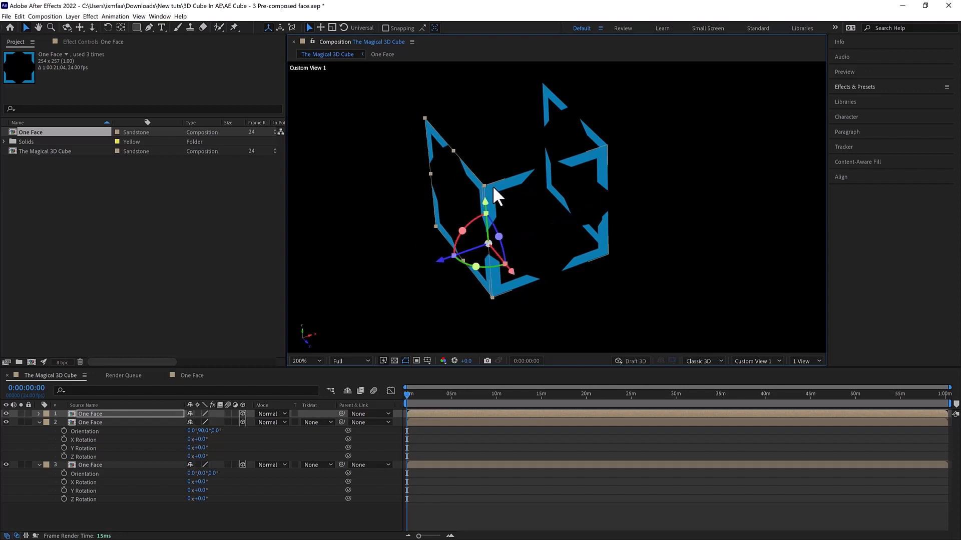
{"action": "key", "text": "period"}
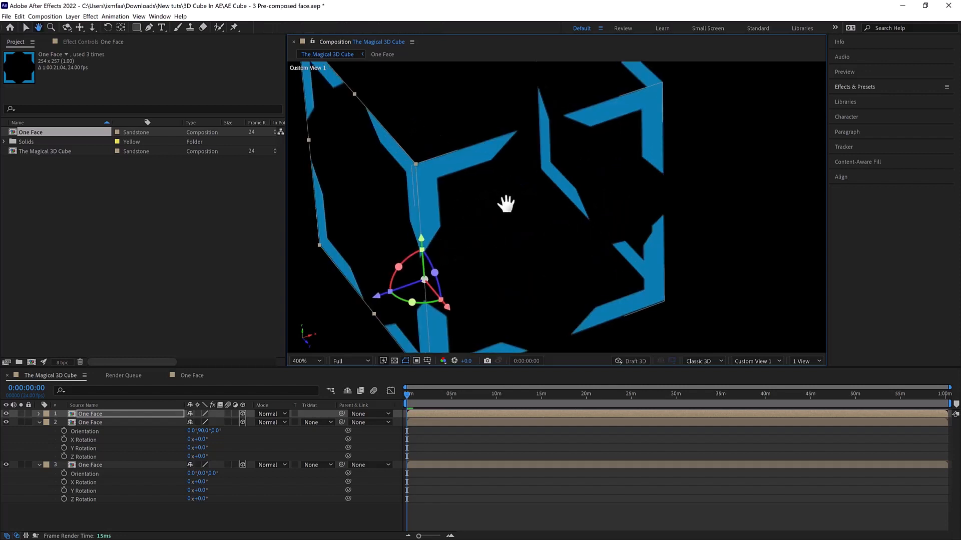
{"action": "left_click_drag", "start_coordinate": [506, 203], "coordinate": [545, 203]}
{"action": "left_click_drag", "start_coordinate": [411, 297], "coordinate": [408, 303]}
{"action": "scroll", "coordinate": [560, 202], "scroll_direction": "down", "scroll_amount": 2}
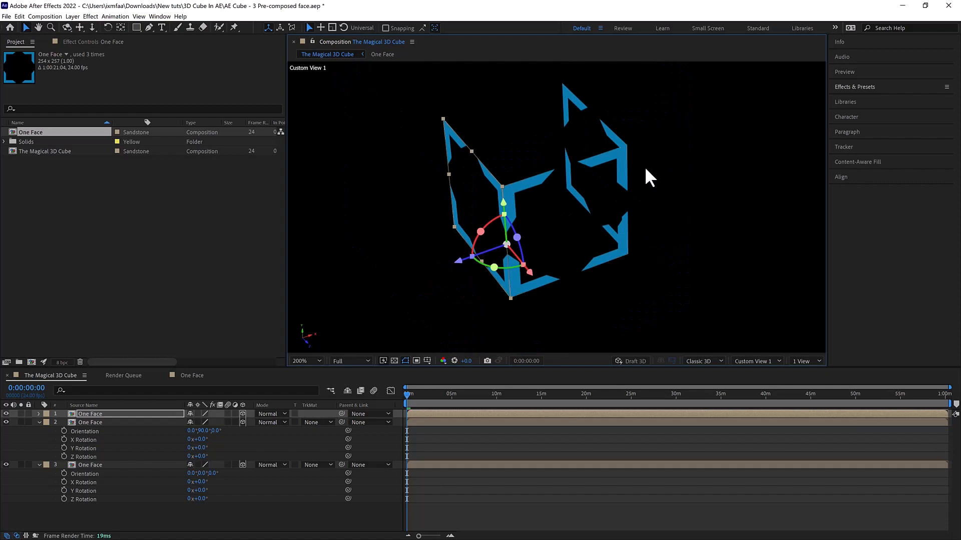
- Duplicate the front face and move the copy along its Z axis to the back ends of the two side faces
{"action": "left_click", "coordinate": [533, 179]}
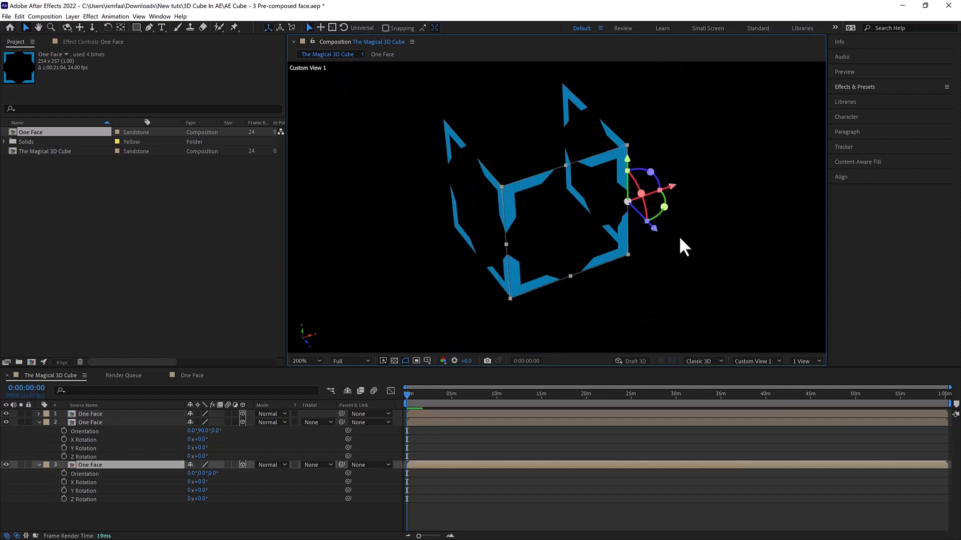
{"action": "key", "text": "ctrl+d"}
{"action": "left_click_drag", "start_coordinate": [649, 230], "coordinate": [575, 180]}
{"action": "key", "text": "space"}
{"action": "left_click_drag", "start_coordinate": [647, 135], "coordinate": [658, 169]}
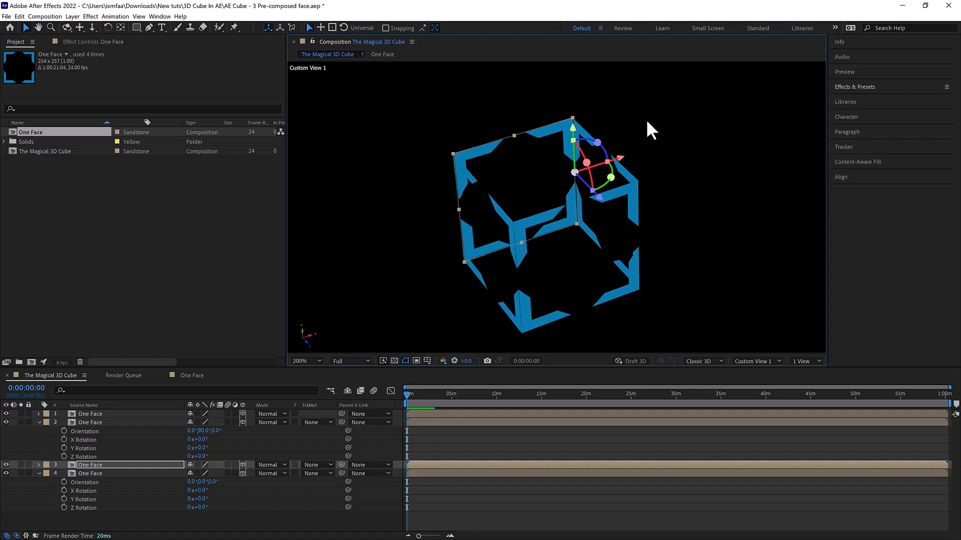
- Nudge the back face along its Z axis until its edge meets the back edge of the original side face
{"action": "key", "text": "c"}
{"action": "left_click_drag", "start_coordinate": [646, 121], "coordinate": [670, 109]}
{"action": "scroll", "coordinate": [587, 104], "scroll_direction": "up", "scroll_amount": 1}
{"action": "key", "text": "space"}
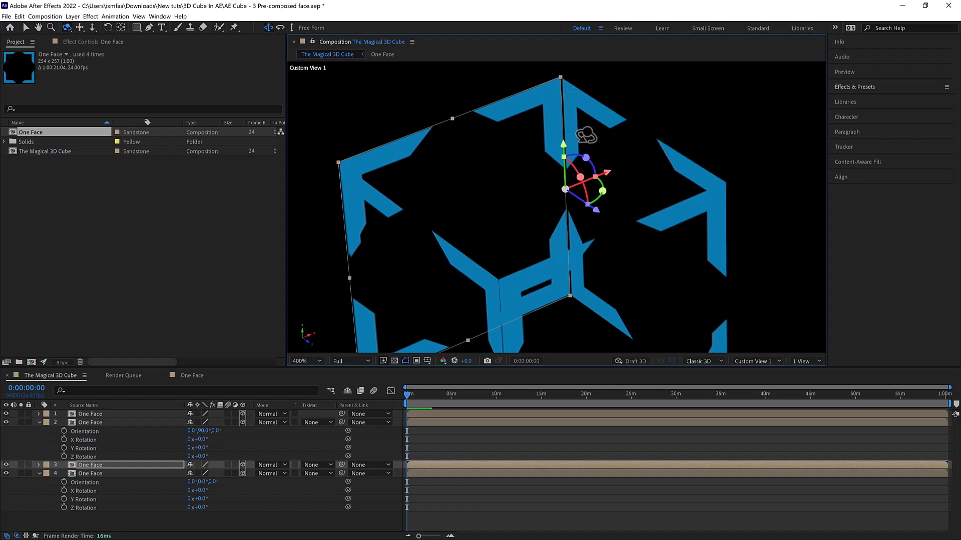
{"action": "key", "text": "v"}
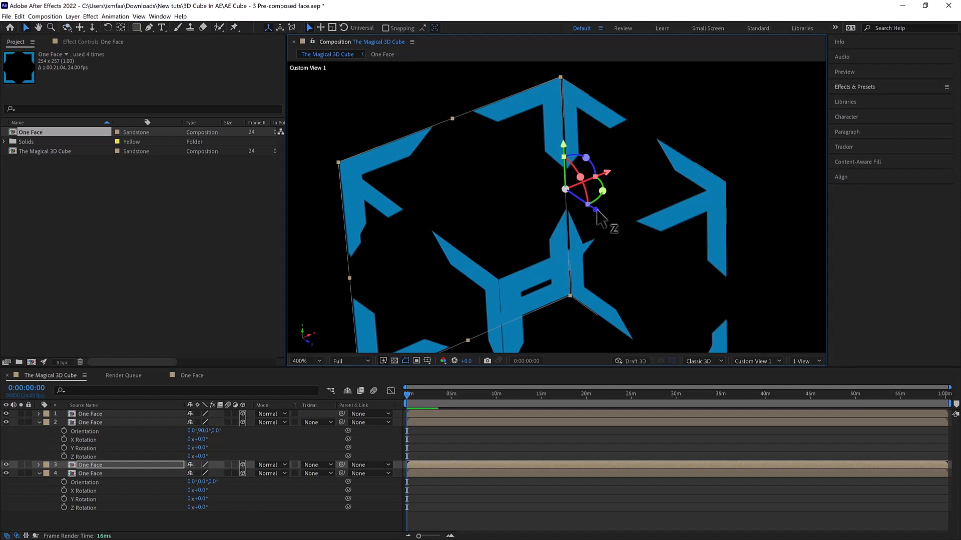
{"action": "left_click_drag", "start_coordinate": [596, 210], "coordinate": [600, 213]}
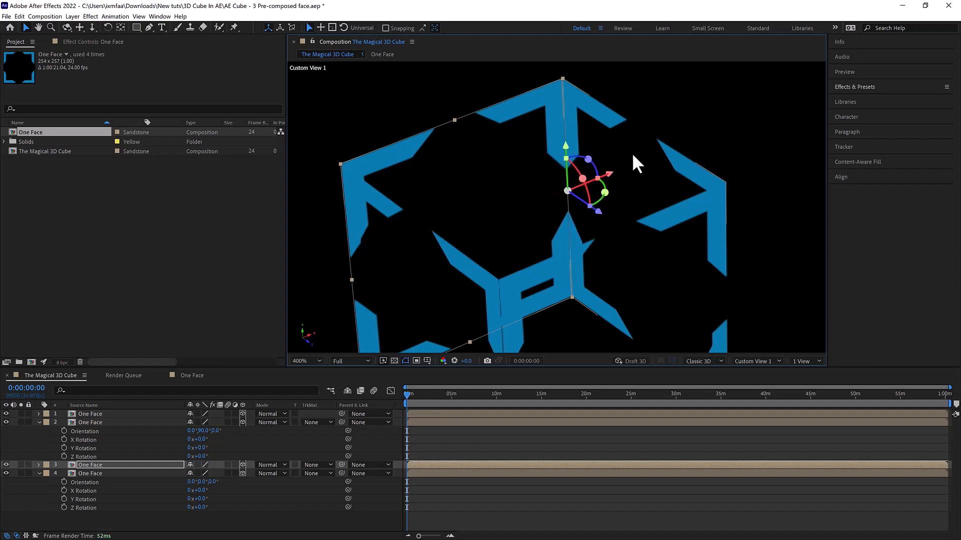
- Nudge the front face slightly along its Z axis to line it up with the side faces' front edges
{"action": "left_click", "coordinate": [698, 118]}
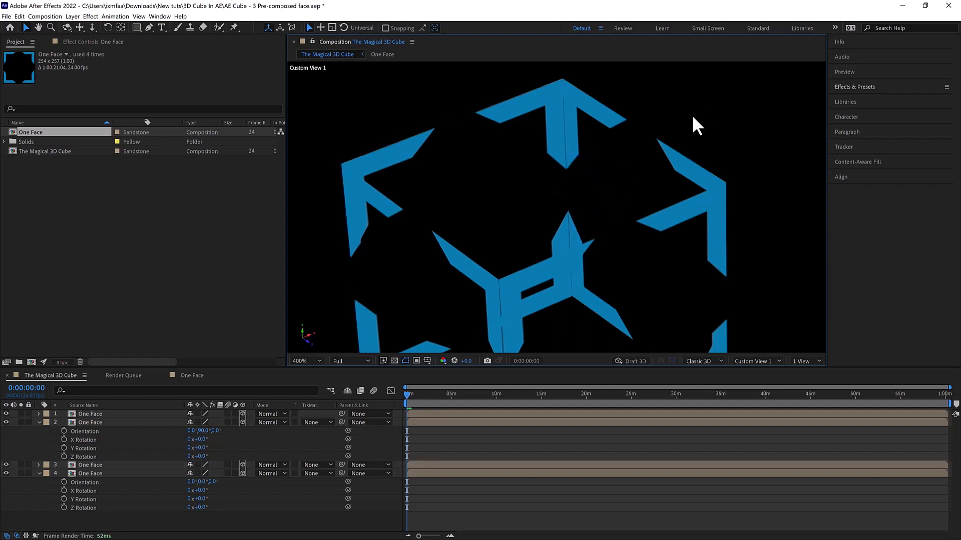
{"action": "left_click", "coordinate": [526, 282]}
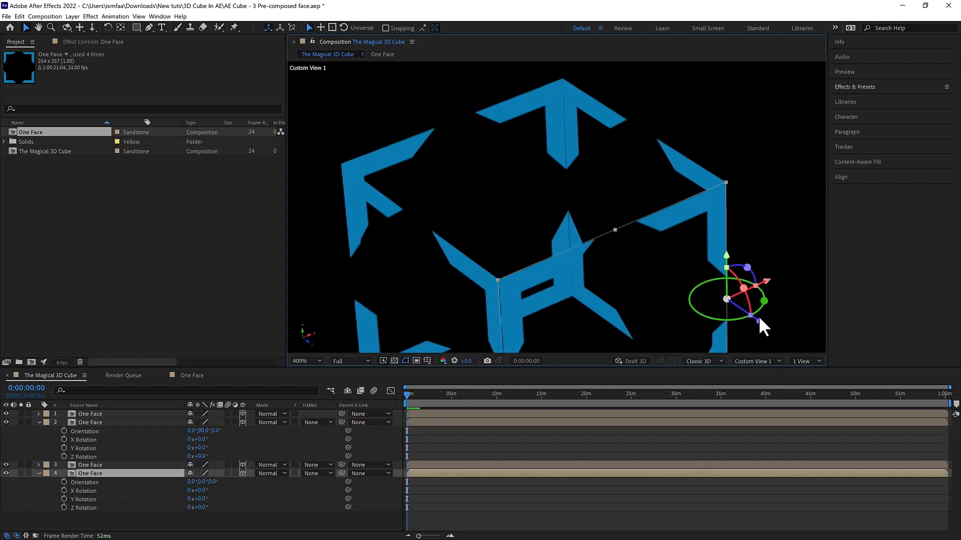
{"action": "left_click_drag", "start_coordinate": [759, 323], "coordinate": [757, 322]}
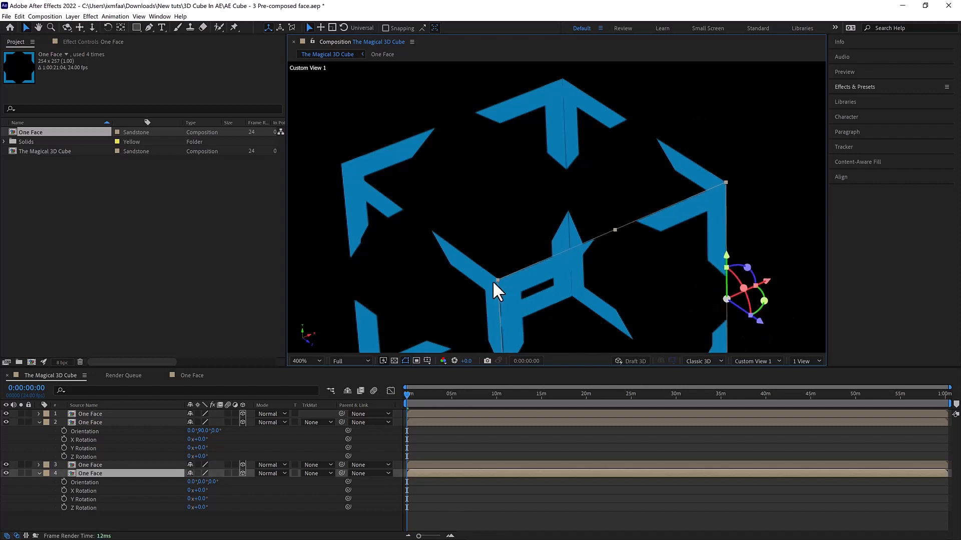
- Nudge the left side face slightly along its Z axis to line it up with the front face's edge
{"action": "left_click", "coordinate": [481, 273]}
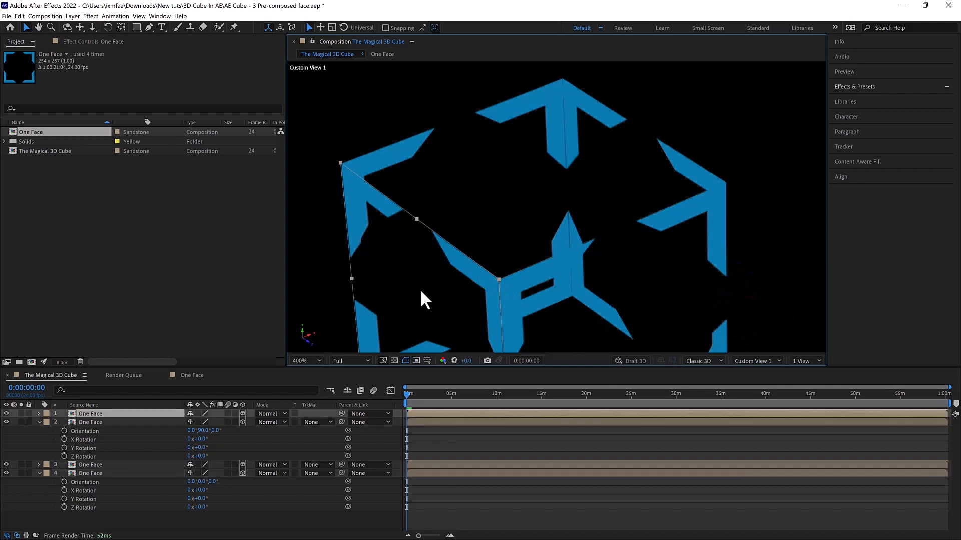
{"action": "left_click_drag", "start_coordinate": [419, 289], "coordinate": [455, 229]}
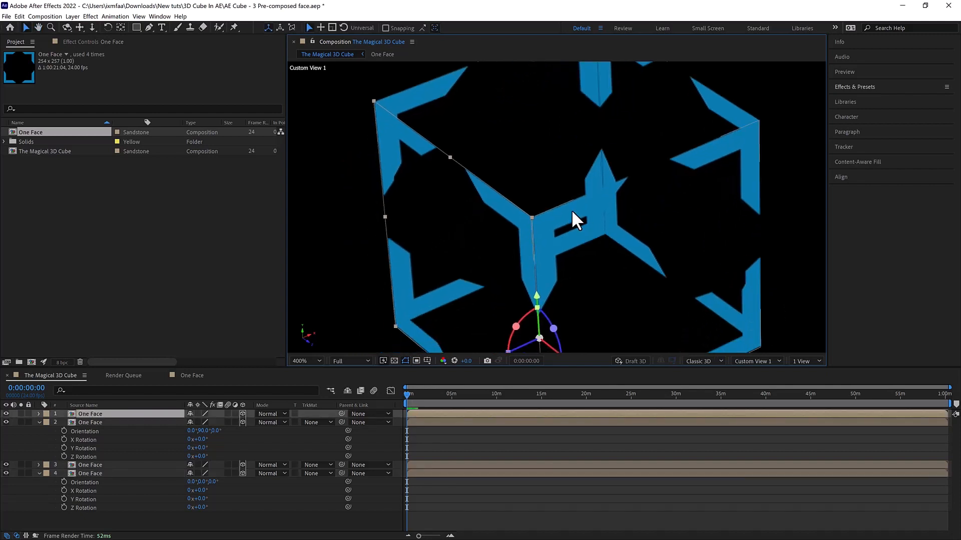
{"action": "scroll", "coordinate": [567, 215], "scroll_direction": "down", "scroll_amount": 3}
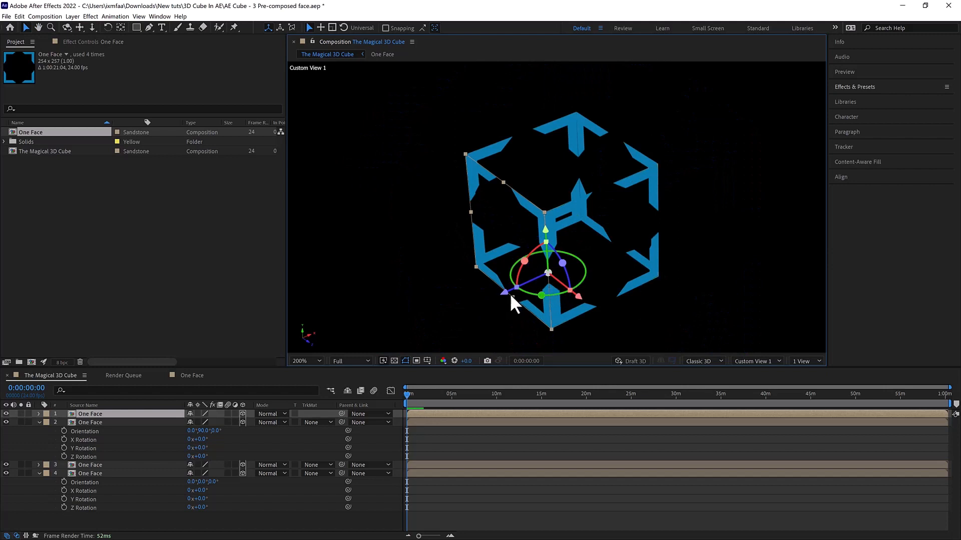
{"action": "scroll", "coordinate": [513, 270], "scroll_direction": "up", "scroll_amount": 5}
{"action": "left_click", "coordinate": [640, 314]}
{"action": "scroll", "coordinate": [639, 311], "scroll_direction": "down", "scroll_amount": 2}
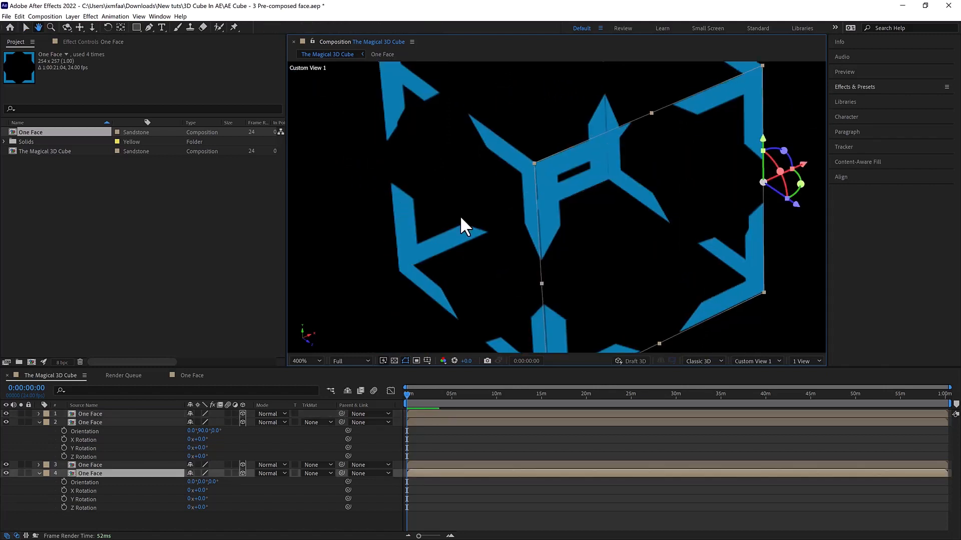
{"action": "left_click", "coordinate": [413, 244]}
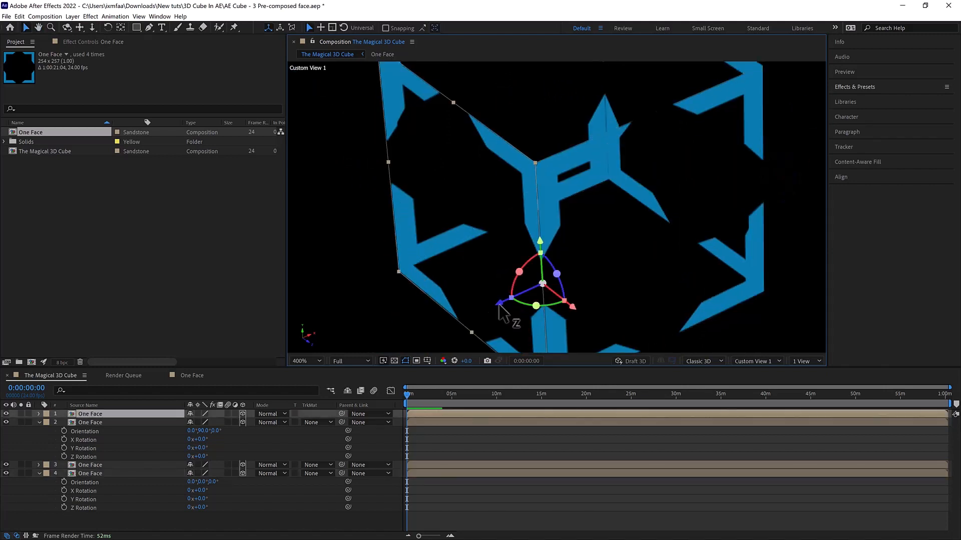
{"action": "left_click_drag", "start_coordinate": [499, 305], "coordinate": [501, 306]}
- Check the front and back faces' alignment with the sides, and view the four-sided box from another angle
{"action": "left_click", "coordinate": [608, 254]}
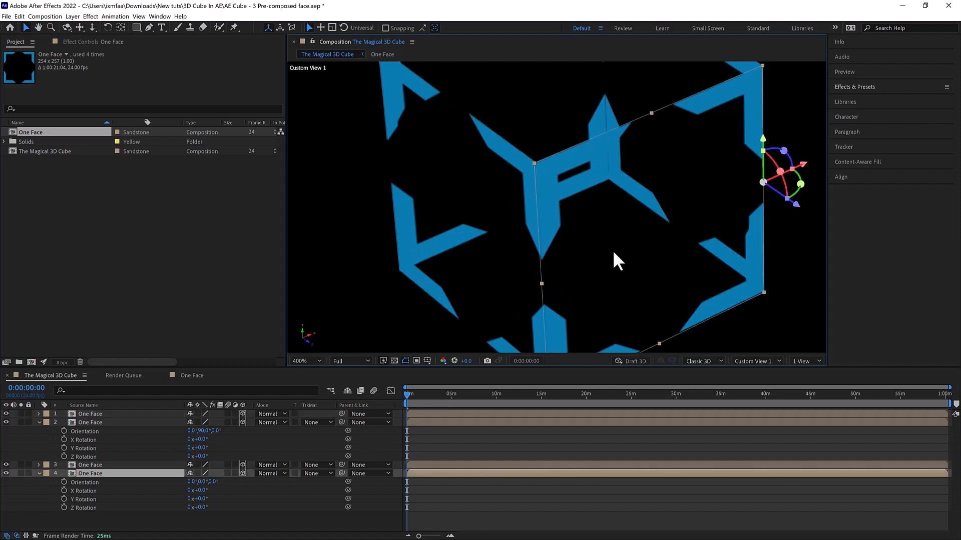
{"action": "left_click", "coordinate": [569, 141]}
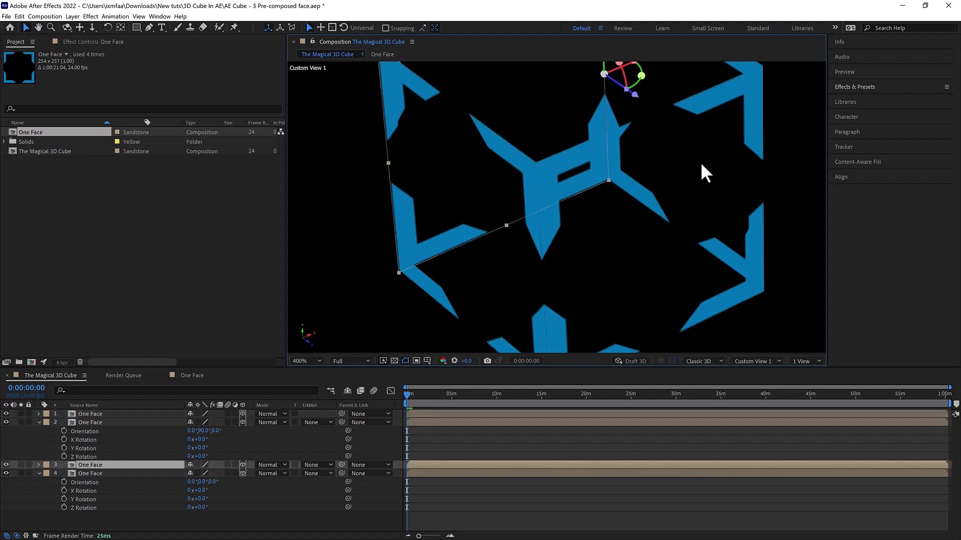
{"action": "left_click", "coordinate": [787, 192]}
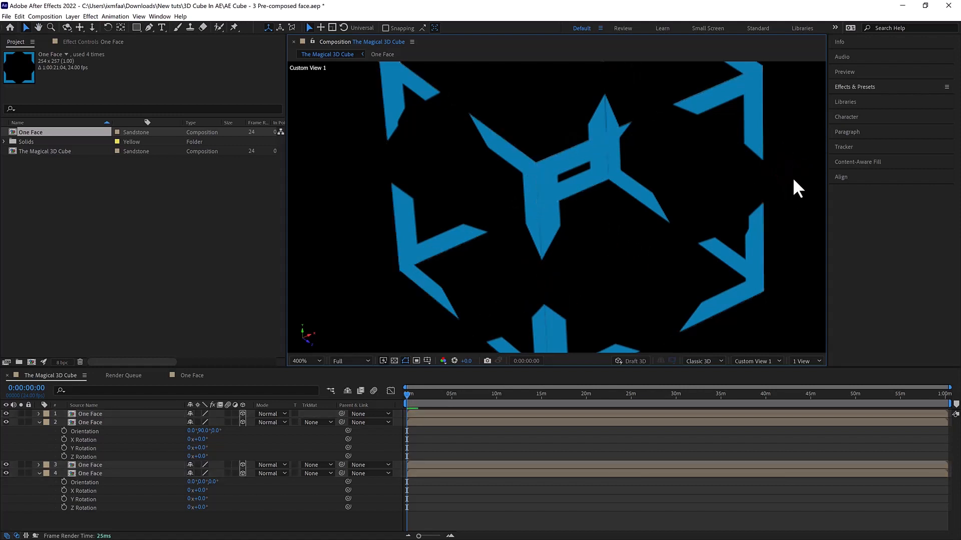
{"action": "scroll", "coordinate": [791, 173], "scroll_direction": "down", "scroll_amount": 1}
{"action": "left_click_drag", "start_coordinate": [768, 168], "coordinate": [647, 188]}
{"action": "key", "text": "c"}
{"action": "key", "text": "v"}
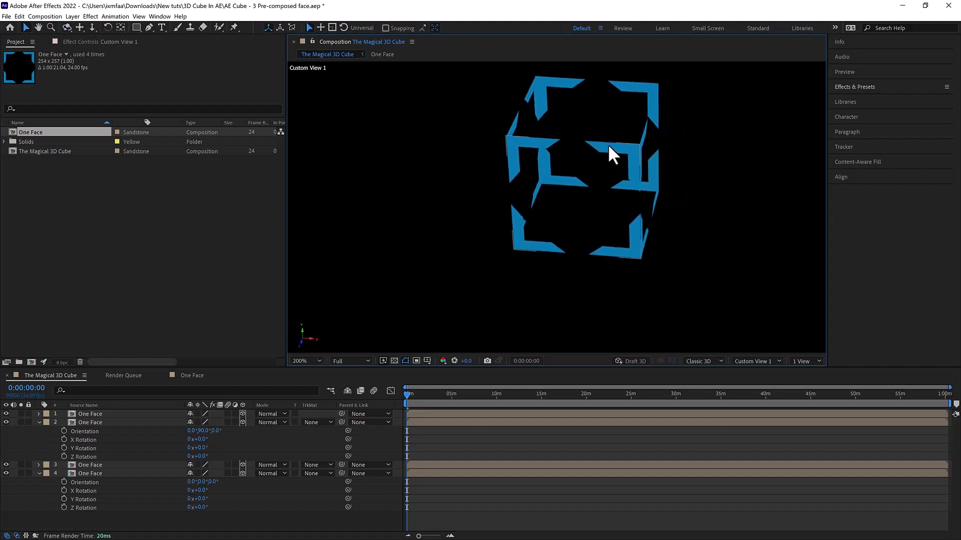
{"action": "left_click", "coordinate": [608, 144]}
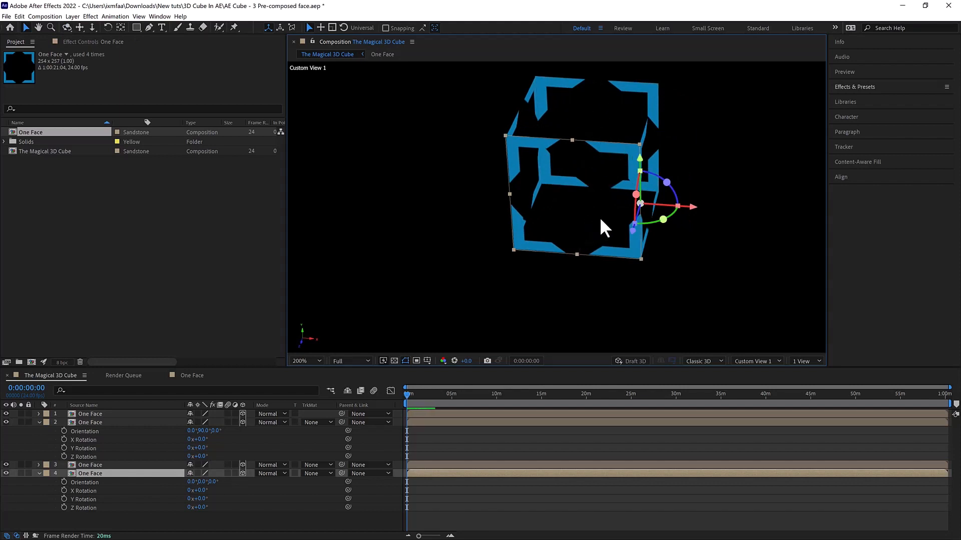
{"action": "key", "text": "space"}
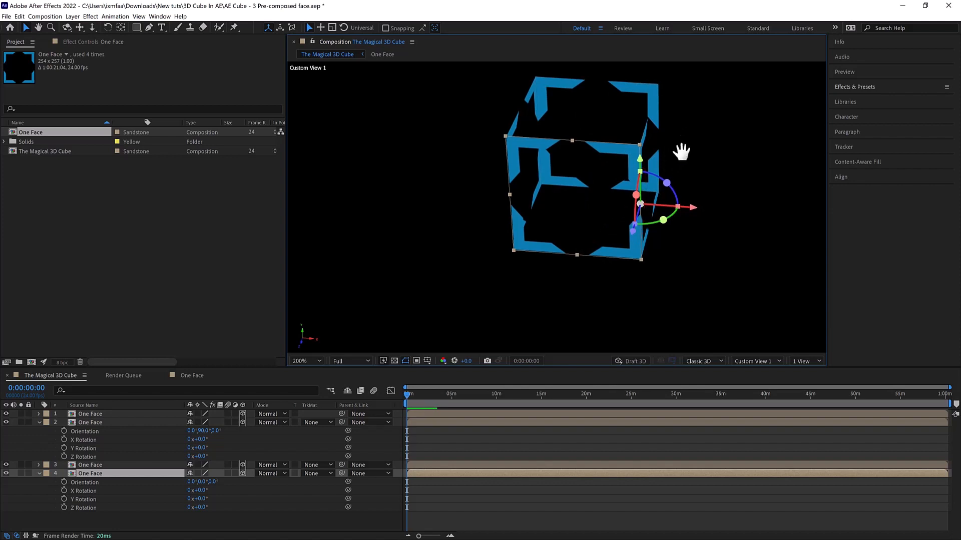
{"action": "left_click_drag", "start_coordinate": [681, 152], "coordinate": [679, 176]}
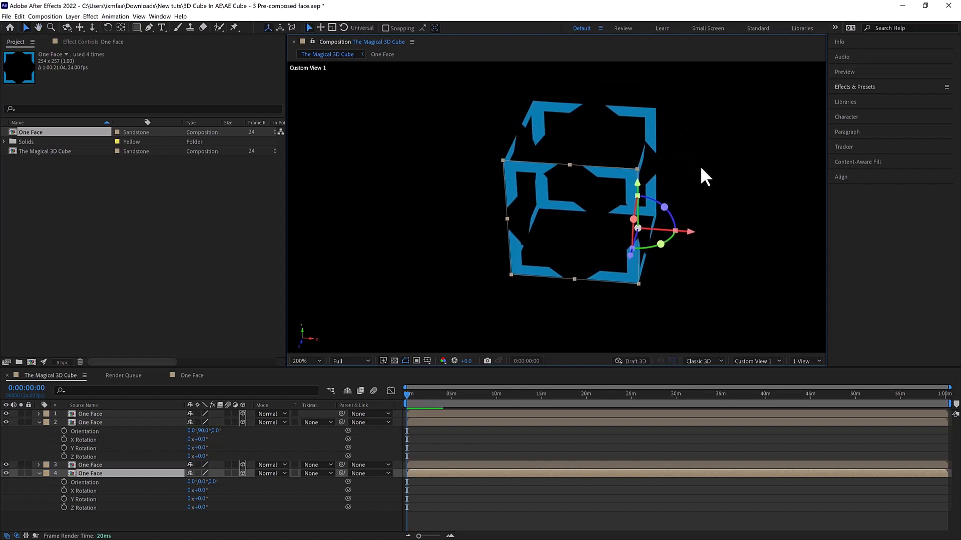
{"action": "key", "text": "y"}
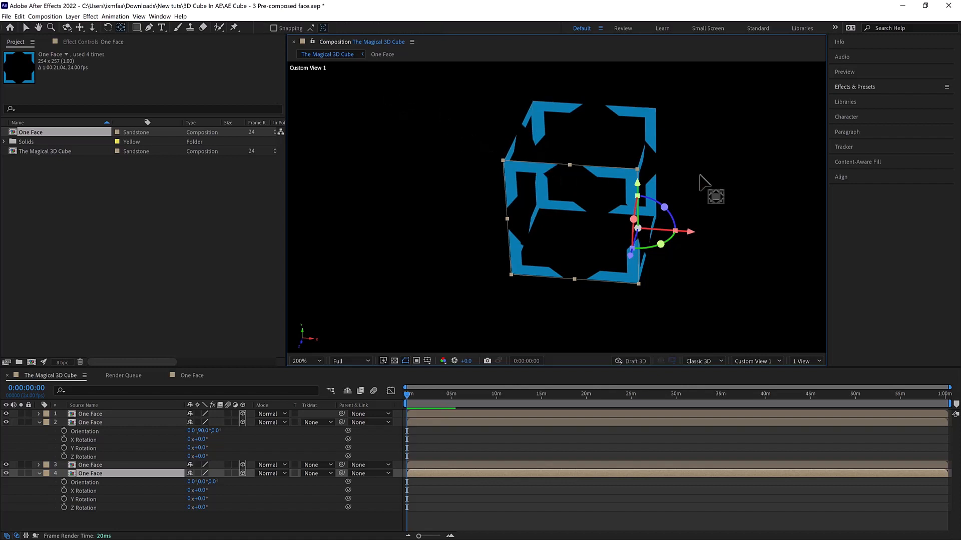
{"action": "key", "text": "period"}
{"action": "left_click_drag", "start_coordinate": [686, 150], "coordinate": [584, 225]}
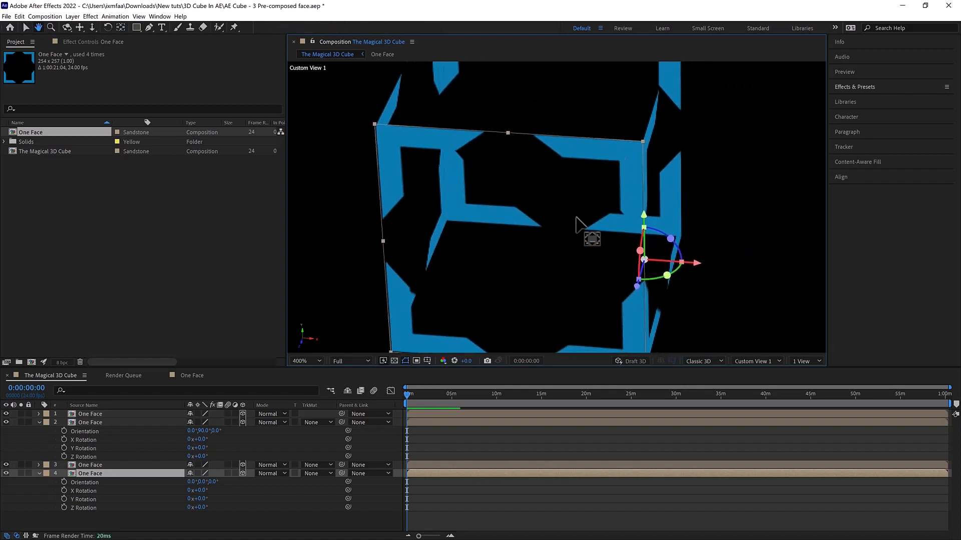
{"action": "left_click", "coordinate": [435, 515]}
- Move the left side face's anchor point to its upper front corner, where it meets the front face
{"action": "left_click", "coordinate": [431, 412]}
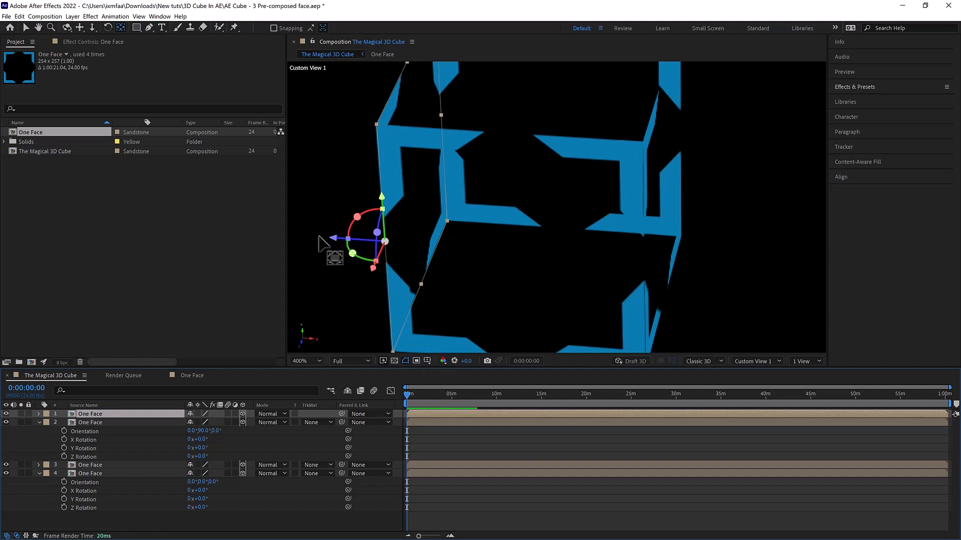
{"action": "key", "text": "v"}
{"action": "left_click_drag", "start_coordinate": [332, 237], "coordinate": [452, 239]}
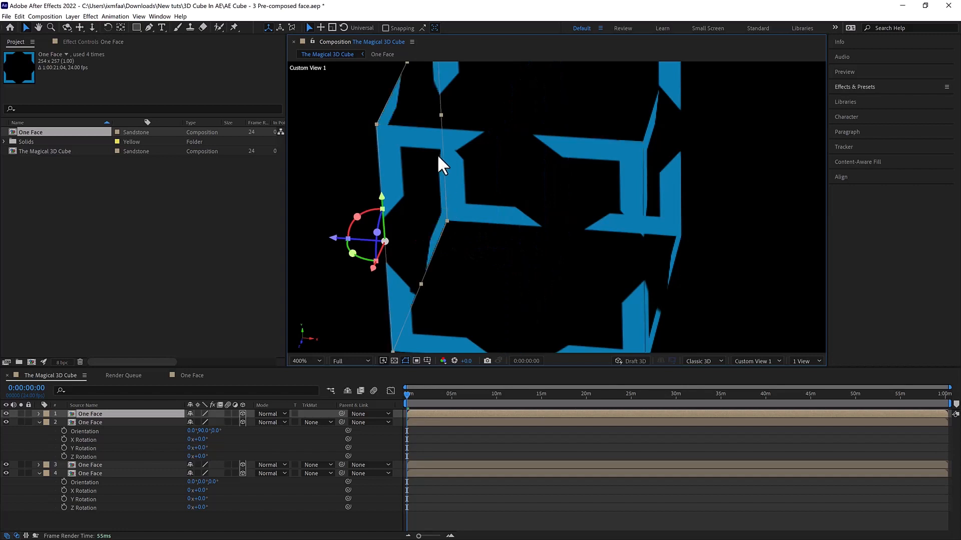
{"action": "key", "text": "h"}
{"action": "left_click_drag", "start_coordinate": [455, 150], "coordinate": [494, 169]}
{"action": "key", "text": "c"}
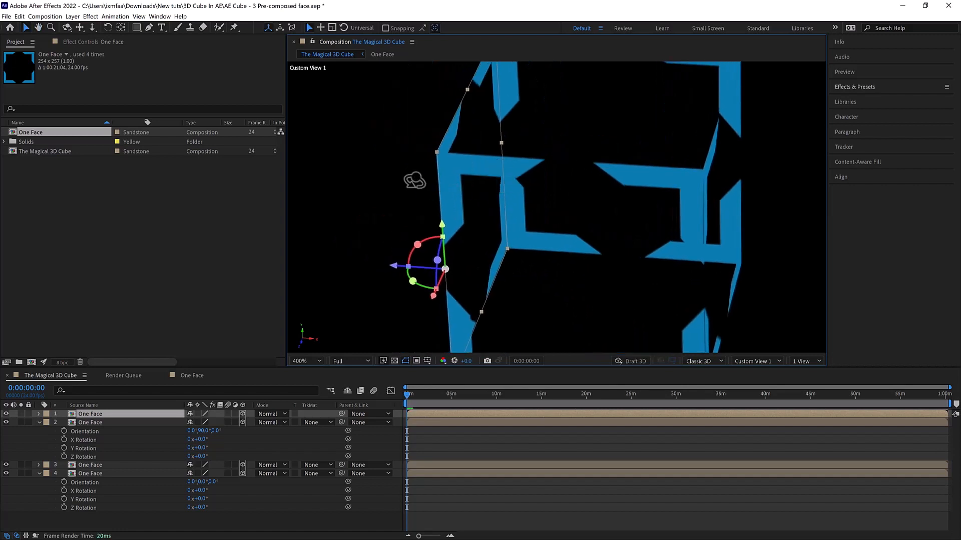
{"action": "mouse_move", "coordinate": [400, 176]}
{"action": "left_mouse_down"}
{"action": "mouse_move", "coordinate": [389, 137]}
{"action": "mouse_move", "coordinate": [403, 158]}
{"action": "left_mouse_up"}
{"action": "key", "text": "h"}
{"action": "key", "text": "c"}
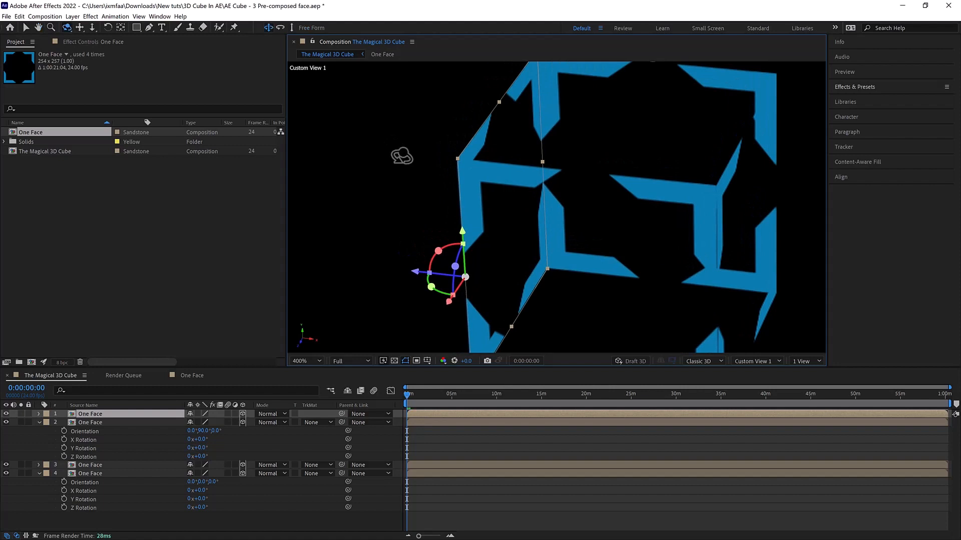
{"action": "key", "text": "v"}
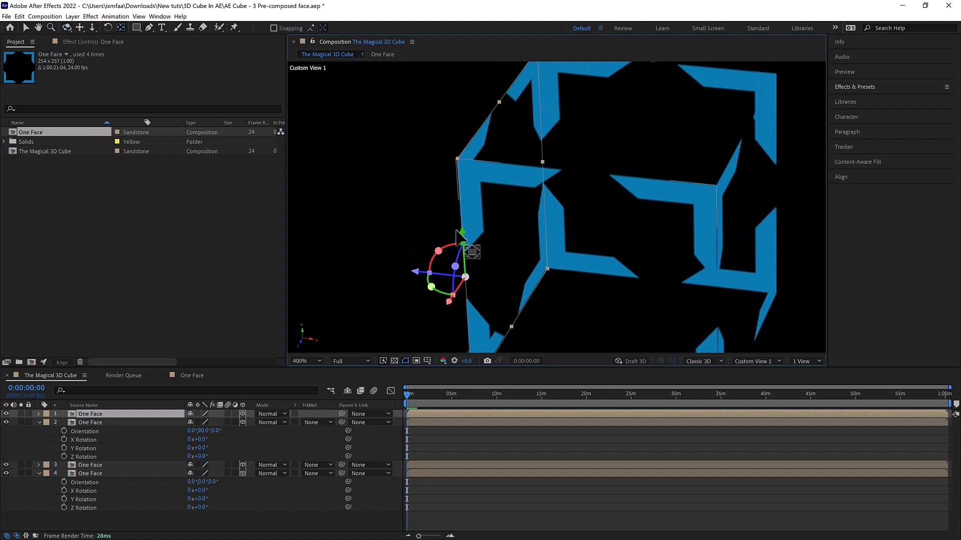
{"action": "left_click_drag", "start_coordinate": [467, 244], "coordinate": [449, 113]}
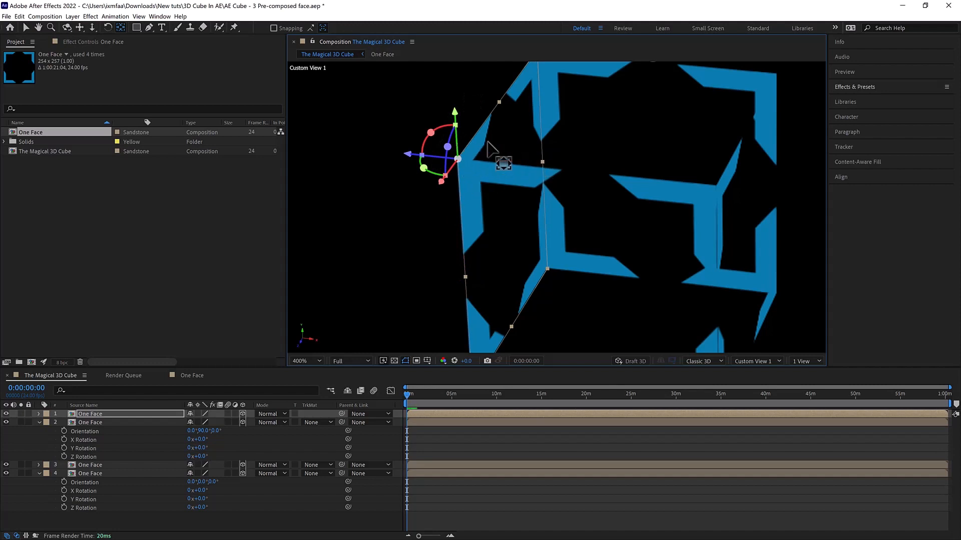
- Examine the left side face's corner anchor point up close and from several angles
{"action": "key", "text": "c"}
{"action": "left_click_drag", "start_coordinate": [503, 154], "coordinate": [674, 120]}
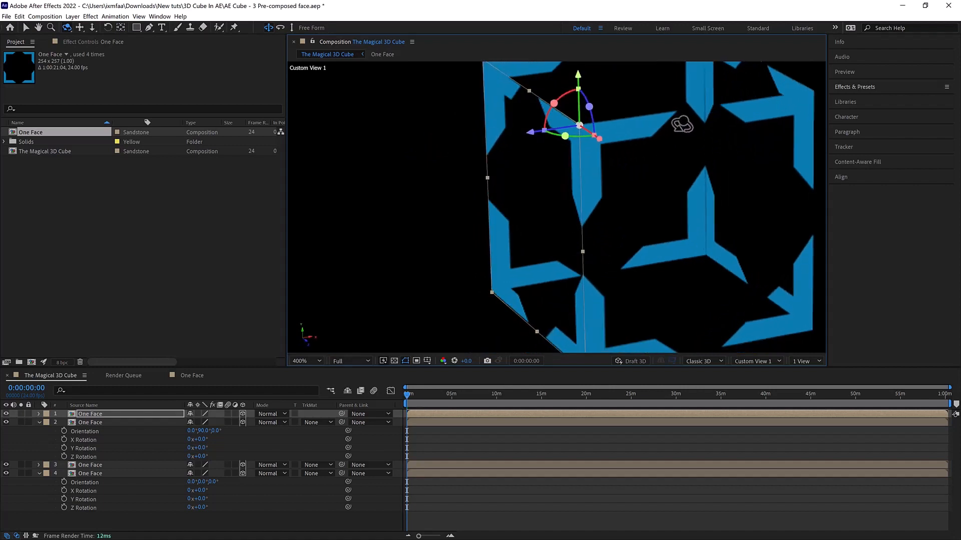
{"action": "scroll", "coordinate": [667, 148], "scroll_direction": "up", "scroll_amount": 2}
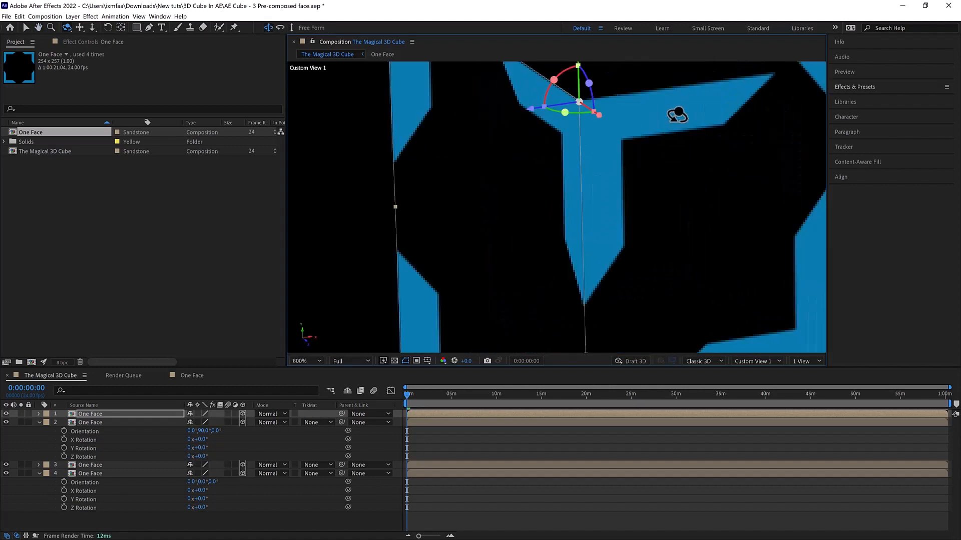
{"action": "left_click_drag", "start_coordinate": [678, 114], "coordinate": [624, 201]}
{"action": "left_click_drag", "start_coordinate": [643, 161], "coordinate": [544, 248]}
{"action": "scroll", "coordinate": [606, 221], "scroll_direction": "down", "scroll_amount": 1}
{"action": "left_click_drag", "start_coordinate": [634, 214], "coordinate": [738, 151]}
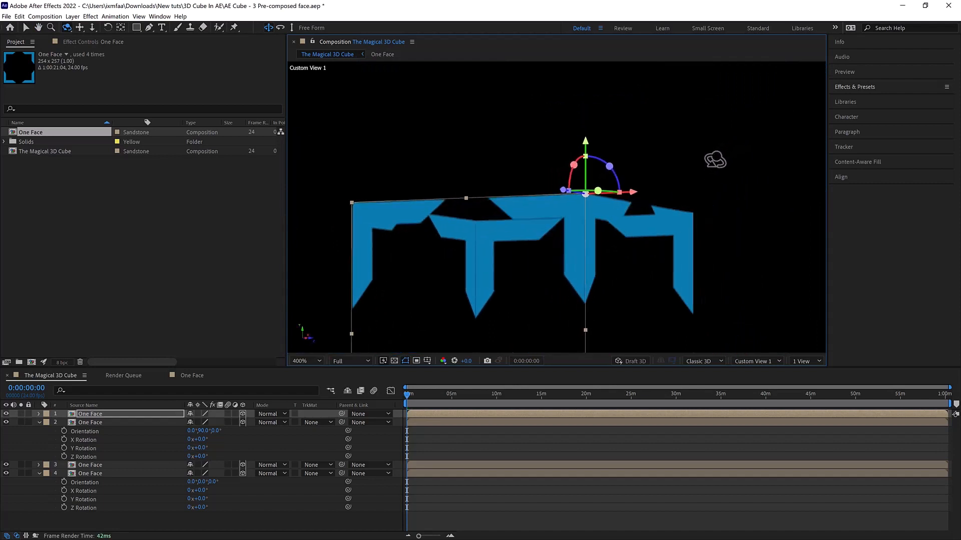
- Fine-tune the left side face's anchor point along its Y axis so it sits on the upper front corner
{"action": "key", "text": "period"}
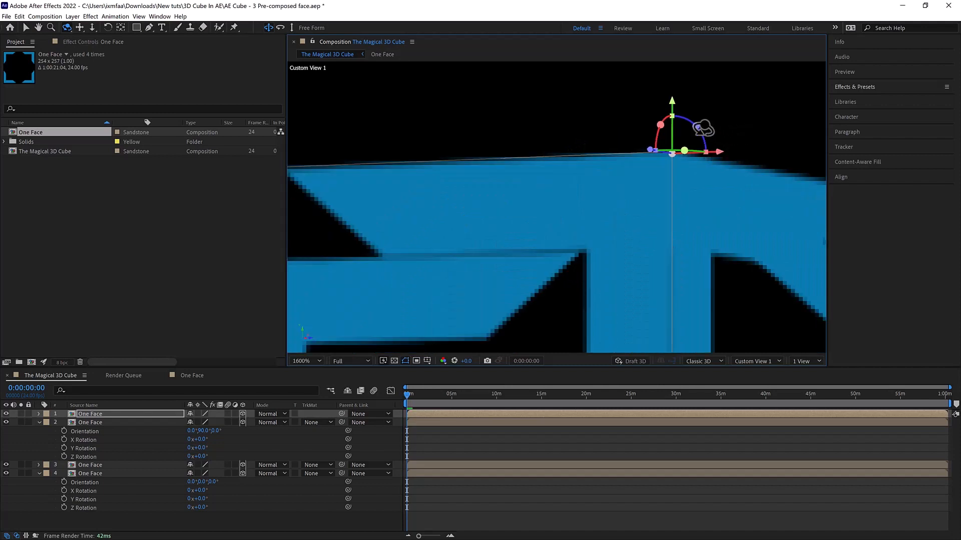
{"action": "key", "text": "v"}
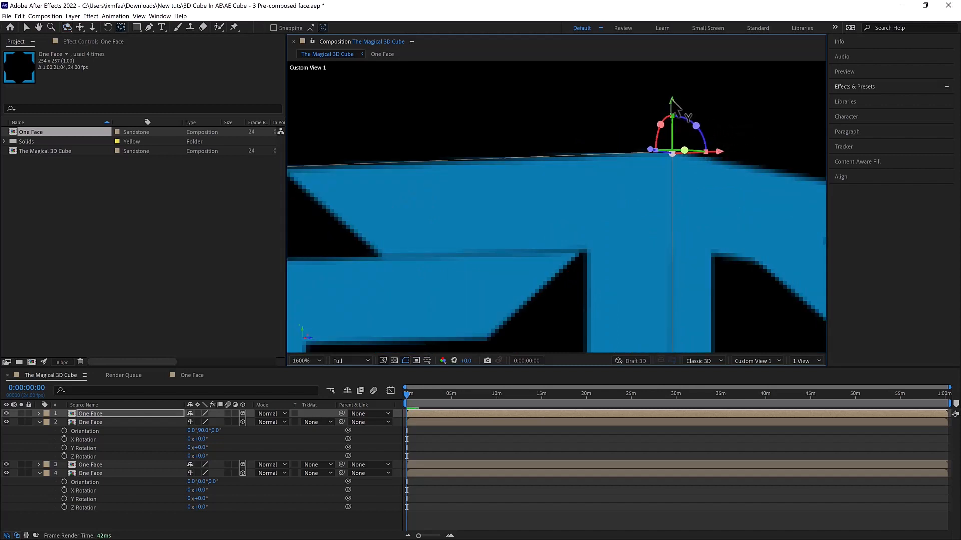
{"action": "mouse_move", "coordinate": [676, 106]}
{"action": "left_mouse_down"}
{"action": "mouse_move", "coordinate": [676, 93]}
{"action": "mouse_move", "coordinate": [675, 111]}
{"action": "mouse_move", "coordinate": [673, 102]}
{"action": "left_mouse_up"}
{"action": "scroll", "coordinate": [710, 107], "scroll_direction": "down", "scroll_amount": 2}
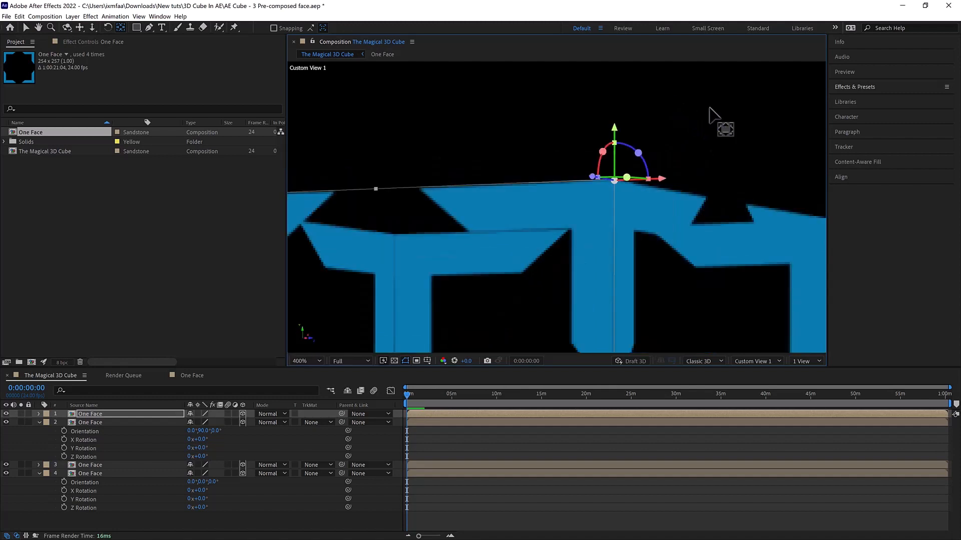
{"action": "scroll", "coordinate": [711, 113], "scroll_direction": "down", "scroll_amount": 1}
{"action": "scroll", "coordinate": [690, 133], "scroll_direction": "down", "scroll_amount": 1}
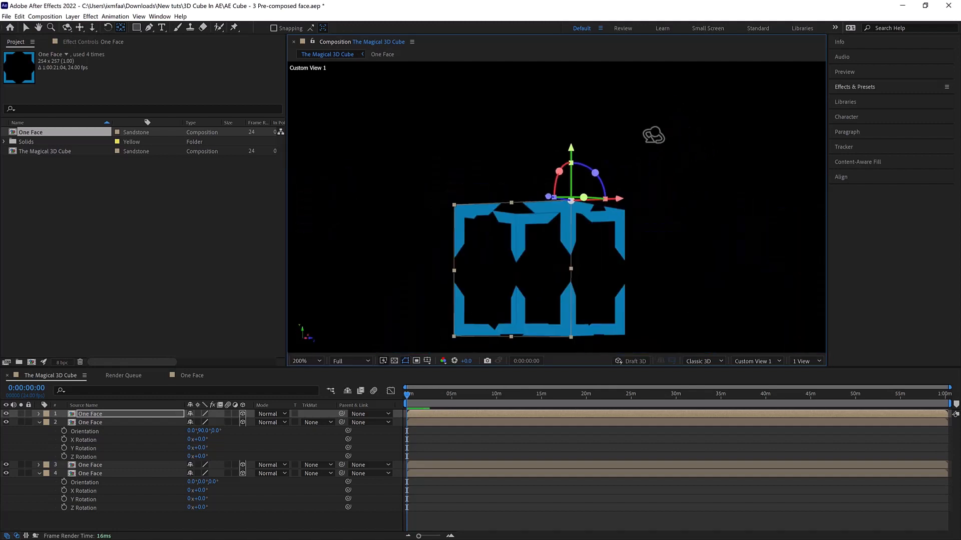
- Duplicate the left side face and rotate the copy about its X axis until it lies flat as the cube's top face
{"action": "key", "text": "c"}
{"action": "left_click_drag", "start_coordinate": [639, 156], "coordinate": [656, 169]}
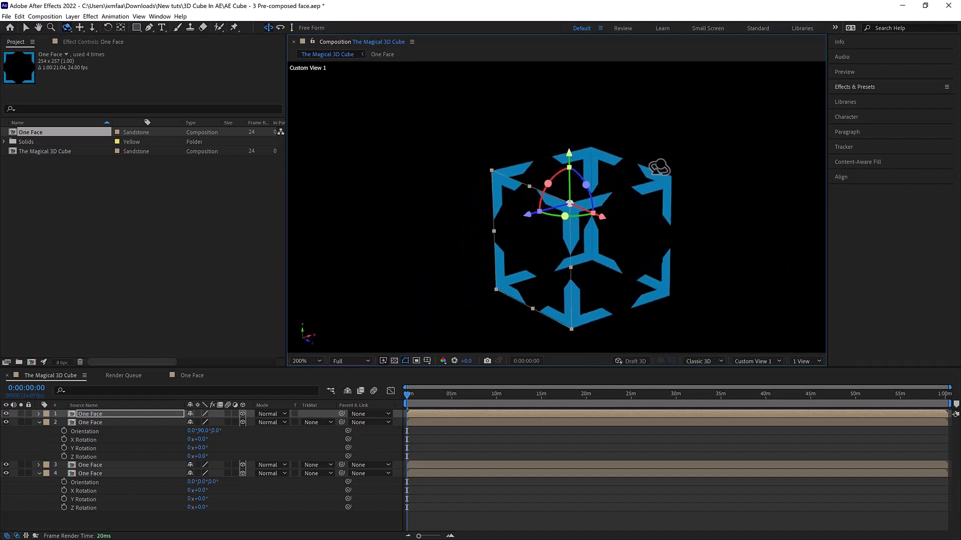
{"action": "key", "text": "v"}
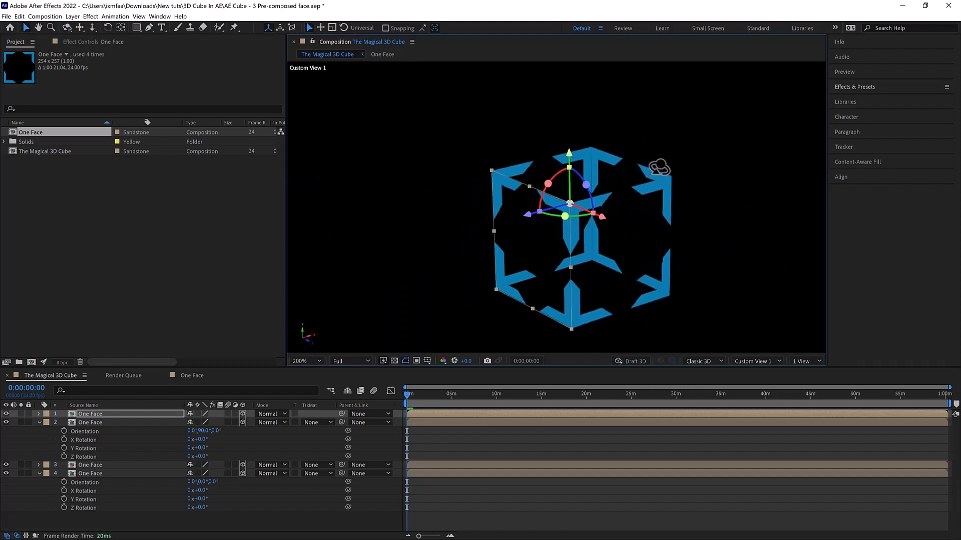
{"action": "key", "text": "ctrl+d"}
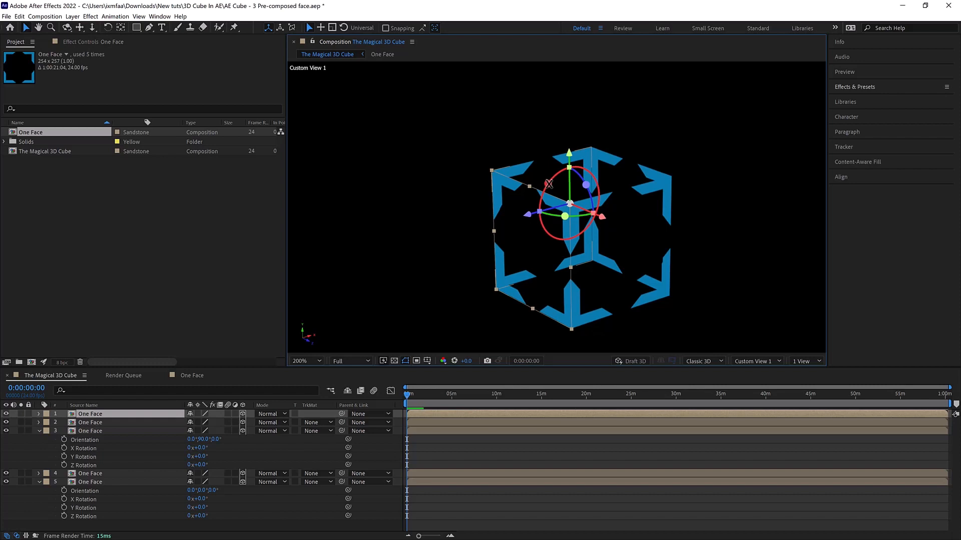
{"action": "left_click_drag", "start_coordinate": [545, 186], "coordinate": [533, 207]}
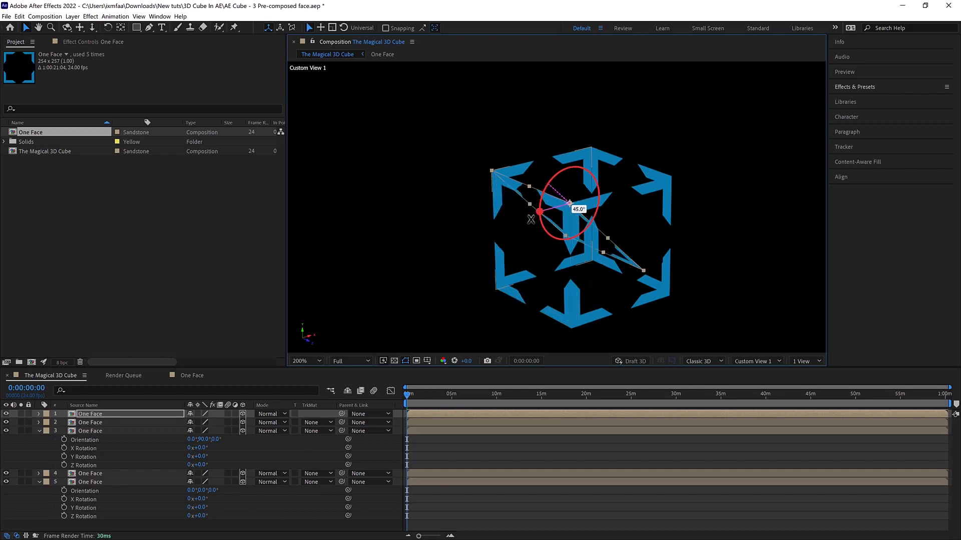
{"action": "mouse_move", "coordinate": [529, 230]}
{"action": "left_mouse_down"}
{"action": "mouse_move", "coordinate": [533, 249]}
{"action": "mouse_move", "coordinate": [564, 258]}
{"action": "mouse_move", "coordinate": [542, 236]}
{"action": "left_mouse_up"}
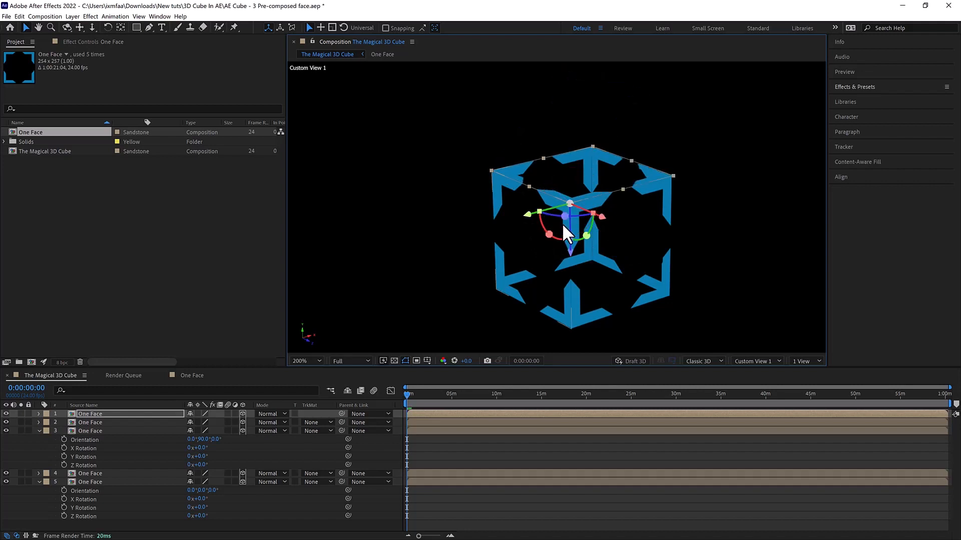
- Duplicate the top face and move the copy down along its Z axis to the bottom of the cube
{"action": "key", "text": "ctrl+d"}
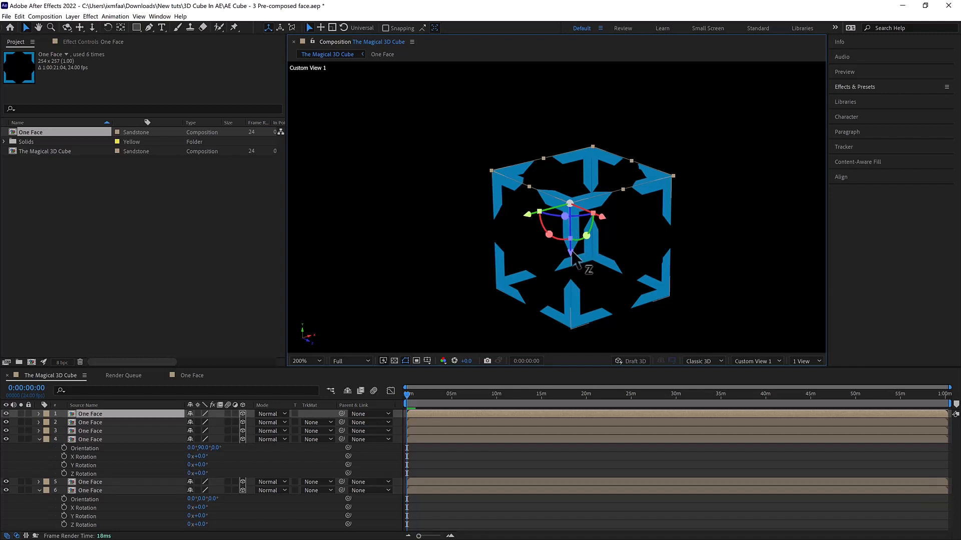
{"action": "left_click_drag", "start_coordinate": [571, 253], "coordinate": [565, 376]}
{"action": "left_click_drag", "start_coordinate": [624, 333], "coordinate": [581, 193]}
- Nudge the bottom face along its Z axis so its edges line up with the lower edges of the side faces
{"action": "key", "text": "c"}
{"action": "scroll", "coordinate": [631, 265], "scroll_direction": "up", "scroll_amount": 3}
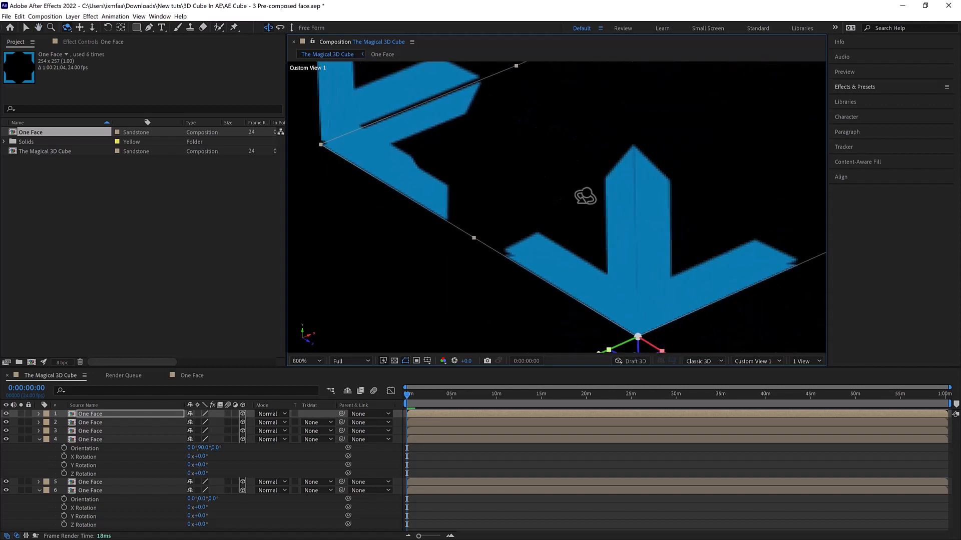
{"action": "scroll", "coordinate": [584, 208], "scroll_direction": "down", "scroll_amount": 2}
{"action": "scroll", "coordinate": [591, 214], "scroll_direction": "up", "scroll_amount": 2}
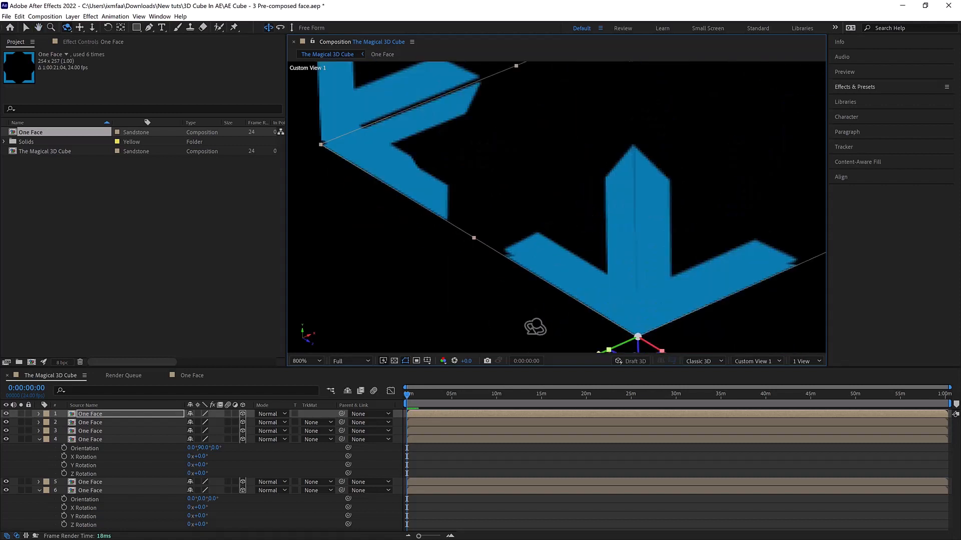
{"action": "left_click_drag", "start_coordinate": [532, 370], "coordinate": [530, 441]}
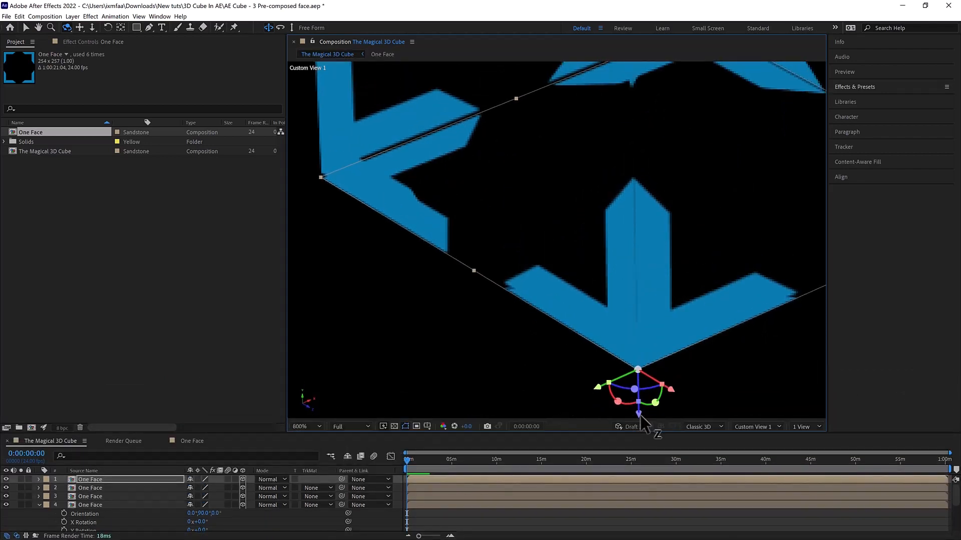
{"action": "key", "text": "v"}
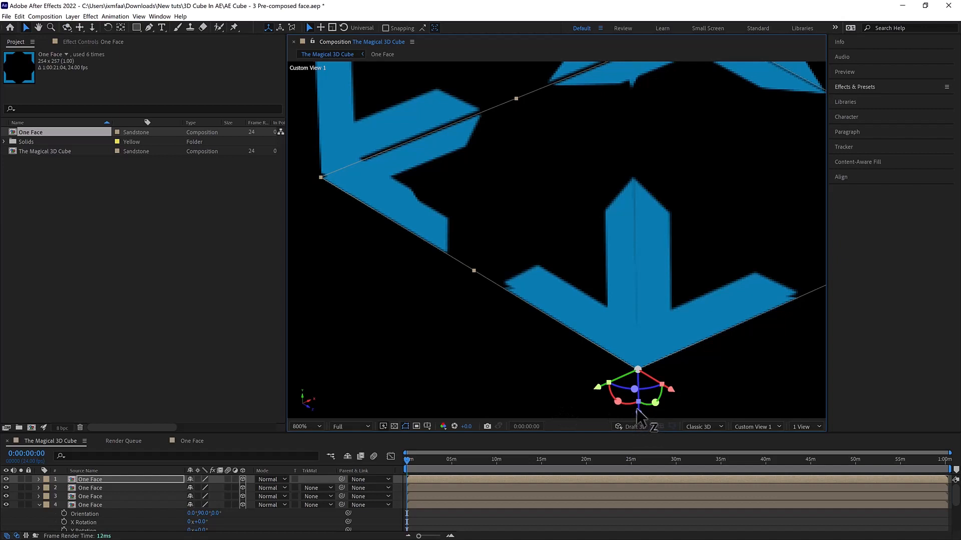
{"action": "left_click_drag", "start_coordinate": [638, 413], "coordinate": [497, 350]}
{"action": "scroll", "coordinate": [495, 349], "scroll_direction": "down", "scroll_amount": 3}
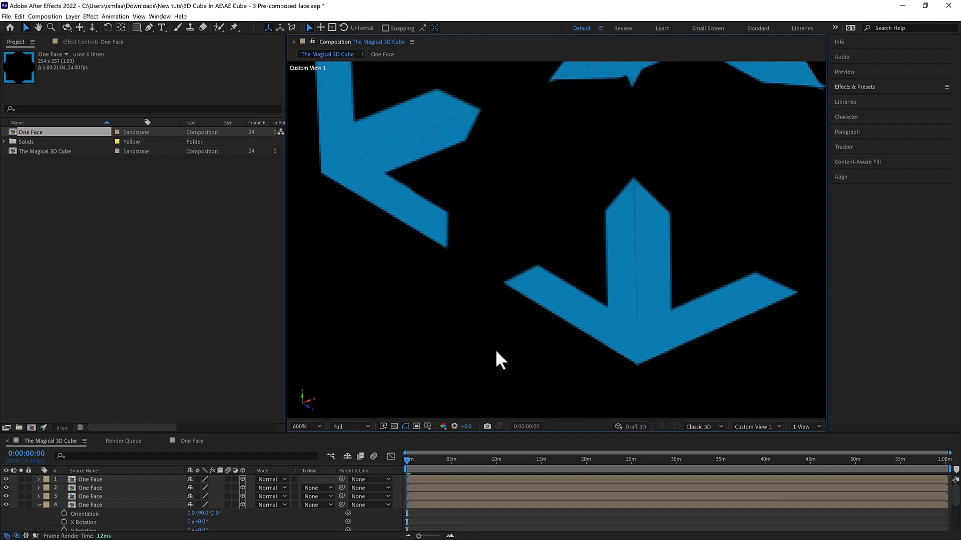
{"action": "scroll", "coordinate": [530, 328], "scroll_direction": "down", "scroll_amount": 1}
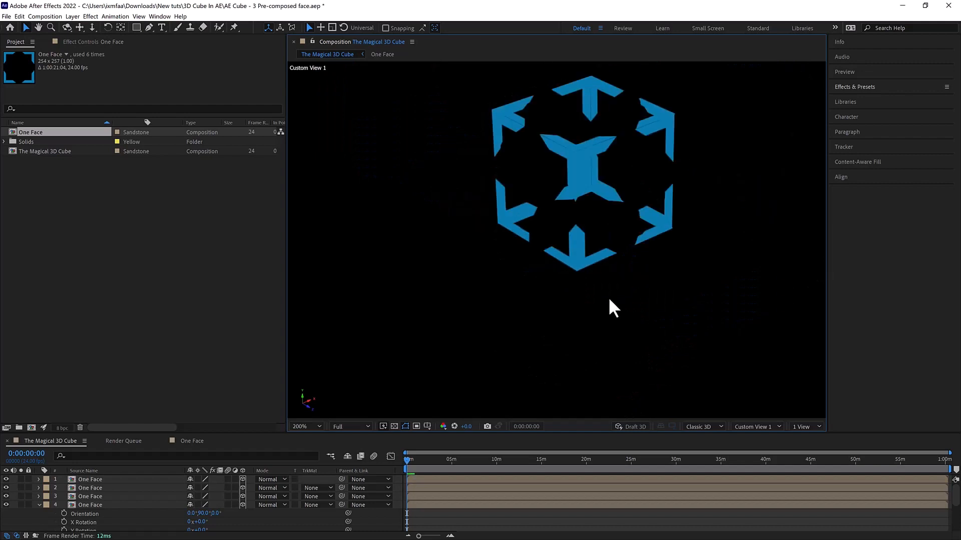
- View the six-sided cube from another angle and check the stack of One Face layers in the timeline
{"action": "mouse_move", "coordinate": [657, 294]}
{"action": "left_mouse_down"}
{"action": "mouse_move", "coordinate": [626, 328]}
{"action": "mouse_move", "coordinate": [486, 302]}
{"action": "mouse_move", "coordinate": [508, 307]}
{"action": "left_mouse_up"}
{"action": "key", "text": "c"}
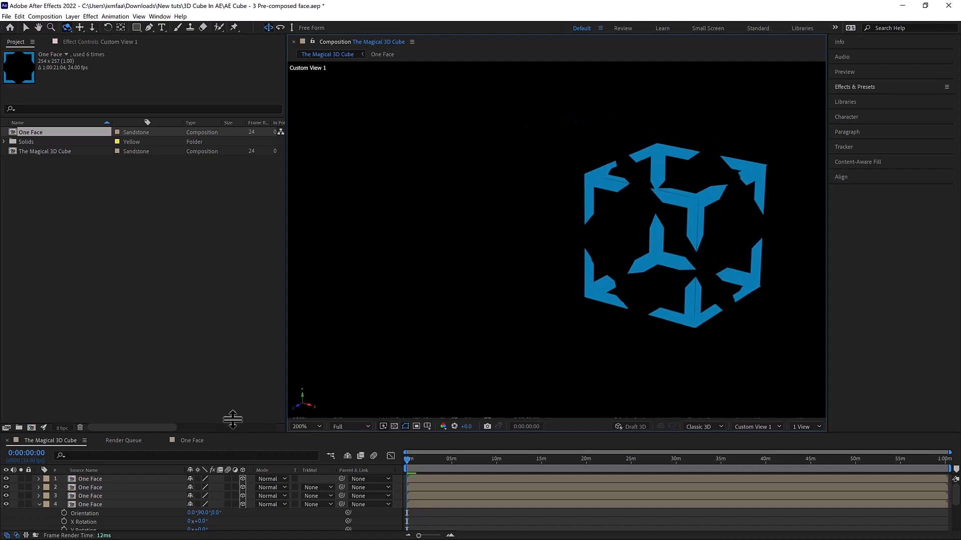
{"action": "left_click_drag", "start_coordinate": [230, 433], "coordinate": [235, 374]}
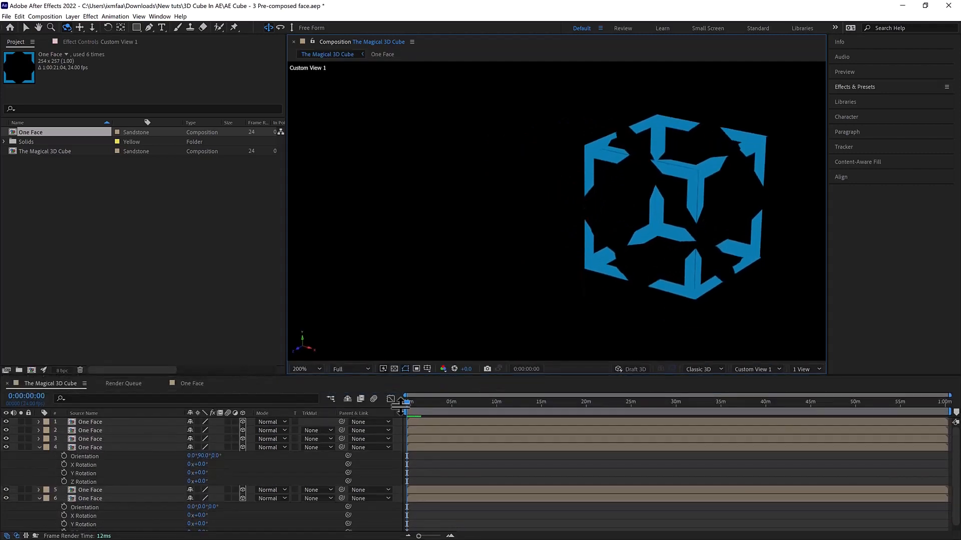
{"action": "key", "text": "v"}
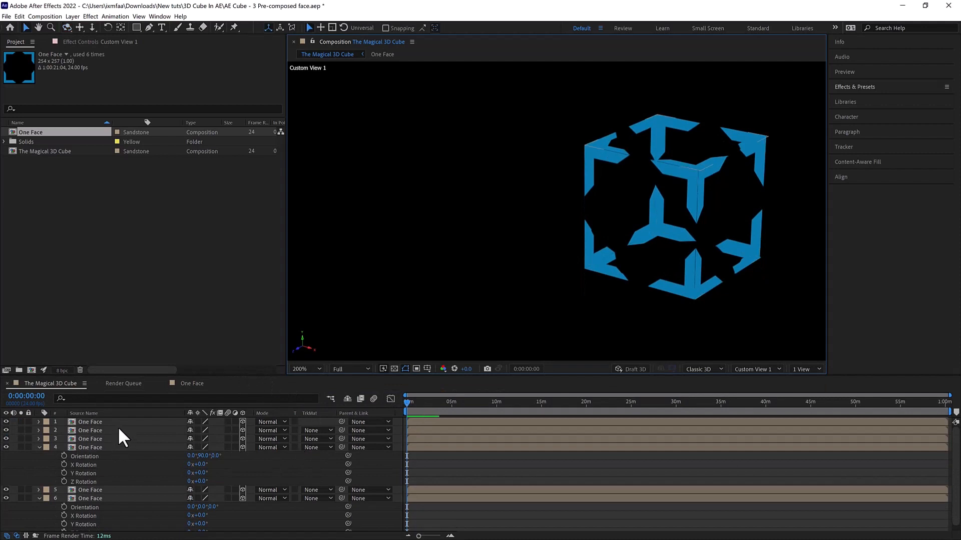
{"action": "left_click", "coordinate": [119, 421]}
{"action": "scroll", "coordinate": [140, 465], "scroll_direction": "down", "scroll_amount": 1}
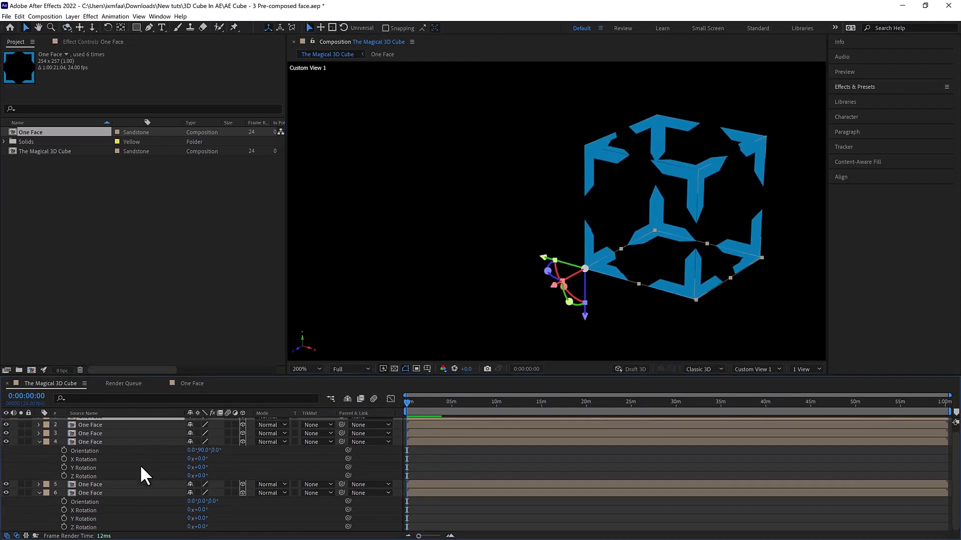
- Pre-compose all six One Face layers into a new composition named Full Cube
{"action": "key", "text": "ctrl+a"}
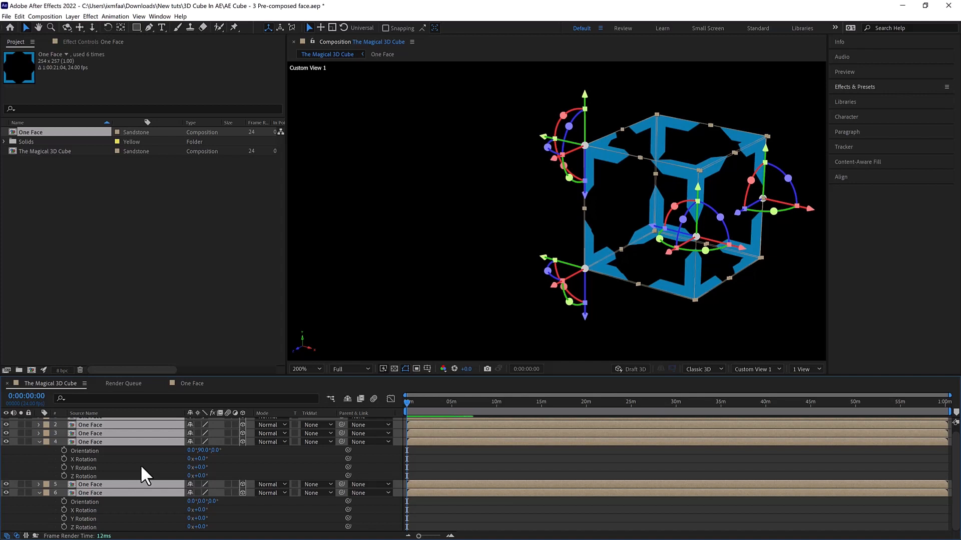
{"action": "key", "text": "ctrl+shift+c"}
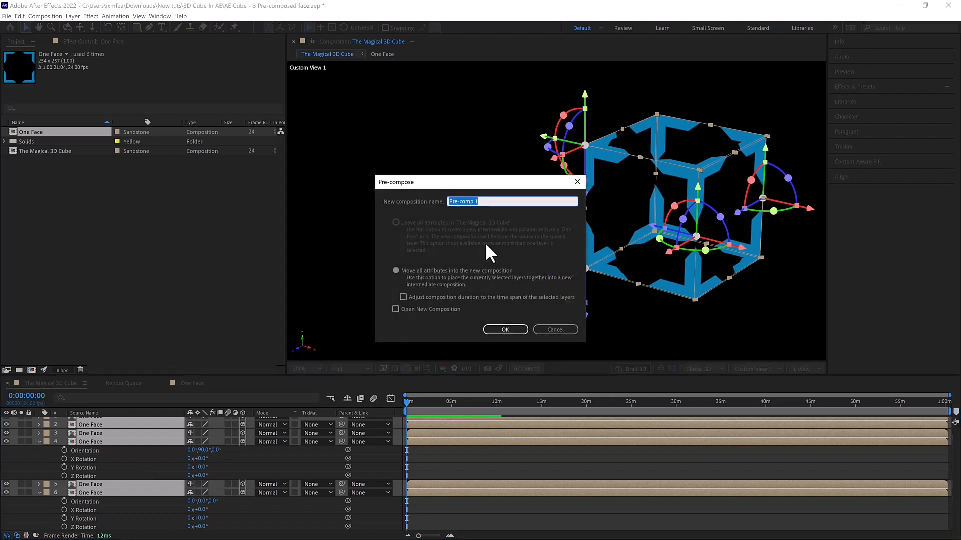
{"action": "type", "text": "Full Cube"}
{"action": "key", "text": "Return"}
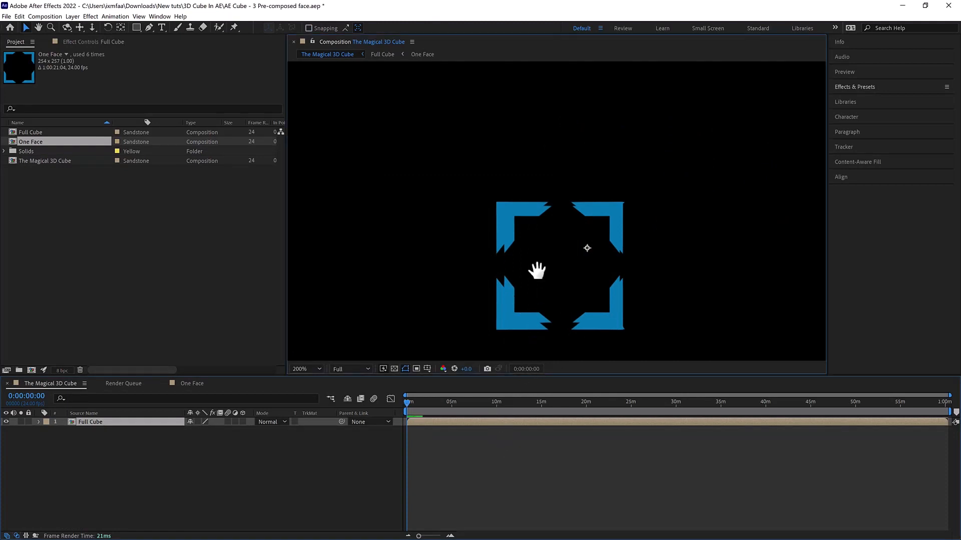
- Make the Full Cube layer a 3D layer and check how the pre-composed cube displays
{"action": "scroll", "coordinate": [540, 270], "scroll_direction": "down", "scroll_amount": 2}
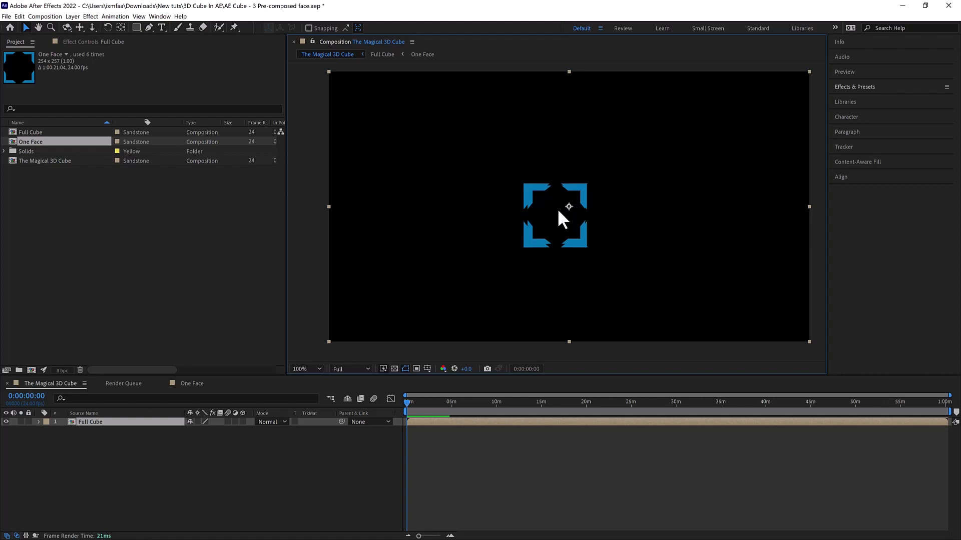
{"action": "scroll", "coordinate": [554, 218], "scroll_direction": "up", "scroll_amount": 4}
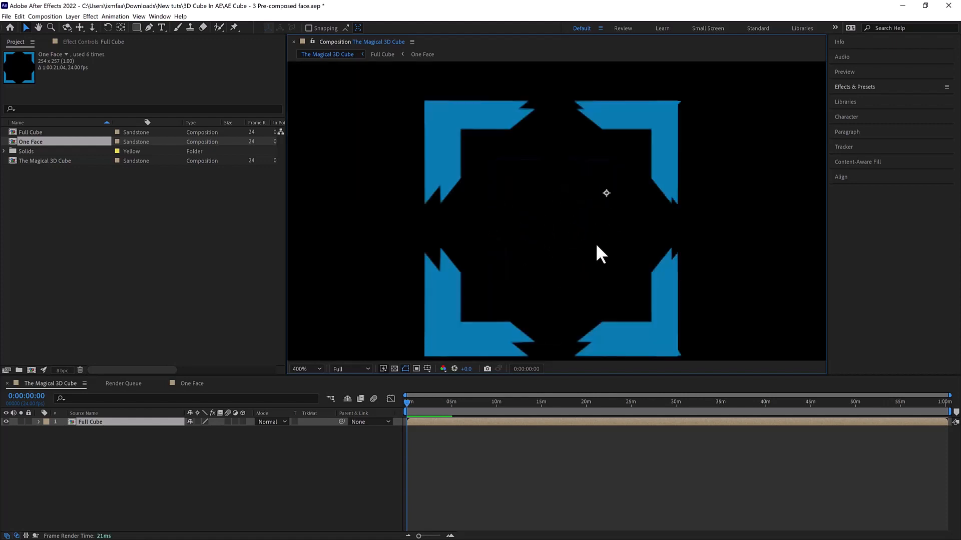
{"action": "scroll", "coordinate": [570, 247], "scroll_direction": "down", "scroll_amount": 2}
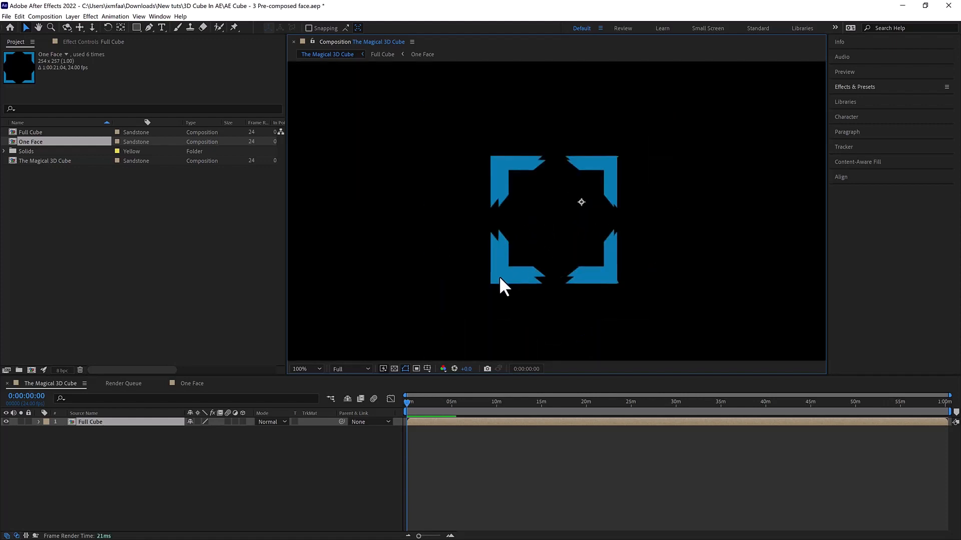
{"action": "scroll", "coordinate": [500, 278], "scroll_direction": "down", "scroll_amount": 2}
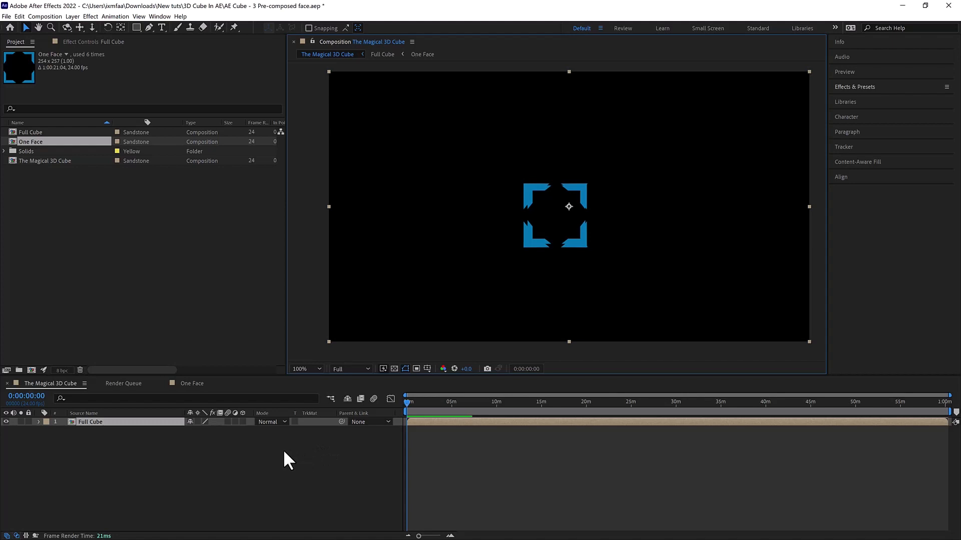
{"action": "left_click", "coordinate": [243, 422]}
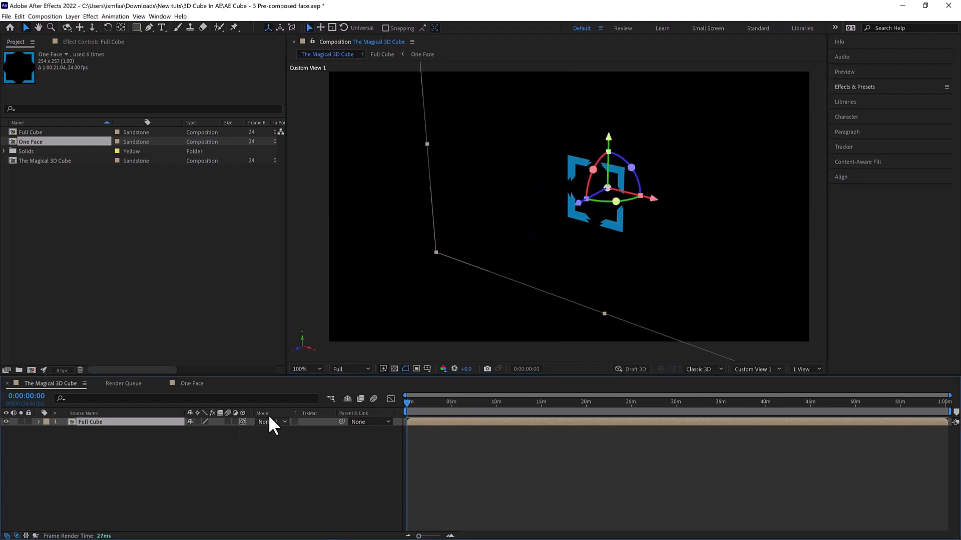
{"action": "scroll", "coordinate": [537, 264], "scroll_direction": "down", "scroll_amount": 1}
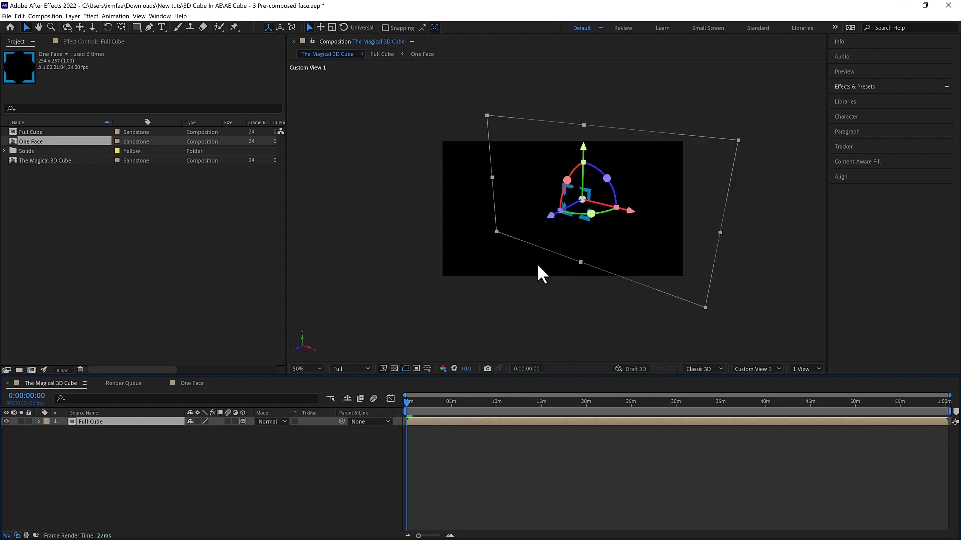
{"action": "scroll", "coordinate": [685, 243], "scroll_direction": "up", "scroll_amount": 1}
{"action": "left_click", "coordinate": [475, 303]}
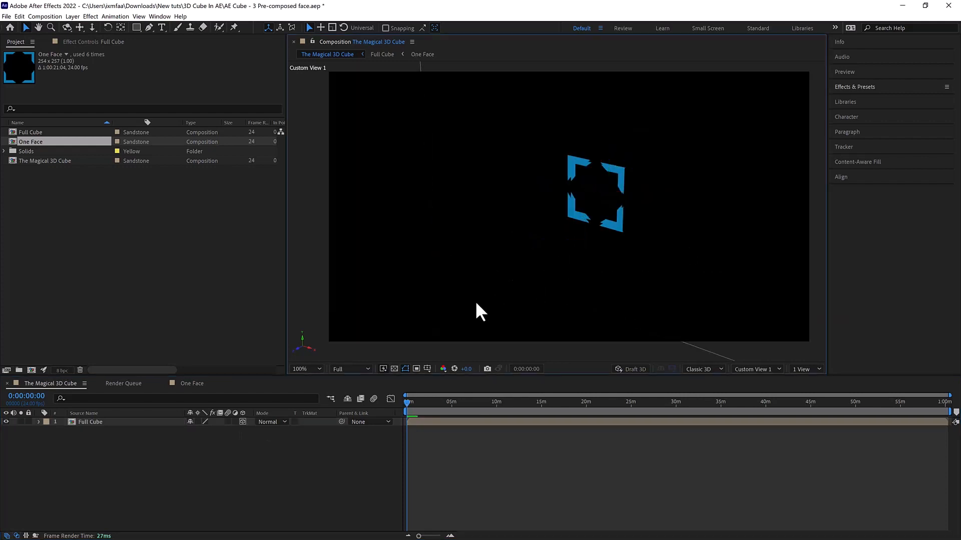
{"action": "left_click", "coordinate": [599, 250]}
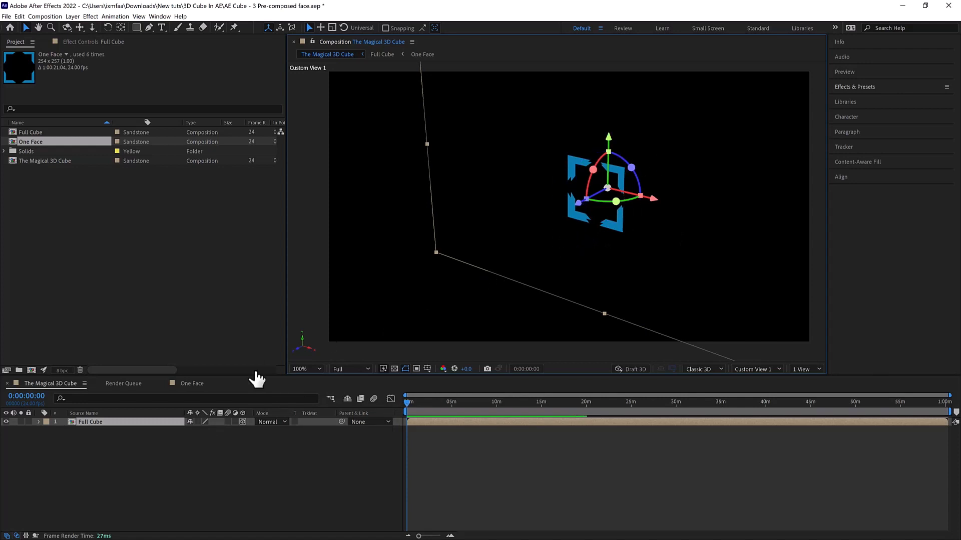
- Turn on Collapse Transformations for the Full Cube layer and rotate the cube slightly about its Z axis
{"action": "left_click", "coordinate": [198, 421]}
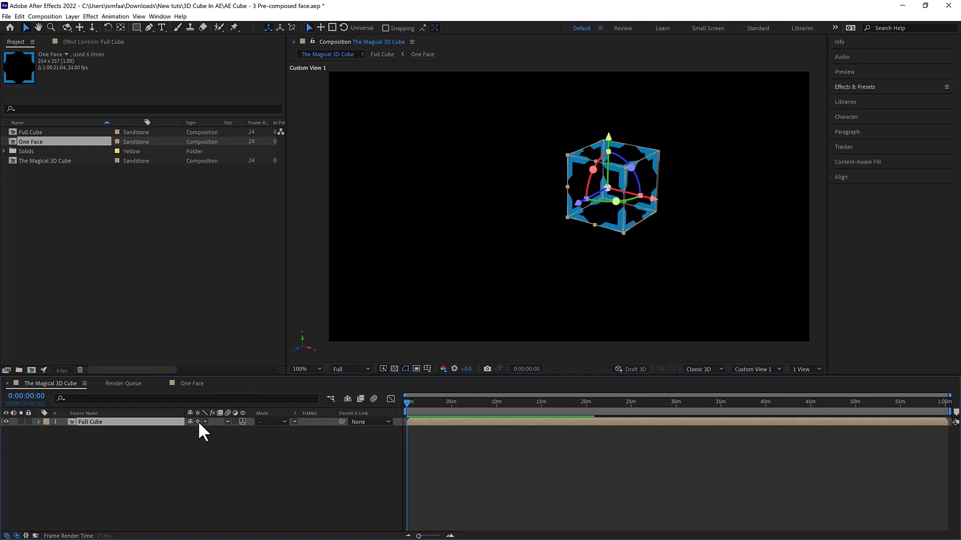
{"action": "left_click", "coordinate": [482, 268]}
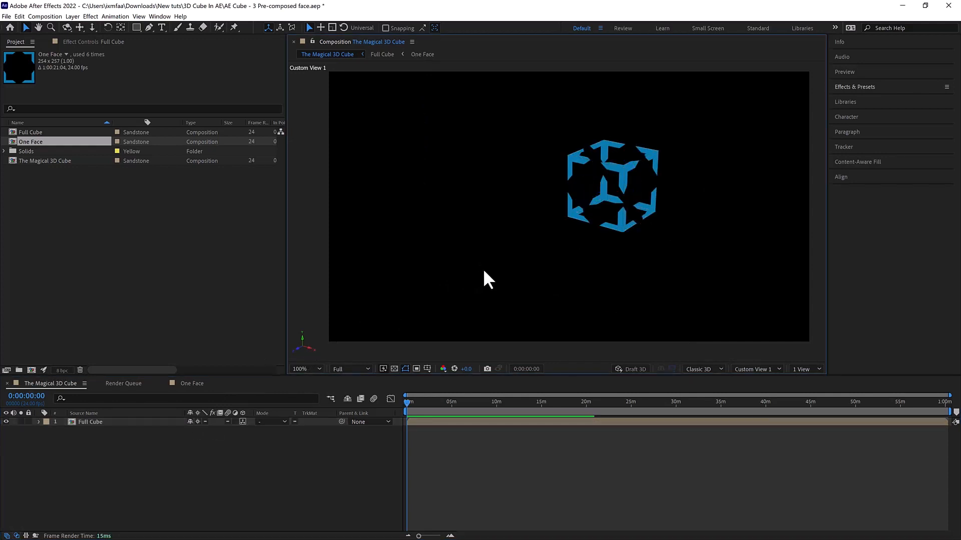
{"action": "left_click", "coordinate": [634, 191]}
{"action": "left_click", "coordinate": [598, 263]}
{"action": "left_click", "coordinate": [617, 202]}
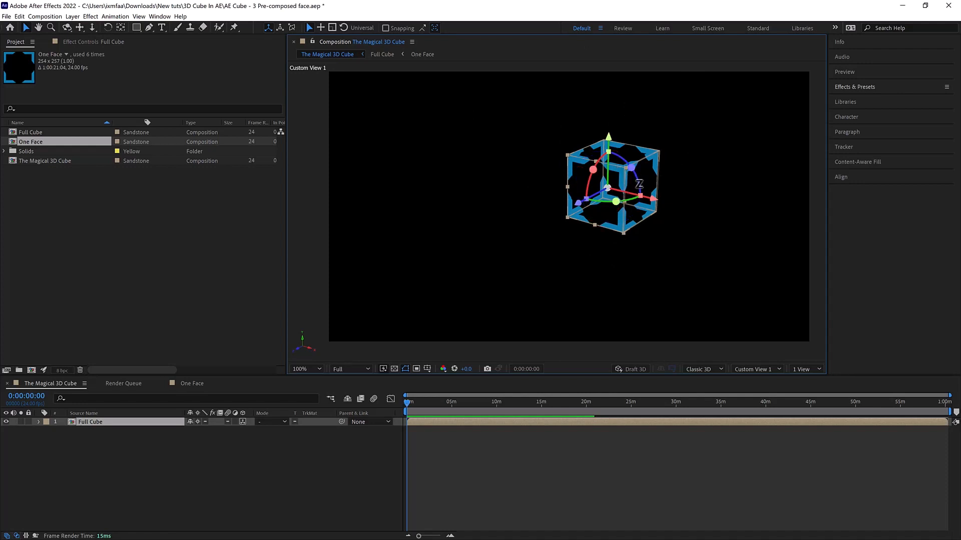
{"action": "mouse_move", "coordinate": [637, 175]}
{"action": "left_mouse_down"}
{"action": "mouse_move", "coordinate": [626, 170]}
{"action": "mouse_move", "coordinate": [632, 182]}
{"action": "left_mouse_up"}
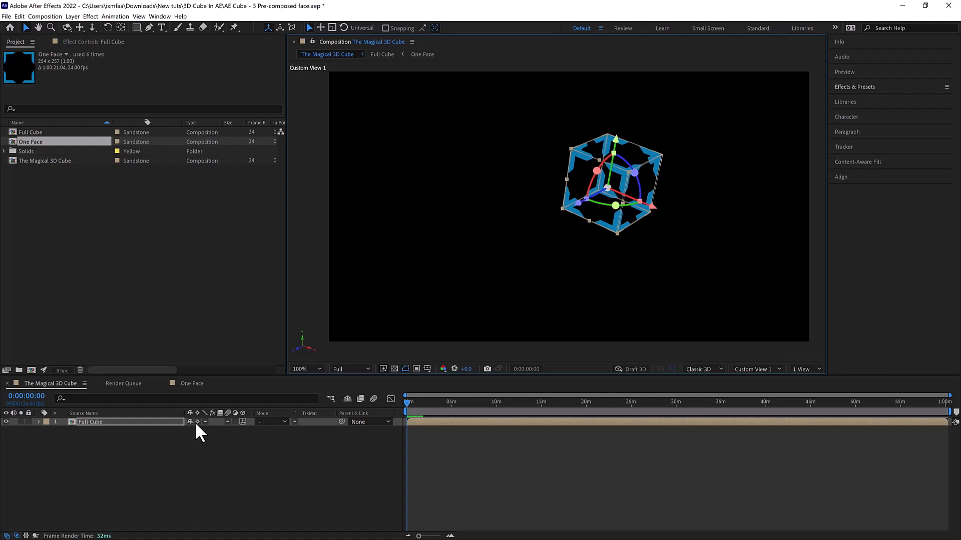
- Inspect the Full Cube's corner and edges up close, then look at the whole cube without its layer controls
{"action": "scroll", "coordinate": [629, 166], "scroll_direction": "up", "scroll_amount": 5}
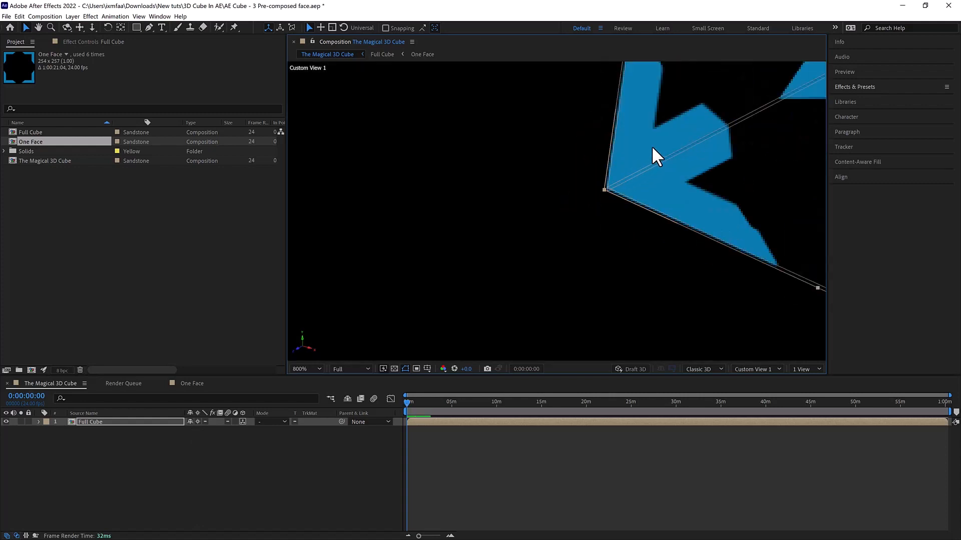
{"action": "scroll", "coordinate": [619, 160], "scroll_direction": "up", "scroll_amount": 3}
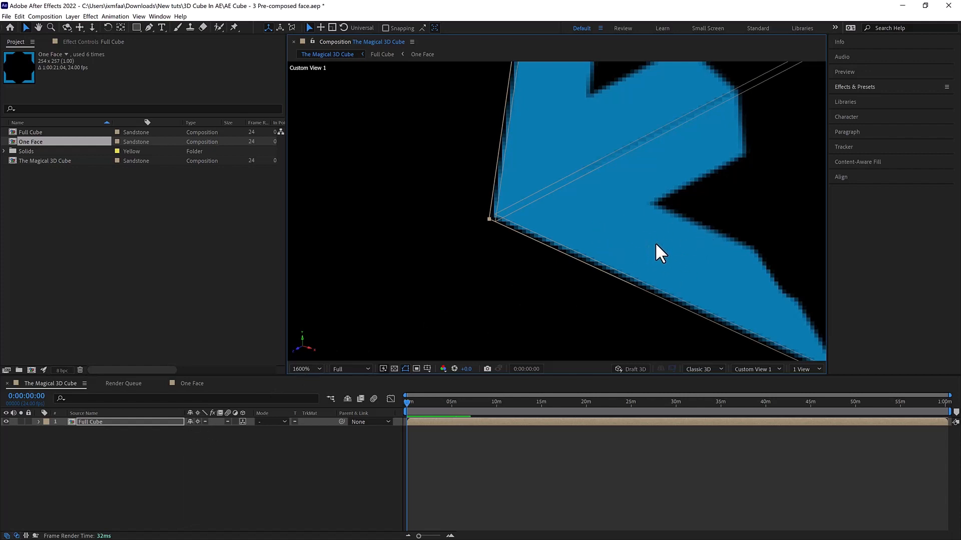
{"action": "scroll", "coordinate": [656, 242], "scroll_direction": "down", "scroll_amount": 6}
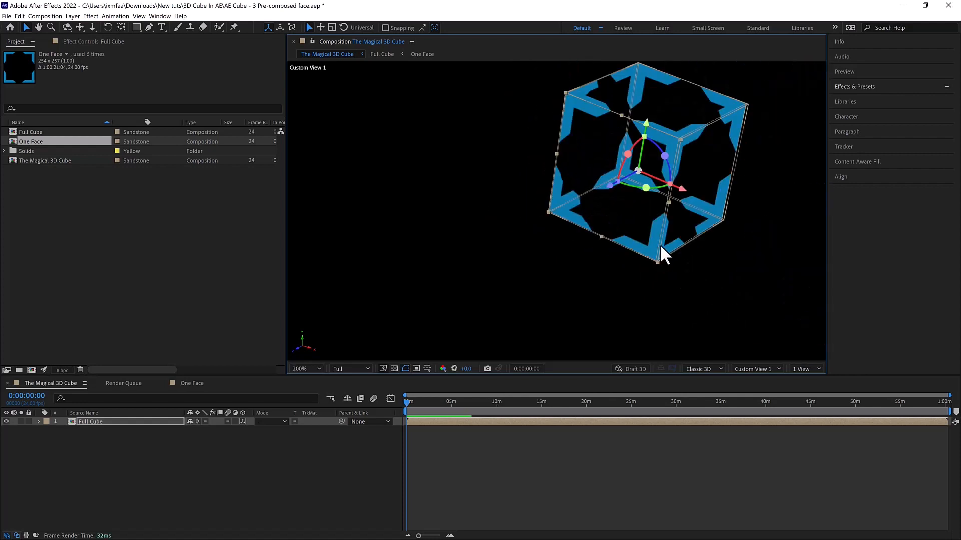
{"action": "scroll", "coordinate": [662, 251], "scroll_direction": "down", "scroll_amount": 1}
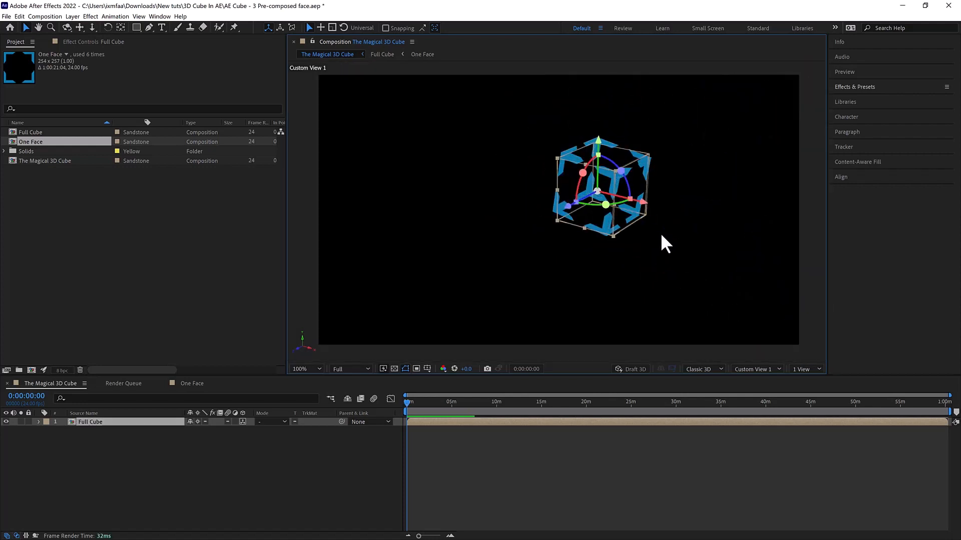
{"action": "left_click", "coordinate": [672, 235]}
{"action": "left_click_drag", "start_coordinate": [696, 202], "coordinate": [725, 205]}
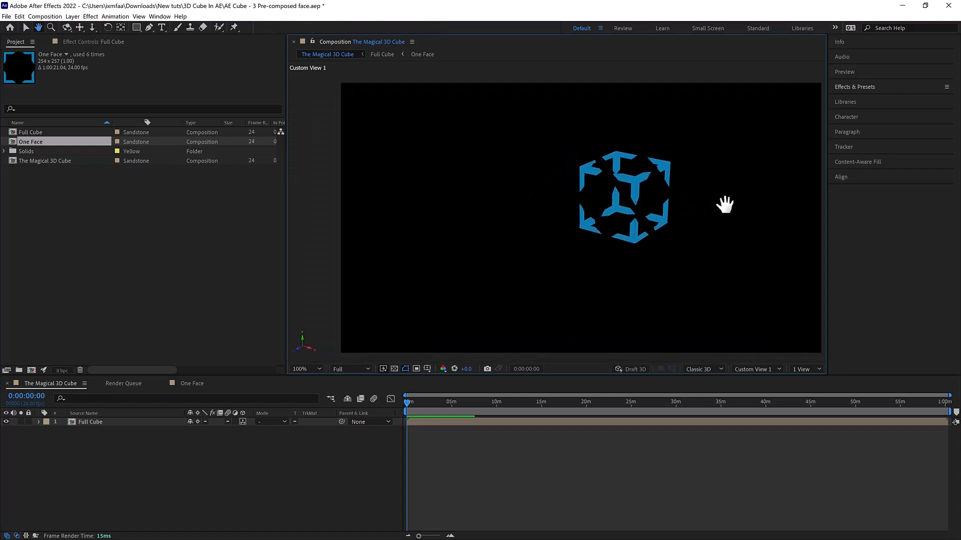
- Move the Full Cube layer closer to the middle of the composition and deselect it
{"action": "left_click", "coordinate": [650, 202]}
{"action": "left_click_drag", "start_coordinate": [599, 216], "coordinate": [545, 245]}
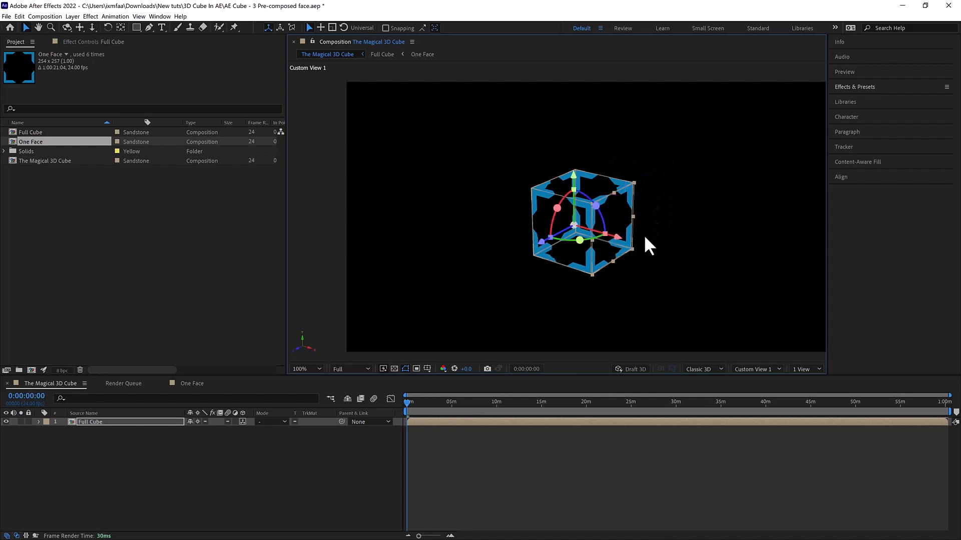
{"action": "key", "text": "h"}
{"action": "left_click_drag", "start_coordinate": [680, 214], "coordinate": [659, 213]}
{"action": "key", "text": "v"}
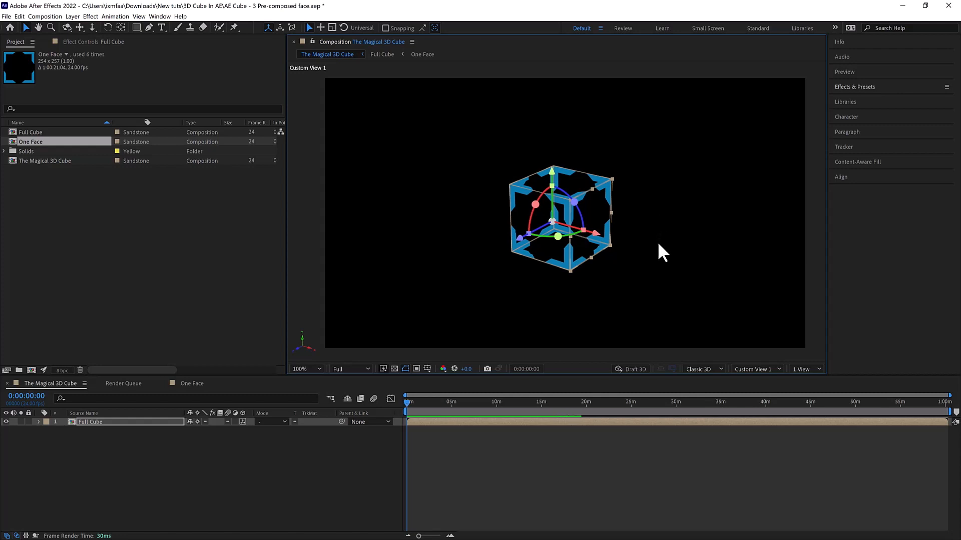
{"action": "left_click", "coordinate": [725, 213]}
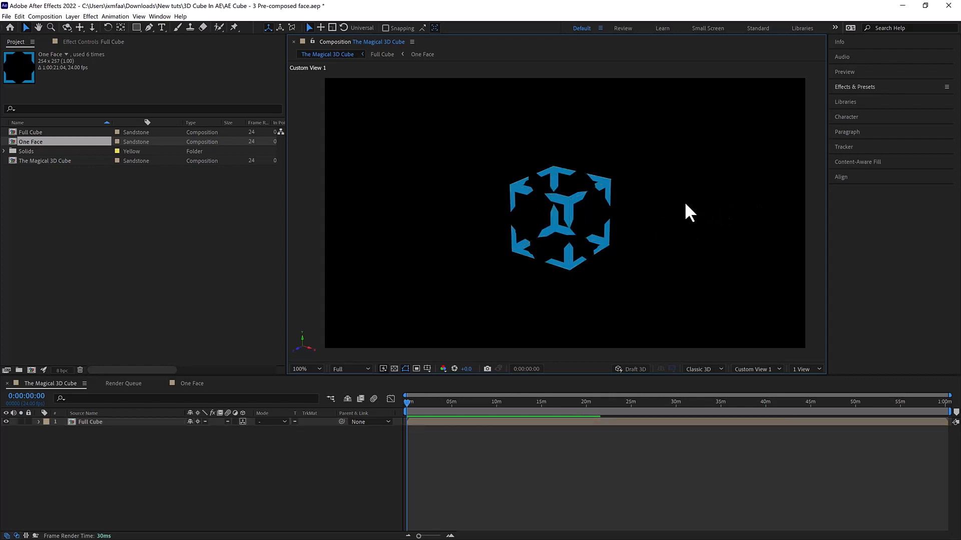
- Dolly the Custom View 1 camera closer to the cube and orbit it slightly to see the cube's depth
{"action": "scroll", "coordinate": [684, 202], "scroll_direction": "up", "scroll_amount": 1}
{"action": "scroll", "coordinate": [686, 202], "scroll_direction": "down", "scroll_amount": 1}
{"action": "key", "text": "c"}
{"action": "key", "text": "c"}
{"action": "key", "text": "c"}
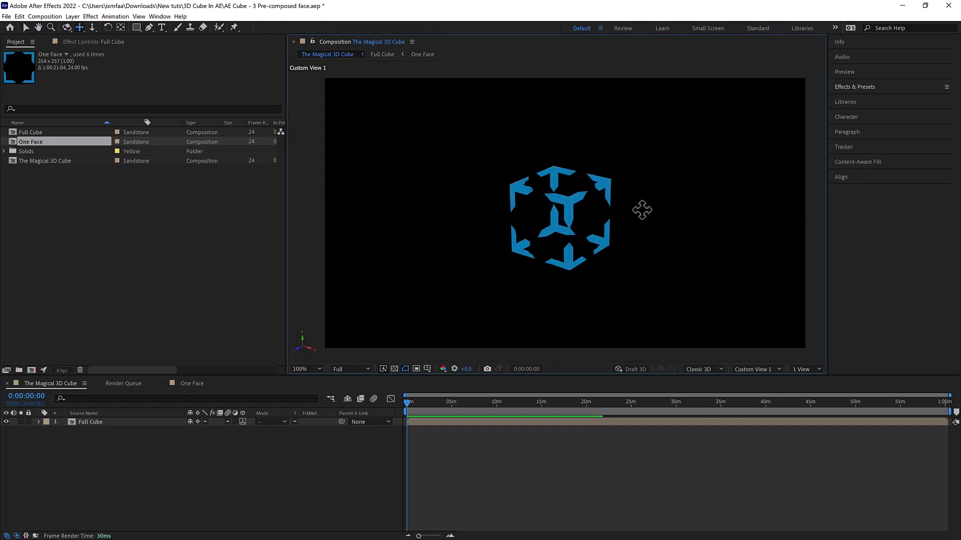
{"action": "left_click_drag", "start_coordinate": [705, 208], "coordinate": [766, 204]}
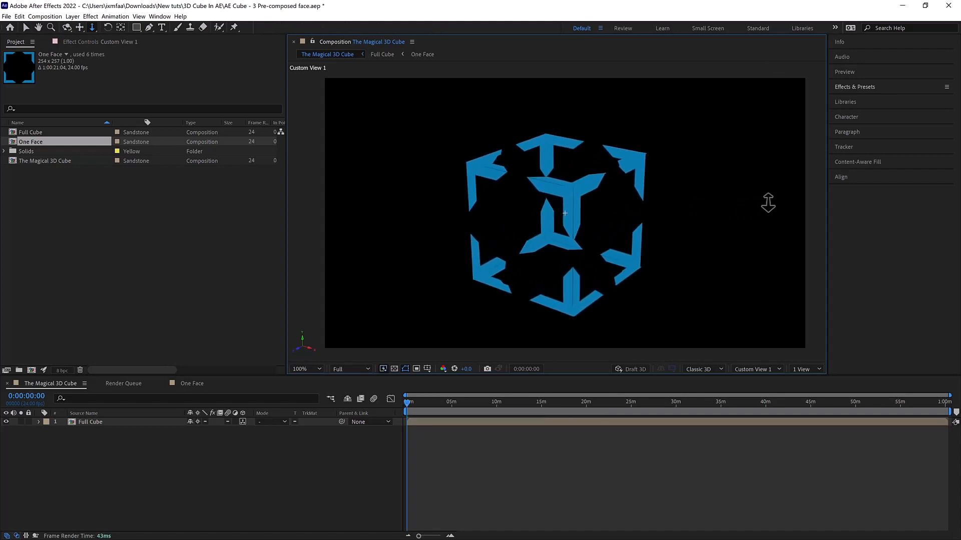
{"action": "key", "text": "c"}
{"action": "left_click_drag", "start_coordinate": [673, 210], "coordinate": [683, 210]}
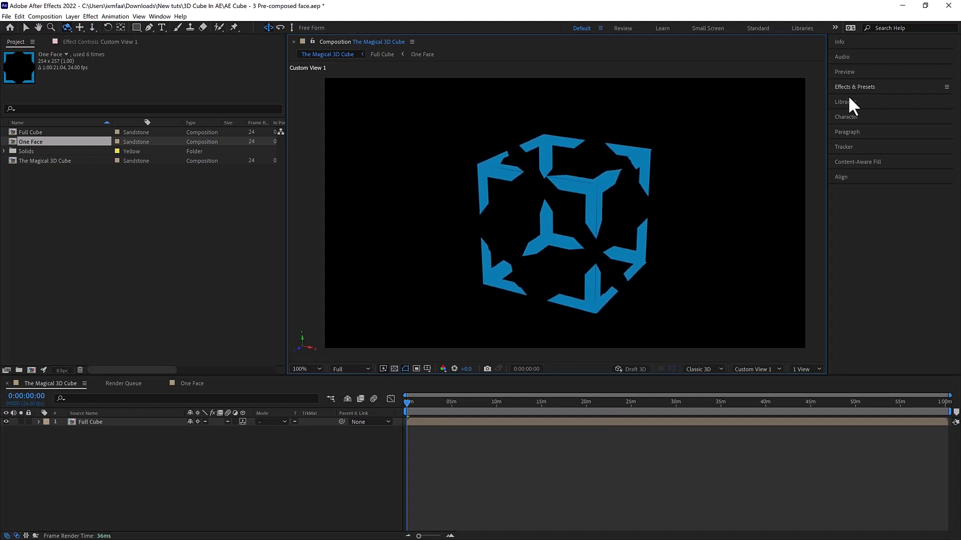
- Find the Stylize Glow effect and apply it to the Full Cube layer
{"action": "left_click", "coordinate": [866, 86]}
{"action": "left_click", "coordinate": [871, 98]}
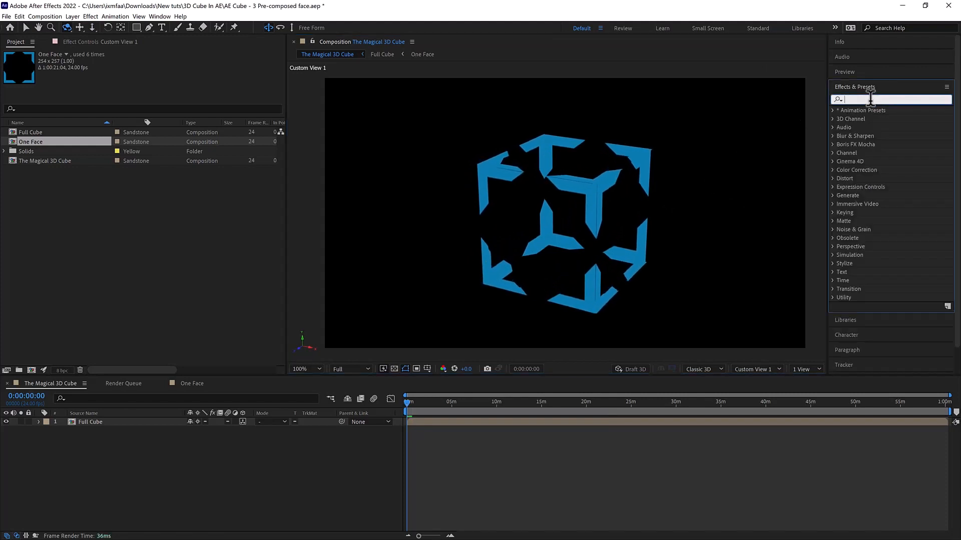
{"action": "type", "text": "glow"}
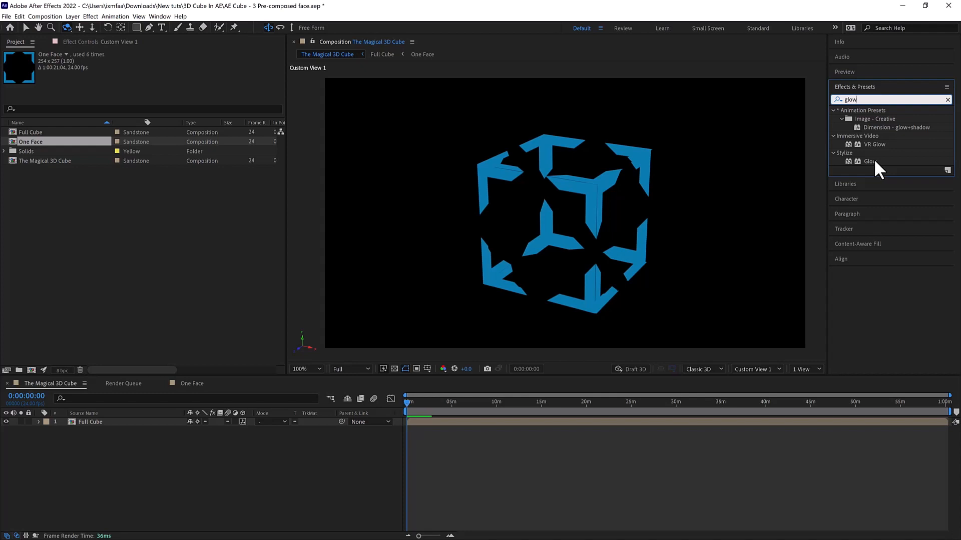
{"action": "left_click_drag", "start_coordinate": [873, 160], "coordinate": [474, 424]}
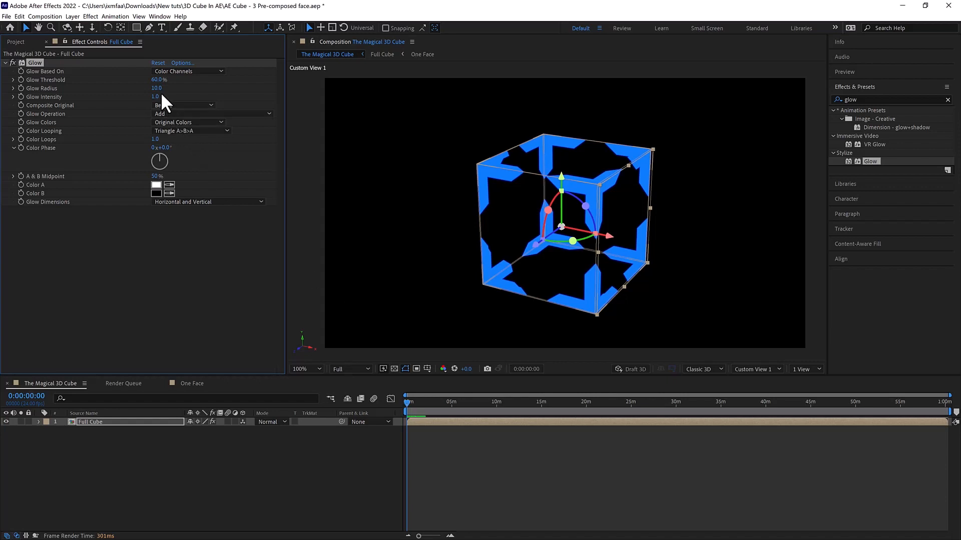
- Set the Glow Radius to 117 and add its first keyframe at 0:00:00:00
{"action": "left_click_drag", "start_coordinate": [160, 92], "coordinate": [333, 194]}
{"action": "left_click", "coordinate": [397, 190]}
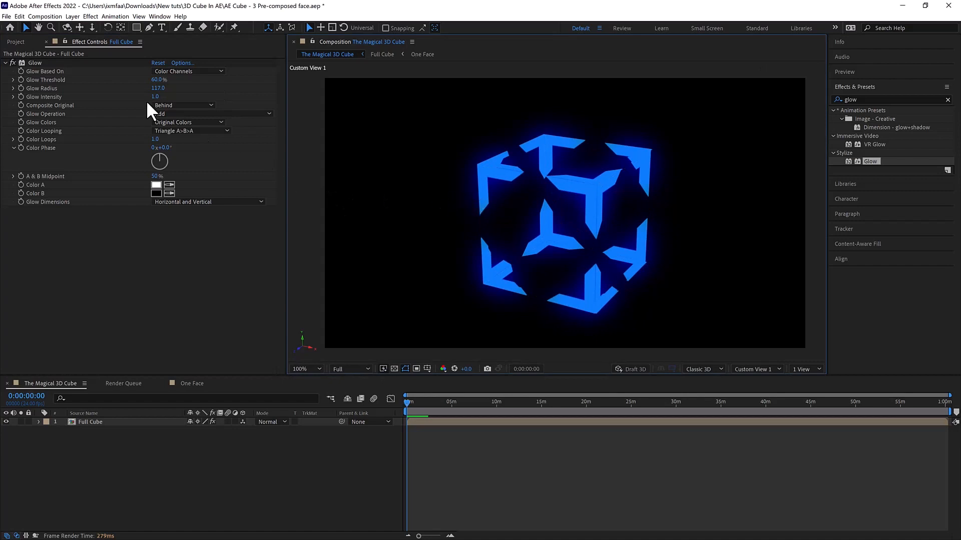
{"action": "left_click", "coordinate": [68, 94]}
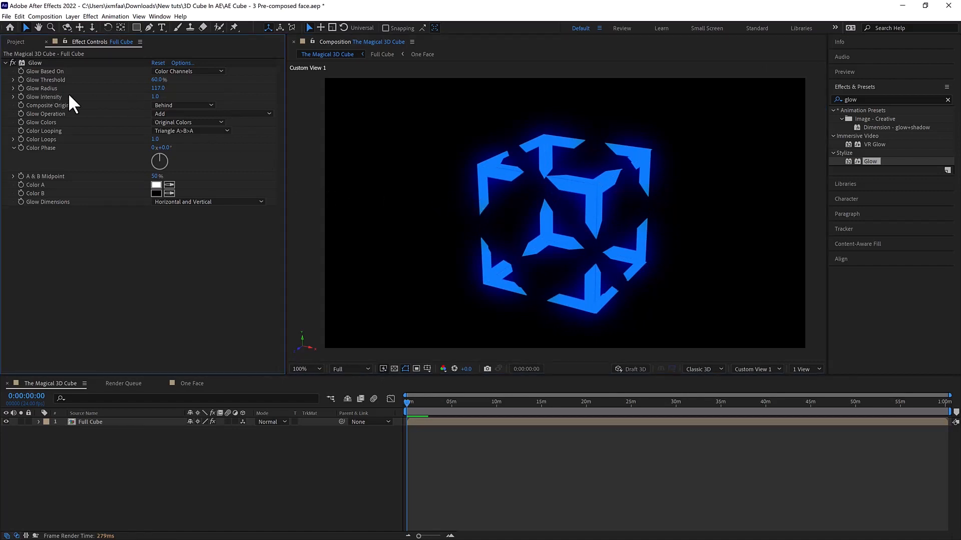
{"action": "left_click", "coordinate": [20, 89]}
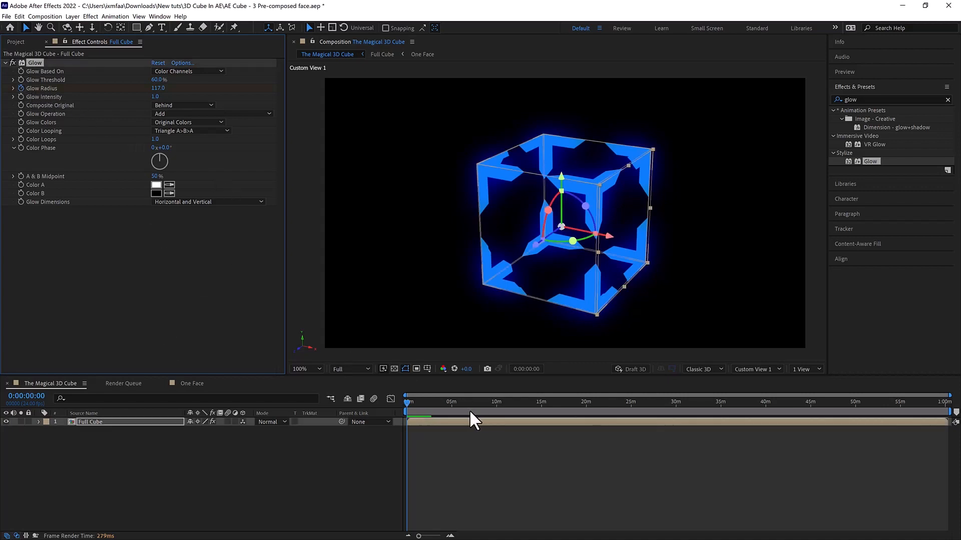
- Add a second Glow Radius keyframe at 0:00:01:12 with a value of 291
{"action": "key", "text": "space"}
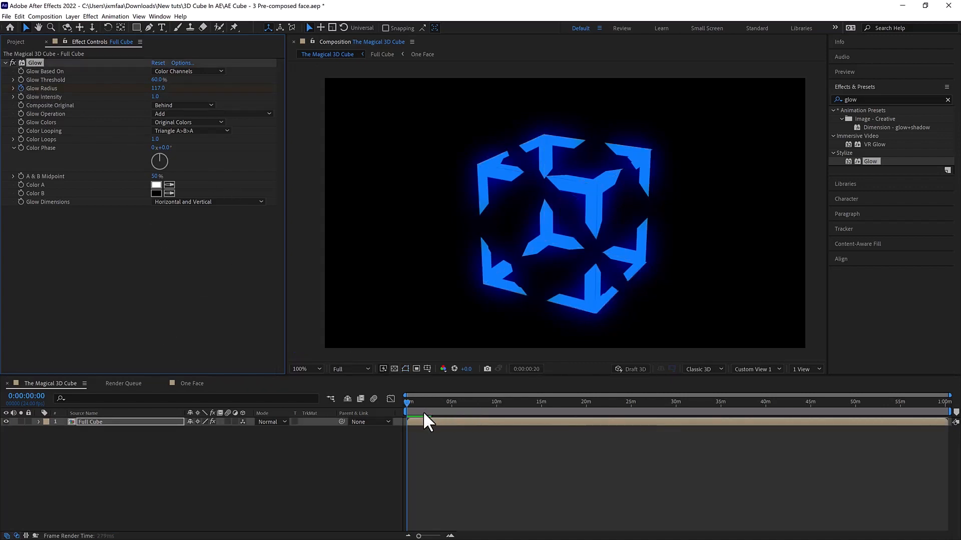
{"action": "key", "text": "space"}
{"action": "scroll", "coordinate": [412, 428], "scroll_direction": "up", "scroll_amount": 6}
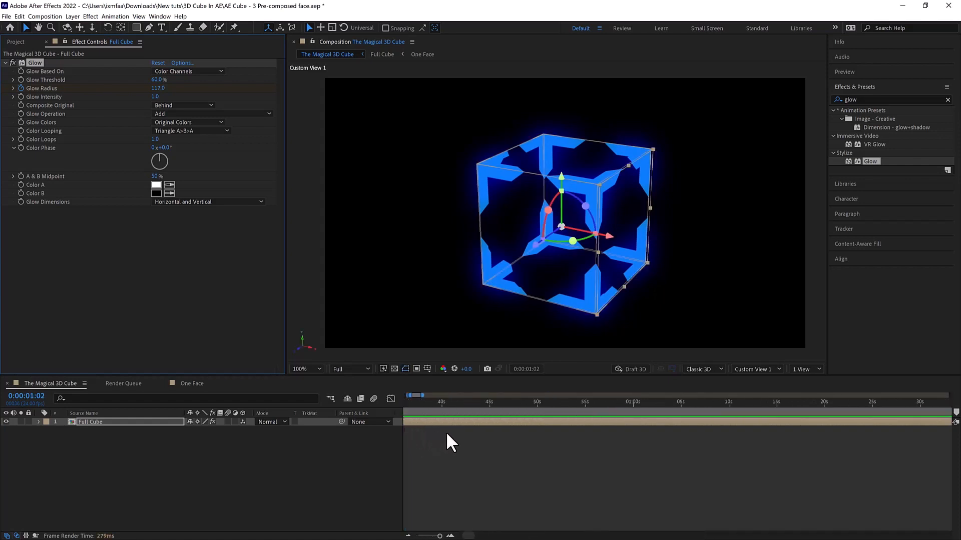
{"action": "scroll", "coordinate": [446, 434], "scroll_direction": "left", "scroll_amount": 4}
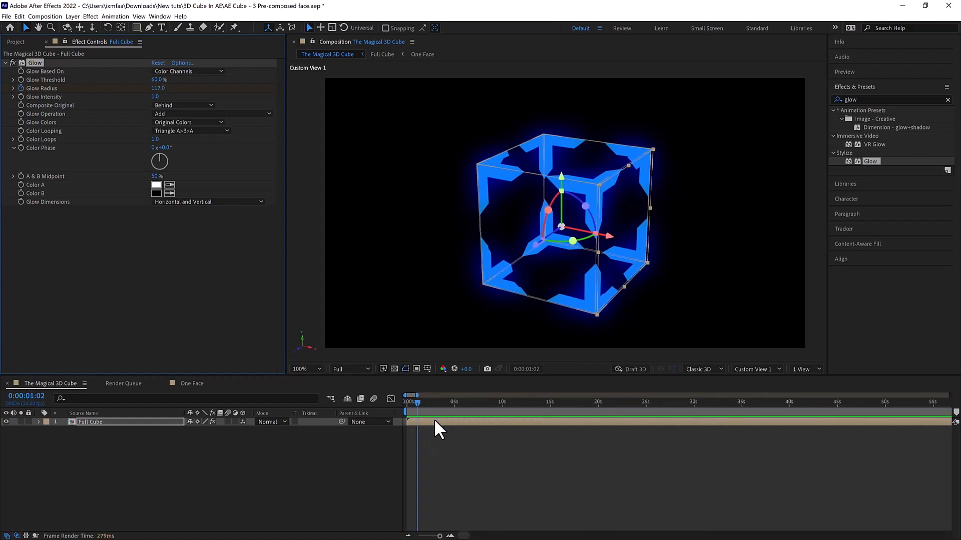
{"action": "key", "text": "space"}
{"action": "key", "text": "space"}
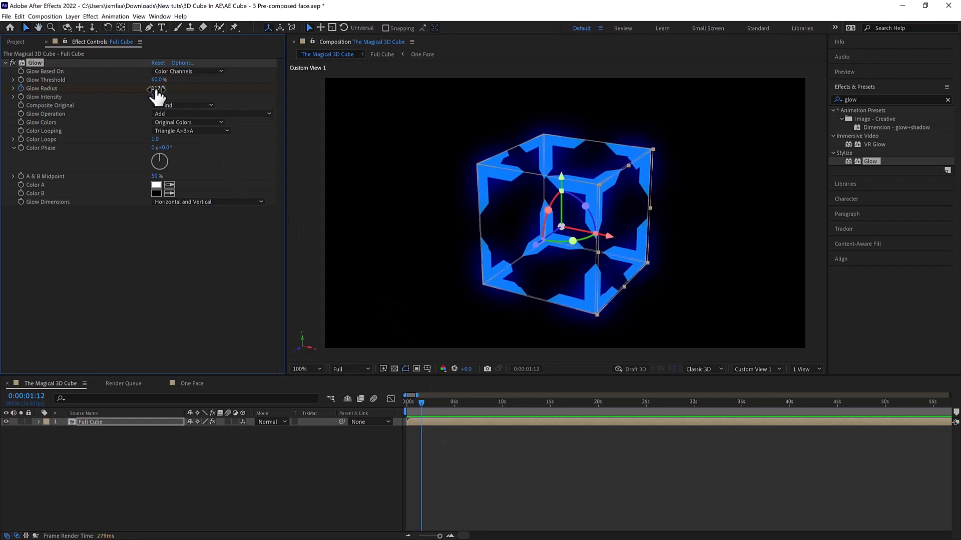
{"action": "left_click_drag", "start_coordinate": [157, 90], "coordinate": [248, 95]}
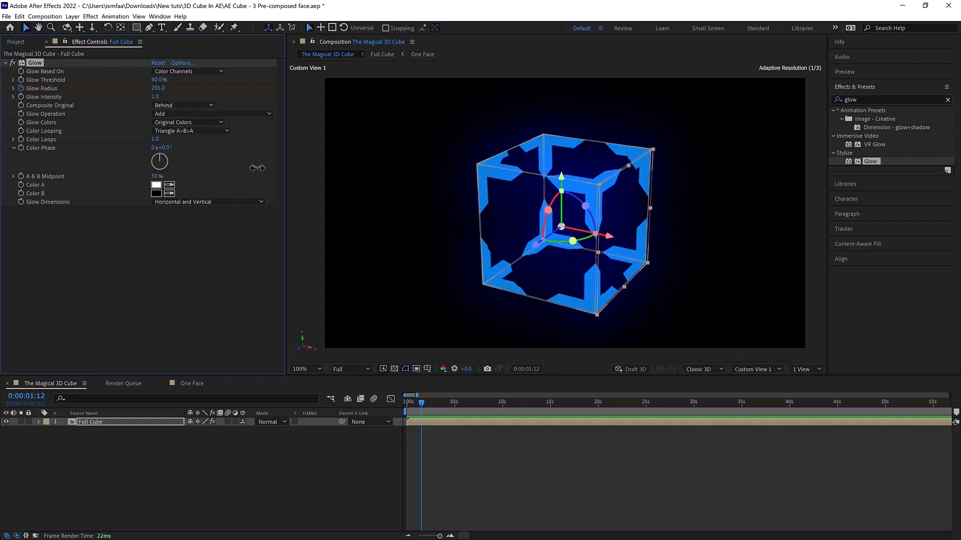
- Keyframe the Glow Radius at 13 at 0:00:02:11 and 187 at 0:00:03:18, and preview the pulsing glow
{"action": "left_click", "coordinate": [430, 402]}
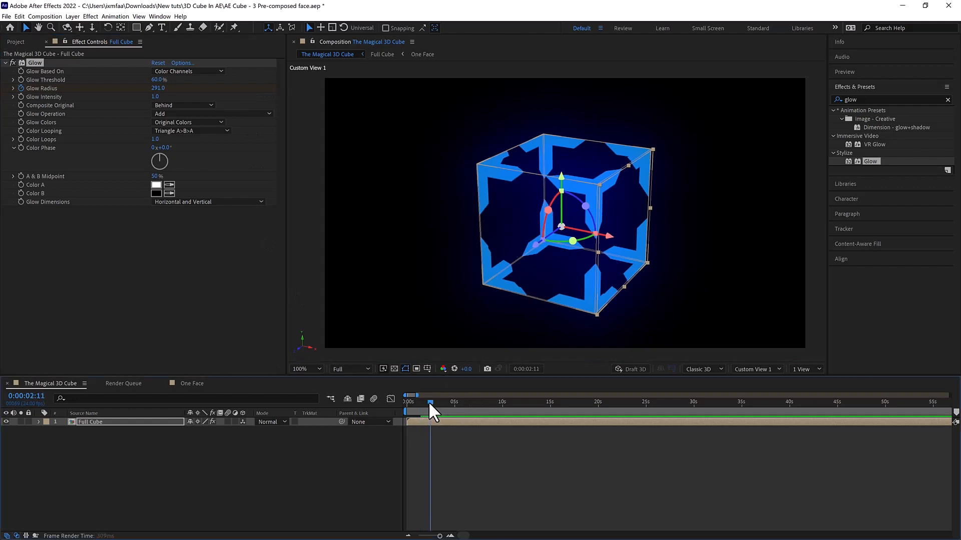
{"action": "left_click_drag", "start_coordinate": [162, 95], "coordinate": [27, 98]}
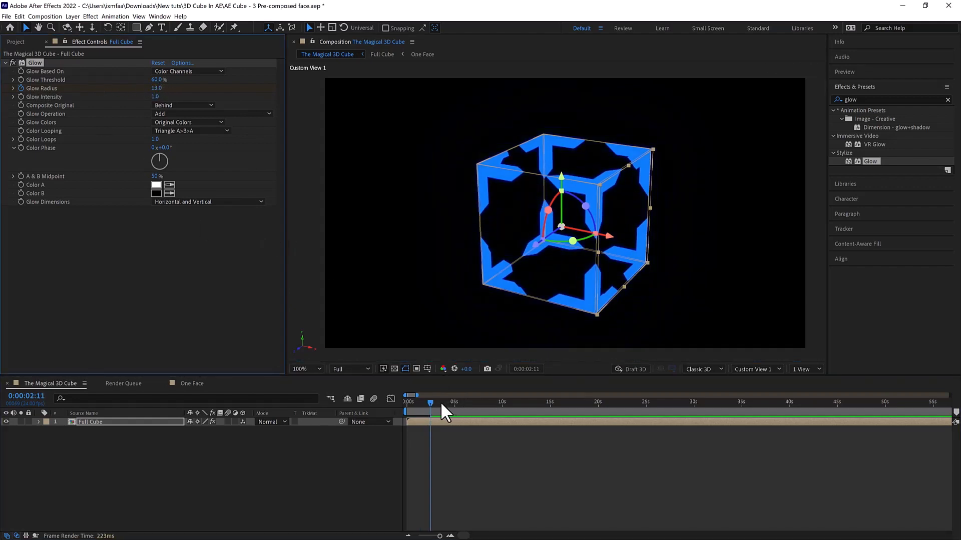
{"action": "left_click_drag", "start_coordinate": [438, 404], "coordinate": [444, 404]}
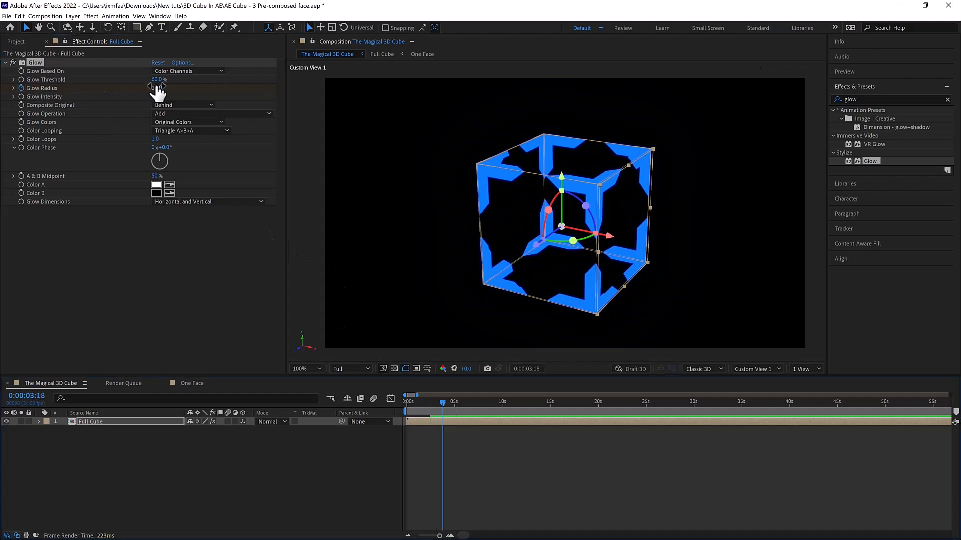
{"action": "left_click_drag", "start_coordinate": [172, 91], "coordinate": [273, 95]}
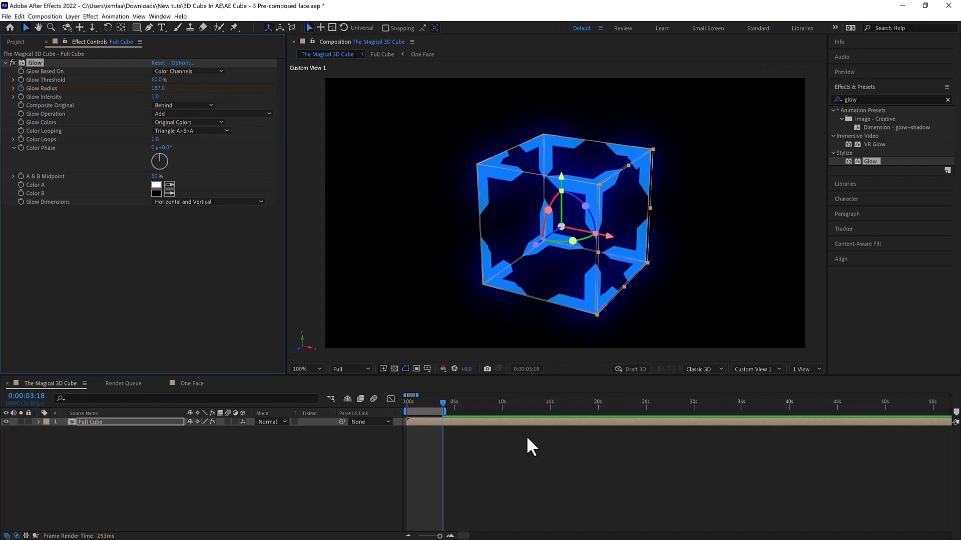
{"action": "key", "text": "space"}
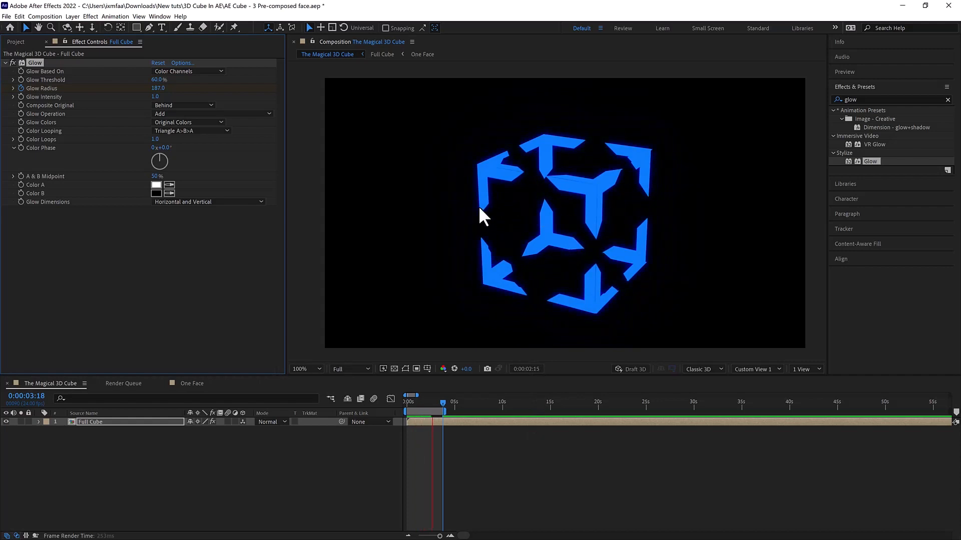
{"action": "key", "text": "space"}
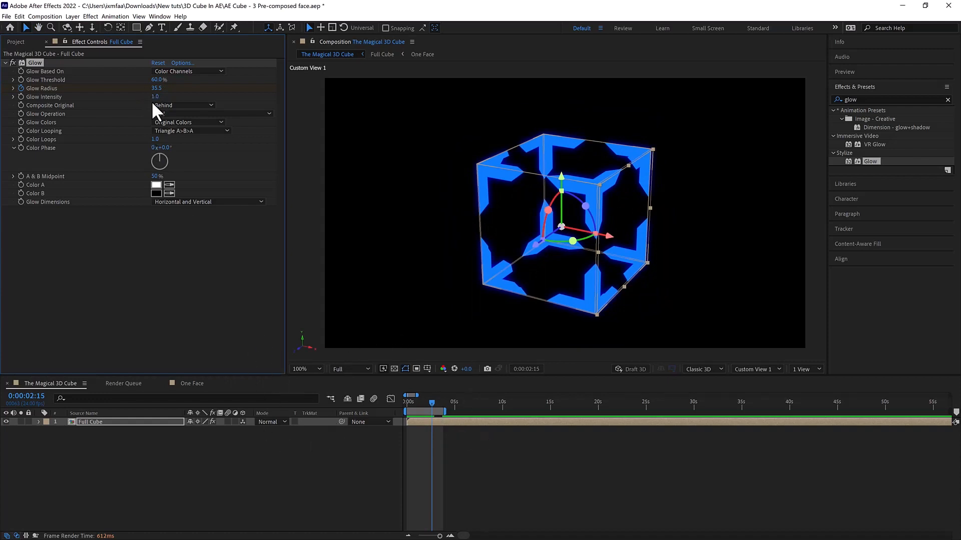
- Duplicate the Full Cube layer in The Magical 3D Cube timeline
{"action": "left_click", "coordinate": [254, 433]}
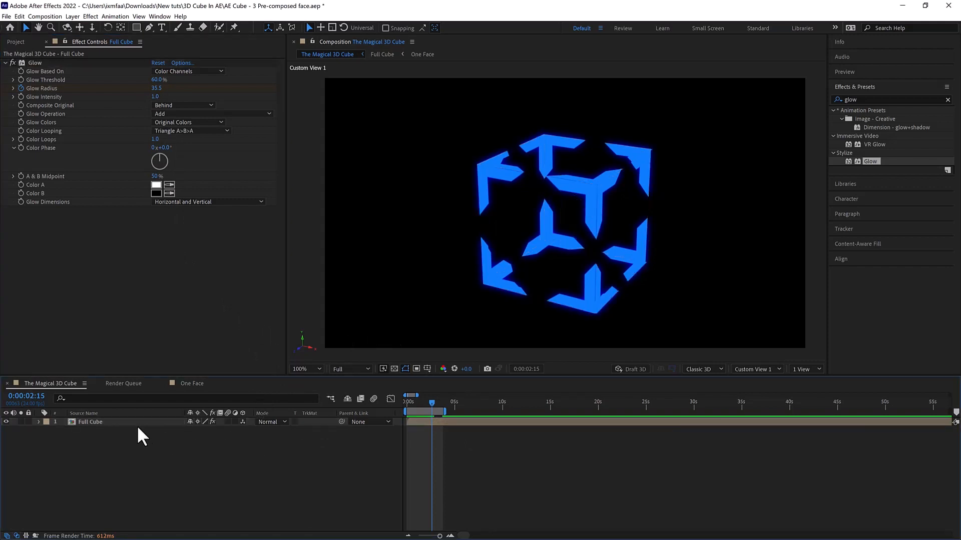
{"action": "left_click", "coordinate": [137, 422]}
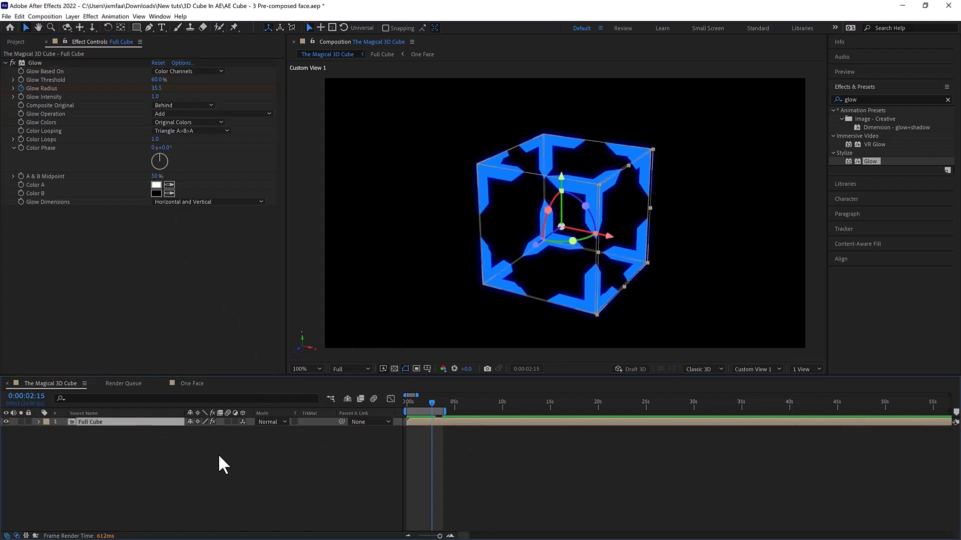
{"action": "key", "text": "ctrl+d"}
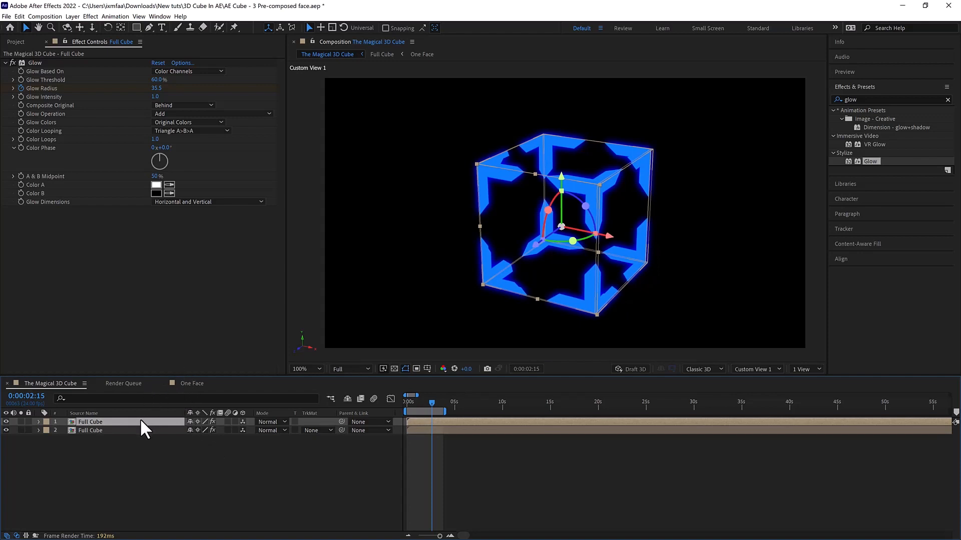
- Apply the Generate Fill effect to the upper Full Cube copy and hide that layer
{"action": "left_click", "coordinate": [913, 98]}
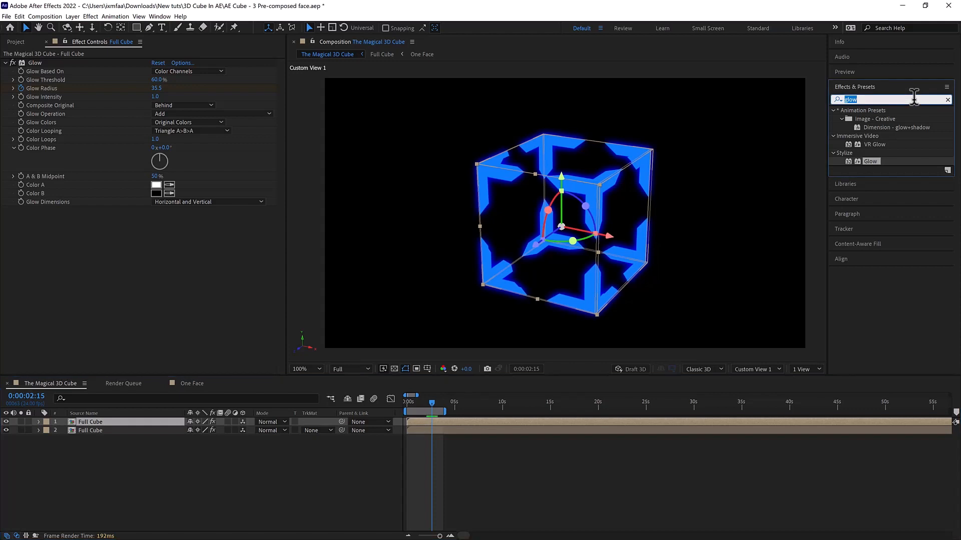
{"action": "type", "text": "fill"}
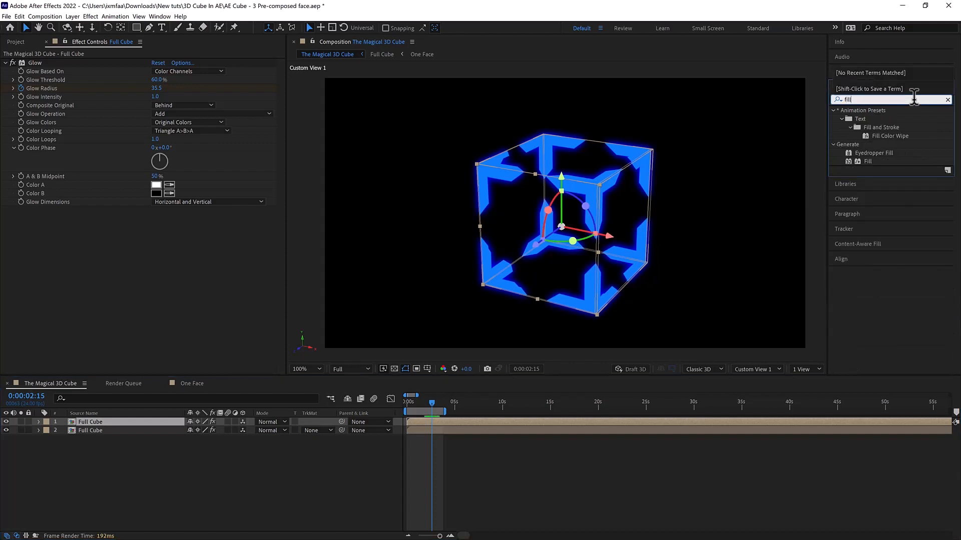
{"action": "double_click", "coordinate": [880, 161]}
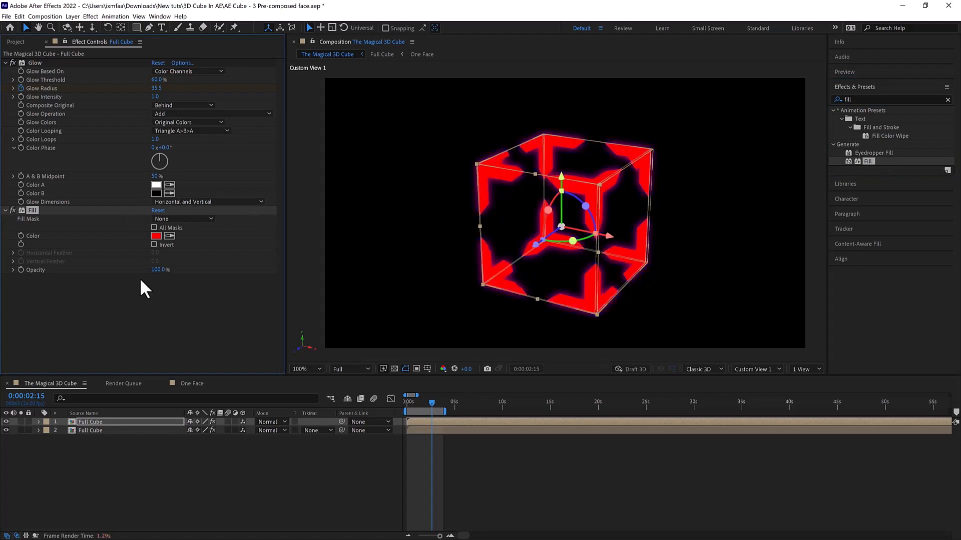
{"action": "left_click", "coordinate": [6, 422]}
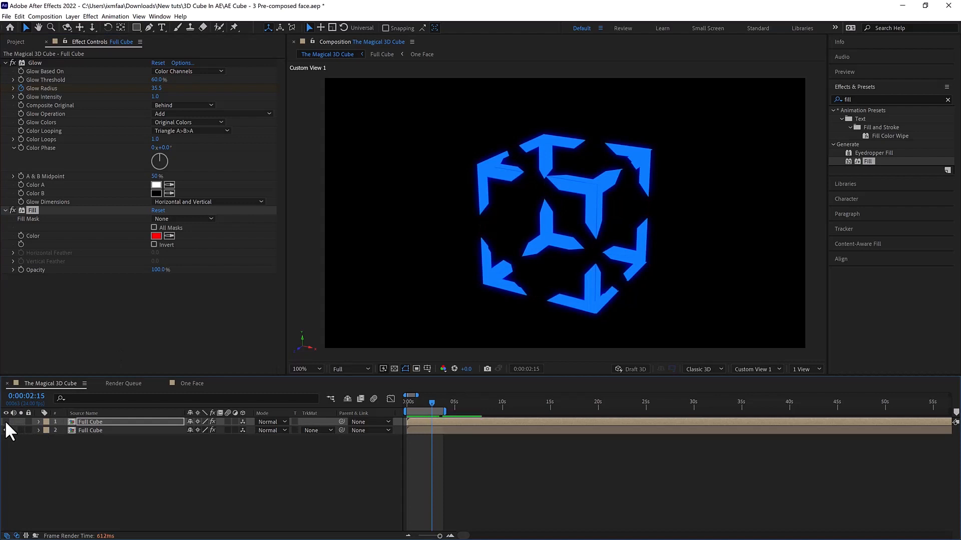
- Make both Full Cube layers visible and look through the blending modes available for the upper copy
{"action": "left_click", "coordinate": [6, 422]}
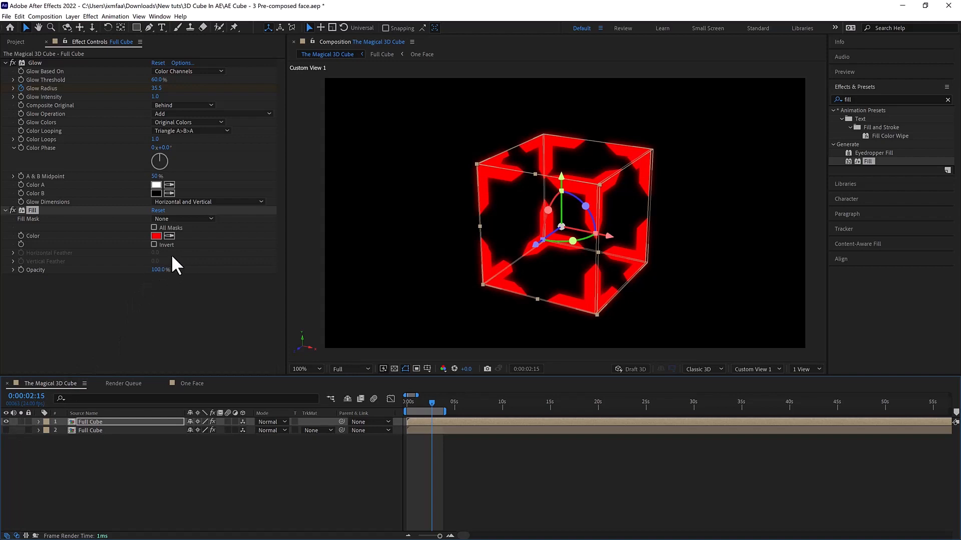
{"action": "left_click", "coordinate": [7, 430]}
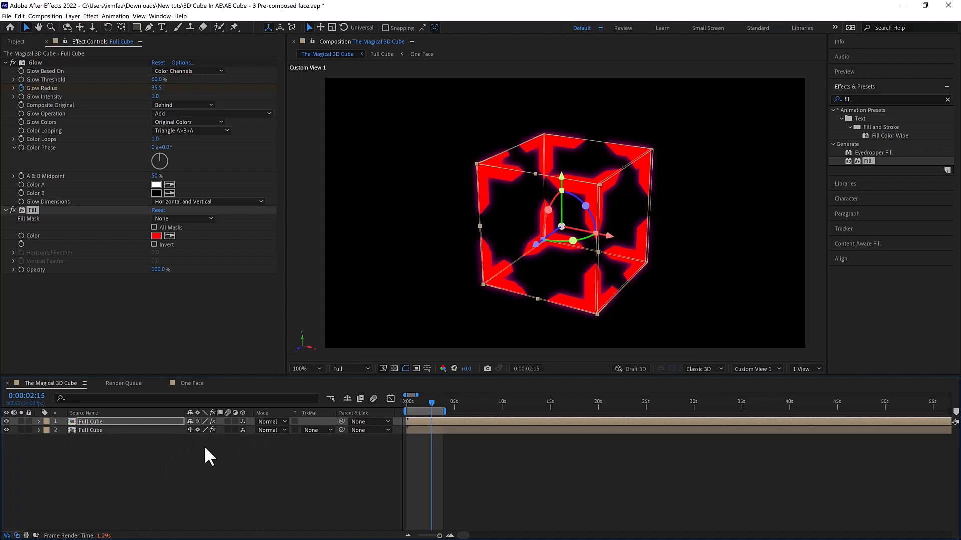
{"action": "left_click", "coordinate": [268, 422]}
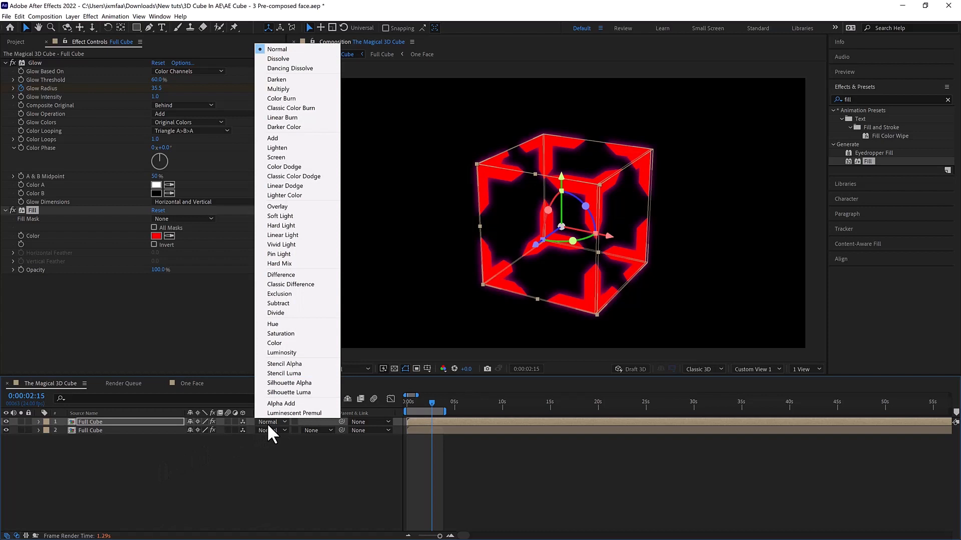
{"action": "left_click", "coordinate": [271, 452]}
{"action": "left_click", "coordinate": [271, 422]}
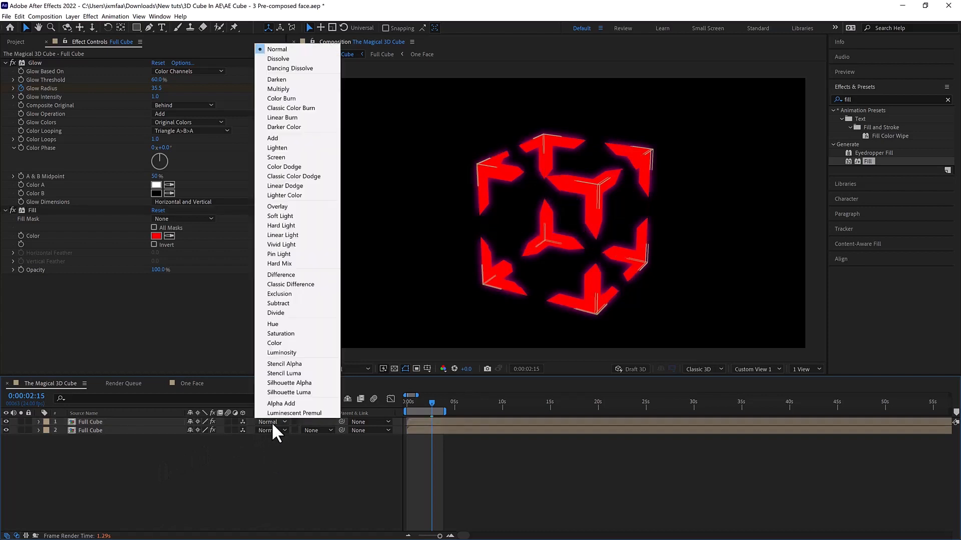
- Change the upper Full Cube copy's blending mode to Darken and deselect the layer to check the look
{"action": "left_click", "coordinate": [125, 422]}
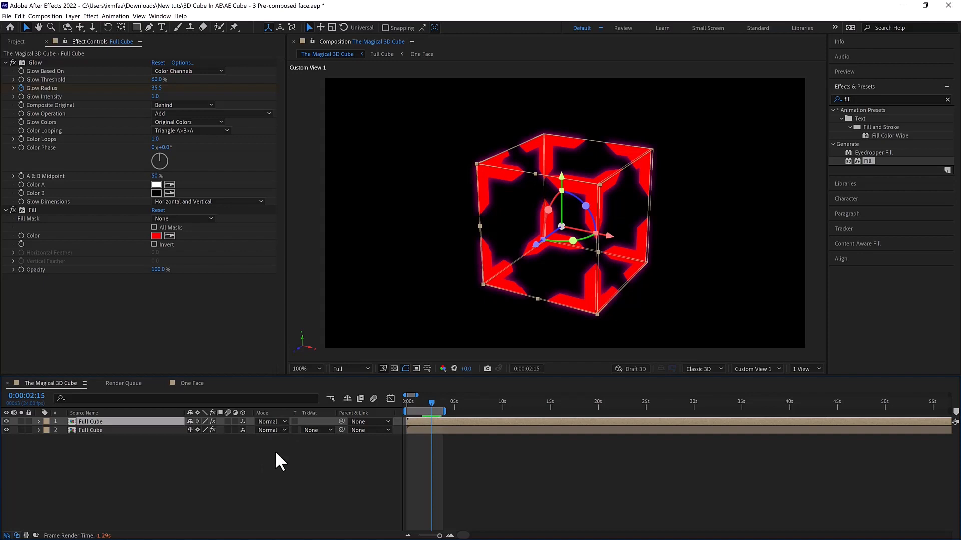
{"action": "key", "text": "shift+equal"}
{"action": "key", "text": "shift+equal"}
{"action": "key", "text": "shift+equal"}
{"action": "key", "text": "shift+equal"}
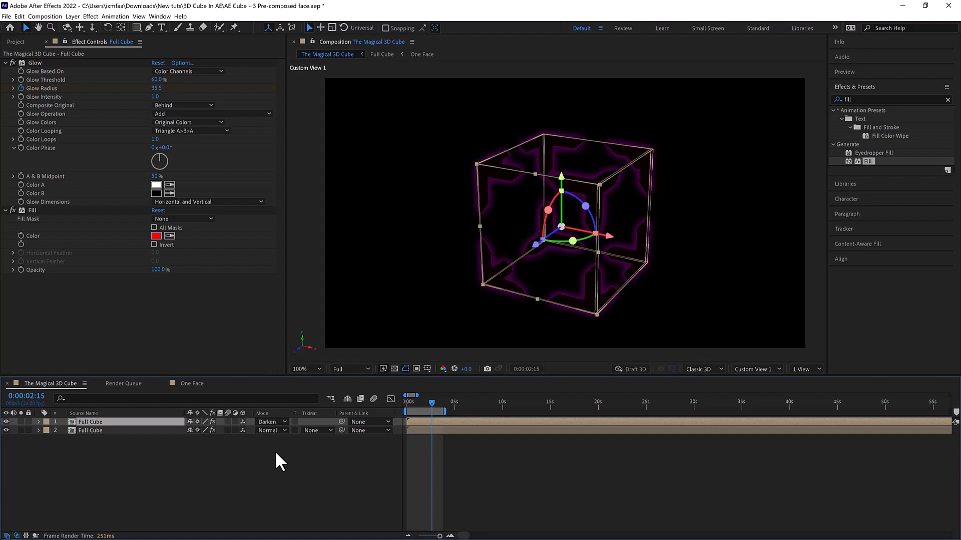
{"action": "left_click", "coordinate": [397, 304]}
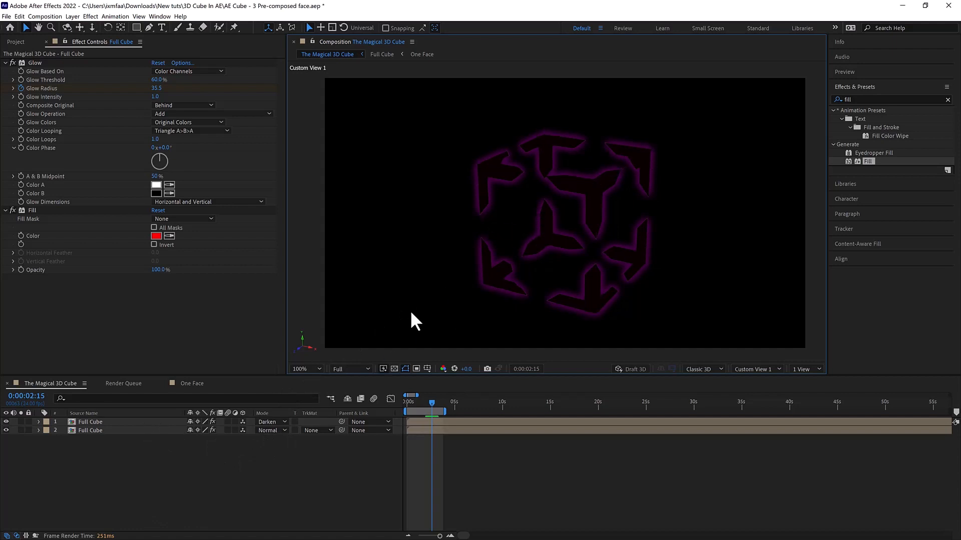
- Cycle the upper Full Cube copy through the remaining blending modes and settle on Classic Color Burn
{"action": "left_click", "coordinate": [142, 421]}
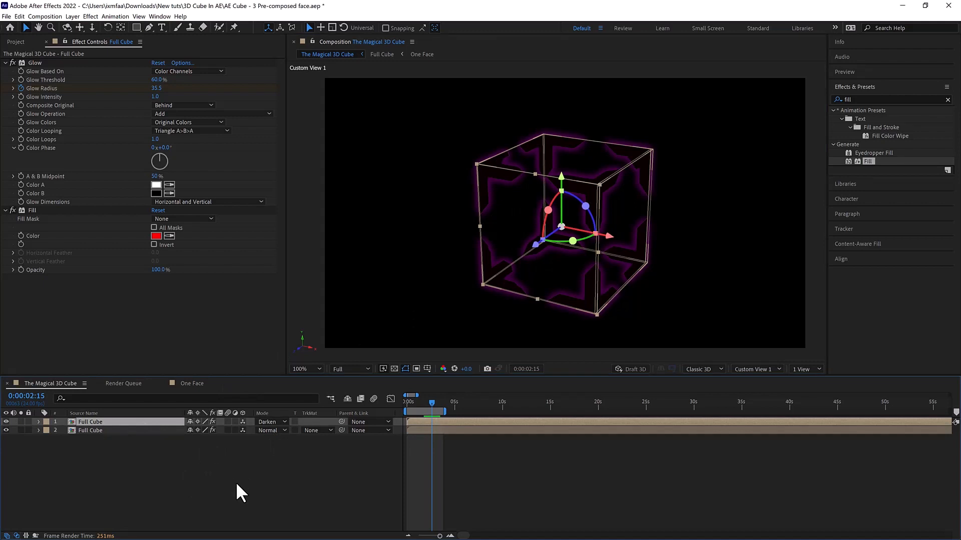
{"action": "key", "text": "shift+equal"}
{"action": "key", "text": "shift+equal"}
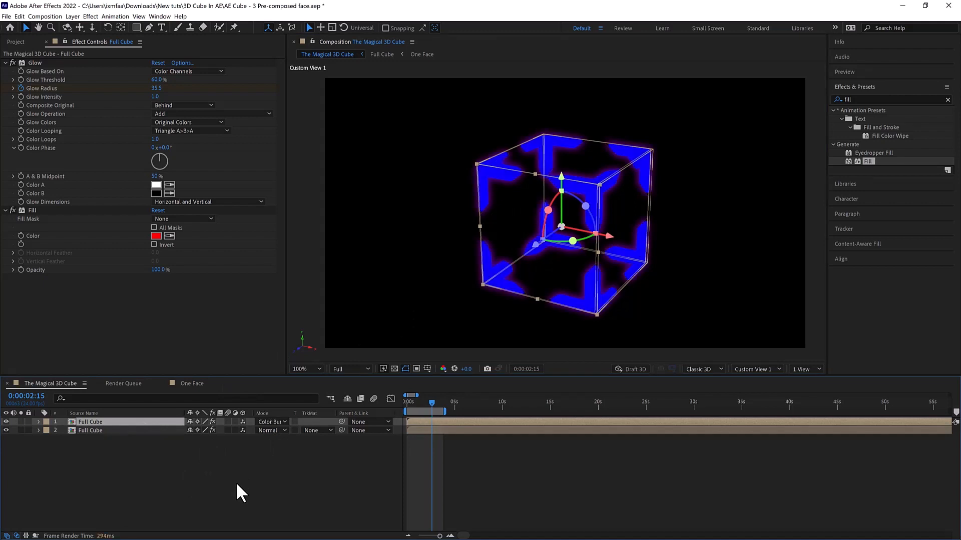
{"action": "key", "text": "shift+equal"}
{"action": "key", "text": "shift+equal"}
{"action": "key", "text": "shift+equal"}
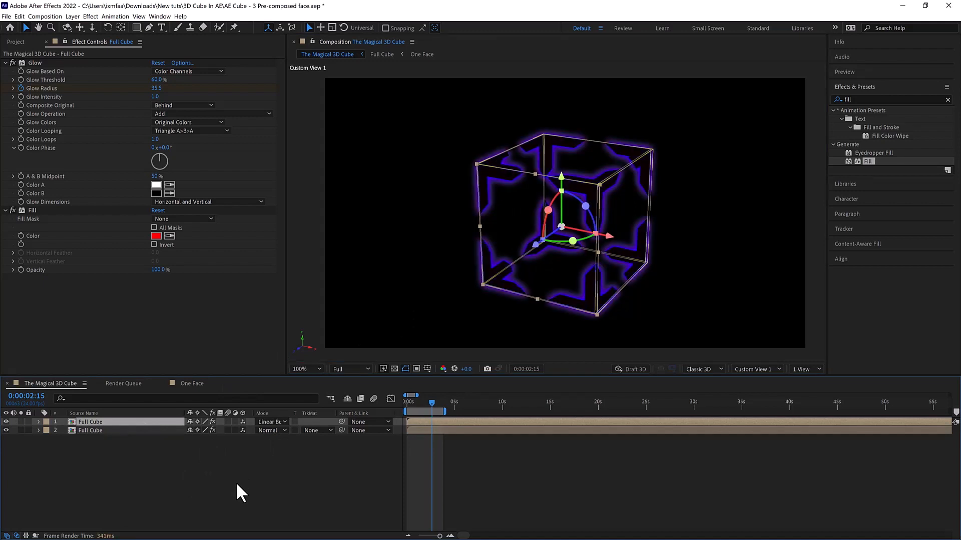
{"action": "key", "text": "shift+equal"}
{"action": "key", "text": "shift+equal"}
{"action": "key", "text": "shift+equal"}
{"action": "key", "text": "shift+equal"}
{"action": "key", "text": "shift+equal"}
{"action": "key", "text": "shift+equal"}
{"action": "key", "text": "shift+equal"}
{"action": "key", "text": "shift+equal"}
{"action": "key", "text": "shift+equal"}
{"action": "key", "text": "shift+equal"}
{"action": "key", "text": "shift+equal"}
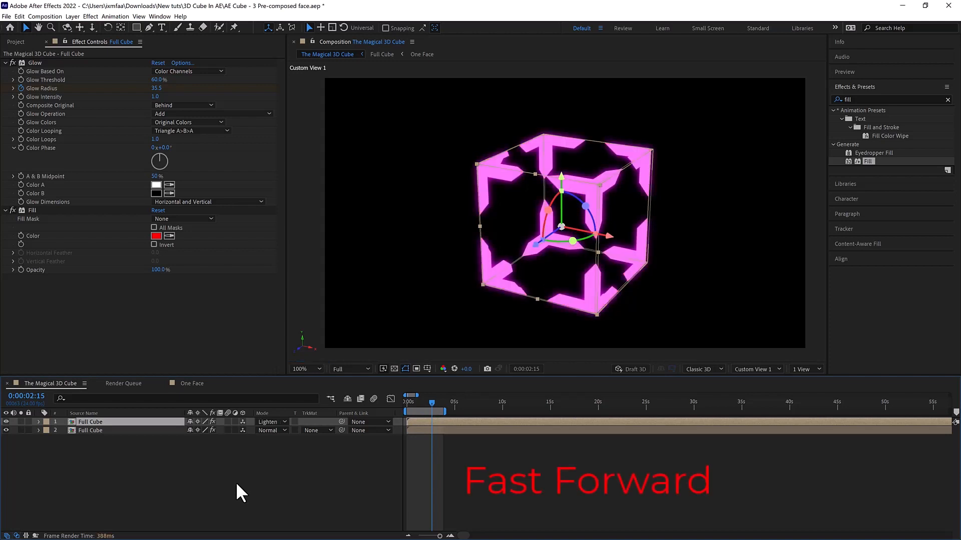
{"action": "key", "text": "shift+equal"}
{"action": "key", "text": "shift+equal"}
{"action": "key", "text": "shift+equal"}
{"action": "key", "text": "shift+equal"}
{"action": "key", "text": "shift+equal"}
{"action": "key", "text": "shift+equal"}
{"action": "key", "text": "shift+equal"}
{"action": "key", "text": "shift+equal"}
{"action": "key", "text": "shift+equal"}
{"action": "key", "text": "shift+equal"}
{"action": "key", "text": "shift+equal"}
{"action": "key", "text": "shift+equal"}
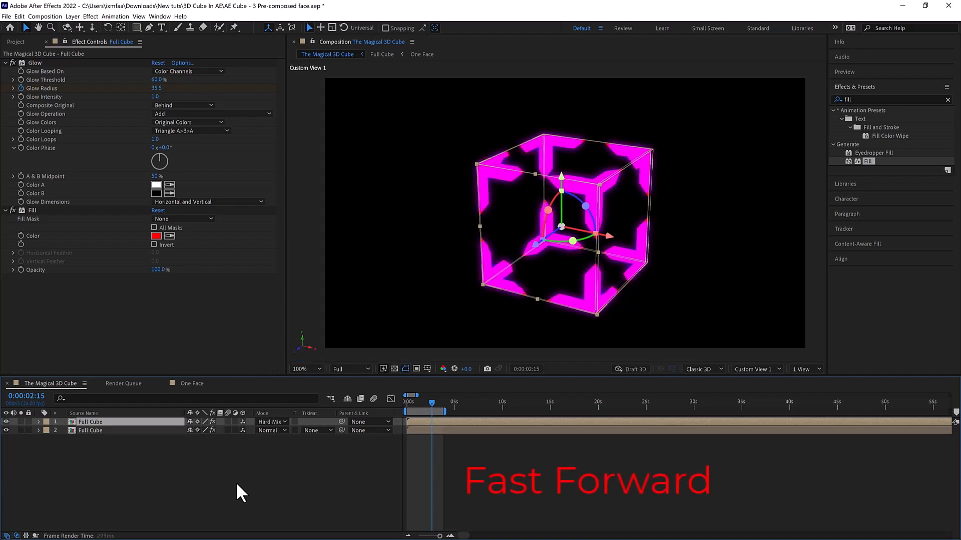
{"action": "key", "text": "shift+equal"}
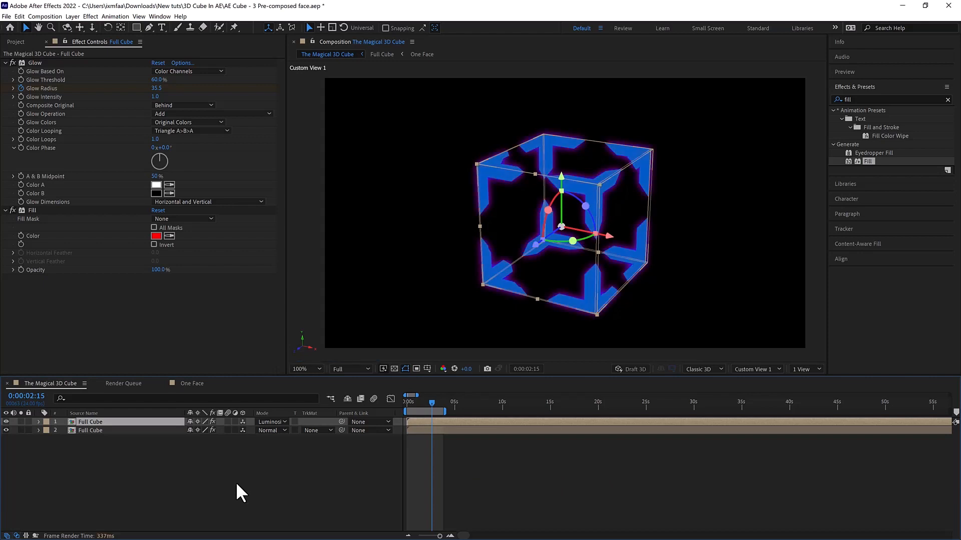
{"action": "key", "text": "shift+equal"}
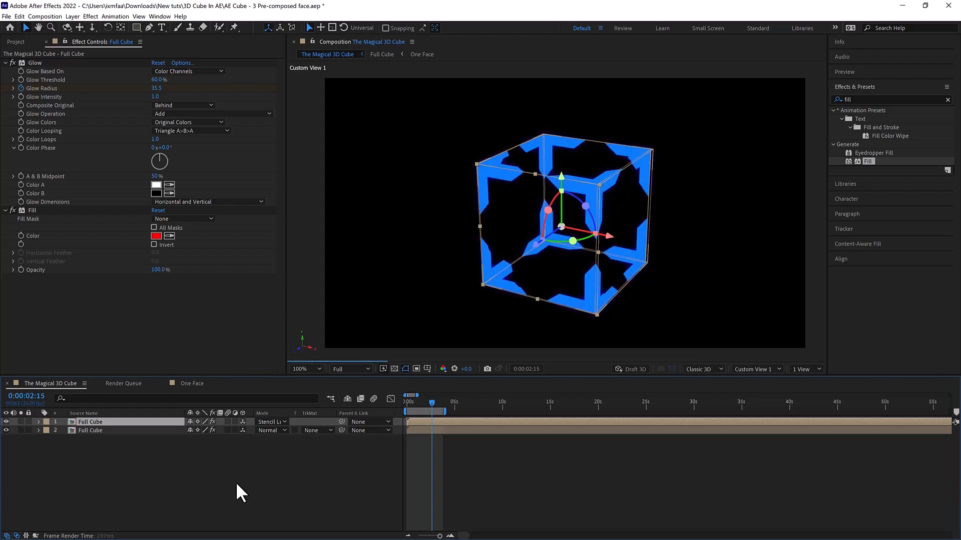
{"action": "key", "text": "shift+equal"}
{"action": "key", "text": "shift+equal"}
{"action": "key", "text": "shift+equal"}
{"action": "key", "text": "shift+equal"}
{"action": "key", "text": "shift+equal"}
{"action": "key", "text": "shift+equal"}
{"action": "key", "text": "shift+equal"}
{"action": "key", "text": "shift+equal"}
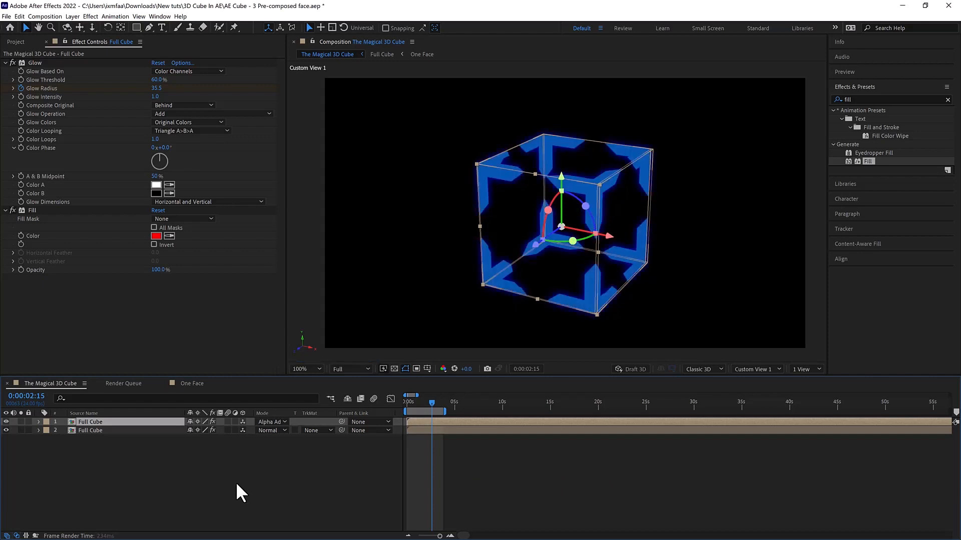
{"action": "key", "text": "shift+equal"}
{"action": "key", "text": "shift+equal"}
{"action": "key", "text": "shift+equal"}
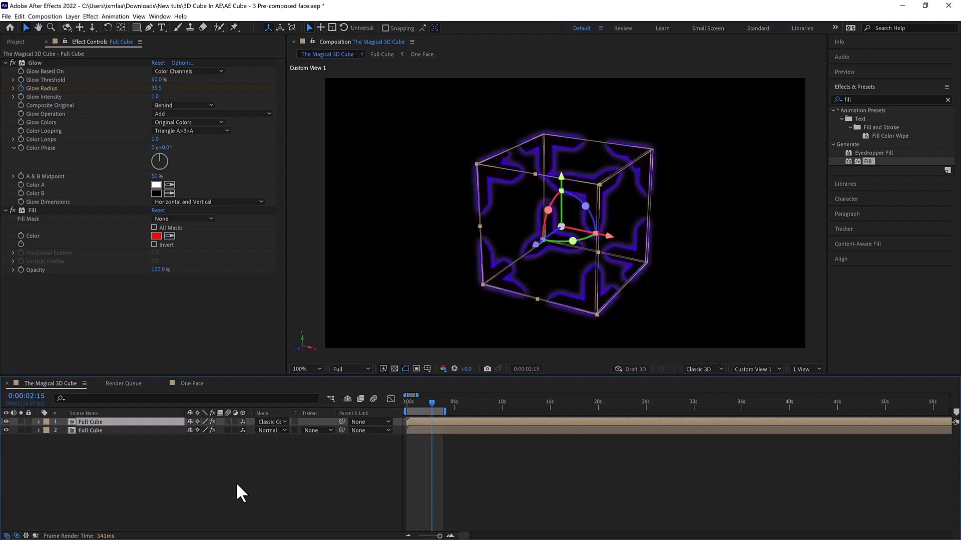
{"action": "left_click", "coordinate": [434, 238]}
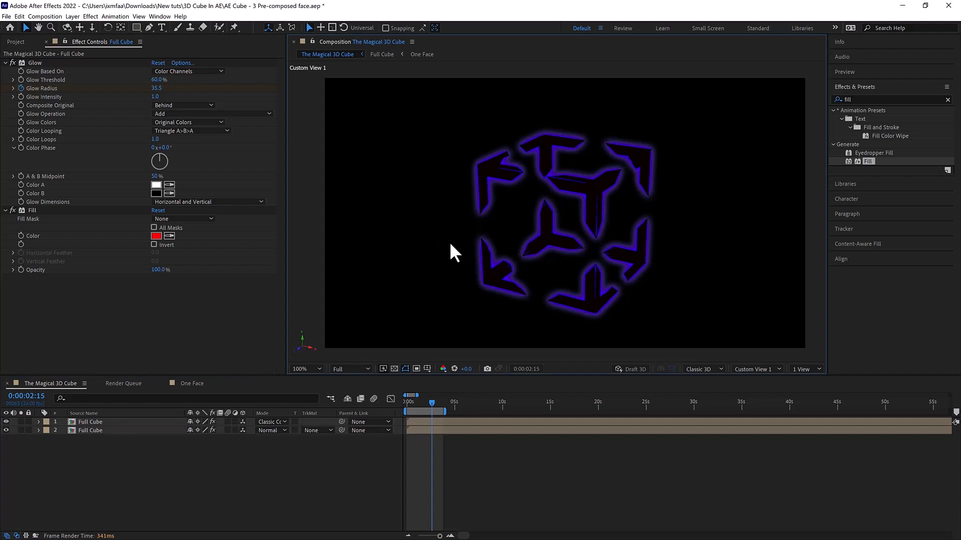
- Set the upper Full Cube copy's opacity to 0% and add its first Opacity keyframe at 0:00:00:00
{"action": "left_click", "coordinate": [143, 422]}
{"action": "key", "text": "t"}
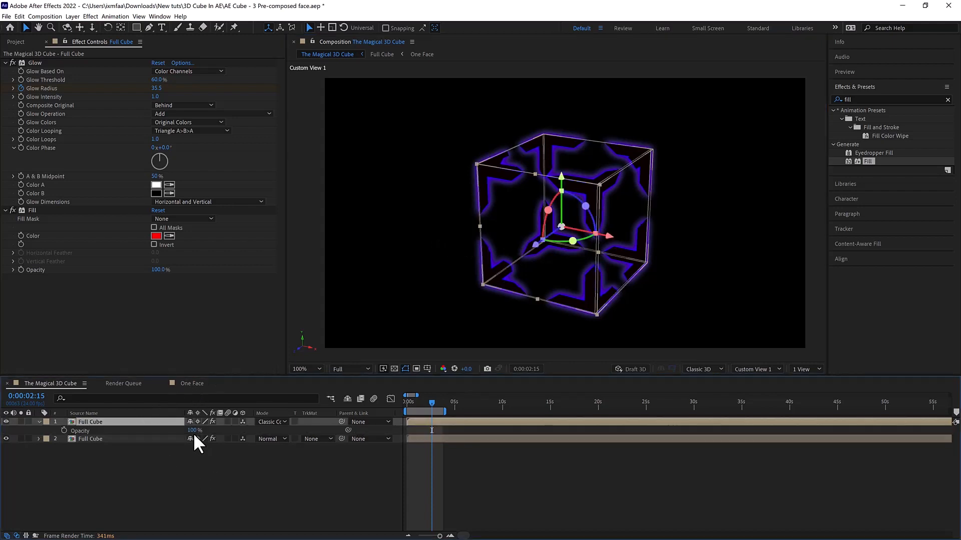
{"action": "left_click_drag", "start_coordinate": [192, 431], "coordinate": [59, 440]}
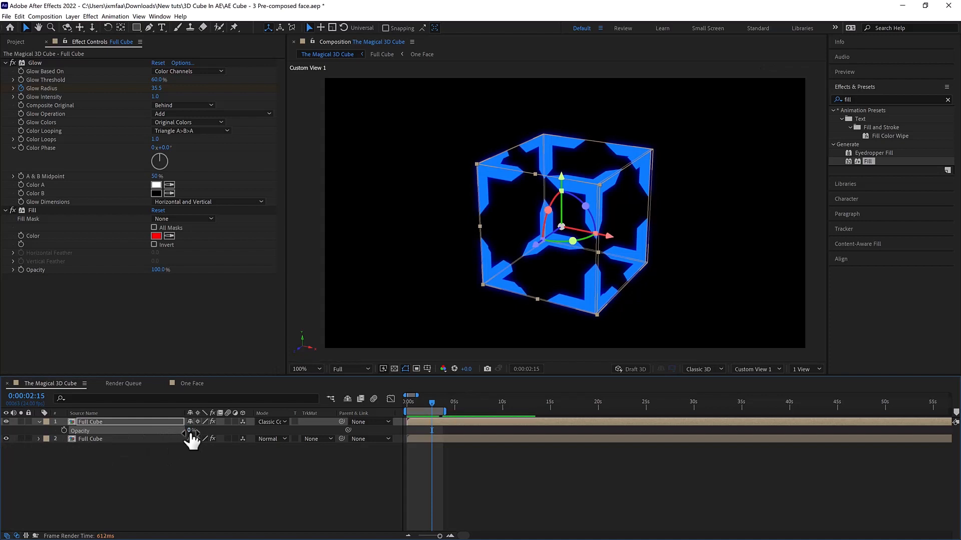
{"action": "left_click", "coordinate": [63, 430]}
{"action": "key", "text": "ctrl+z"}
{"action": "key", "text": "ctrl+z"}
{"action": "key", "text": "Home"}
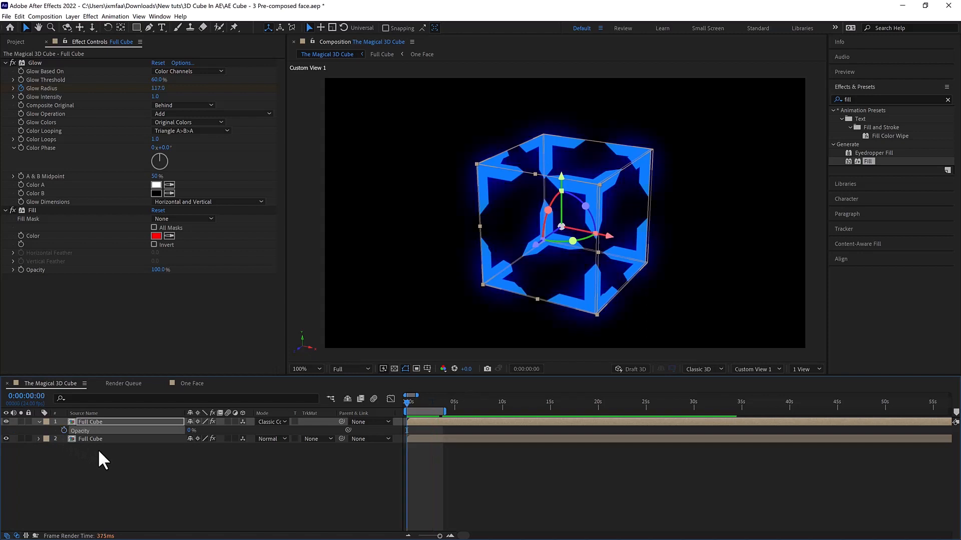
{"action": "left_click", "coordinate": [64, 430]}
- Keyframe the upper copy's Opacity at 100% at 0:00:00:10 and 0% at 0:00:01:06
{"action": "key", "text": "shift+Page_Down"}
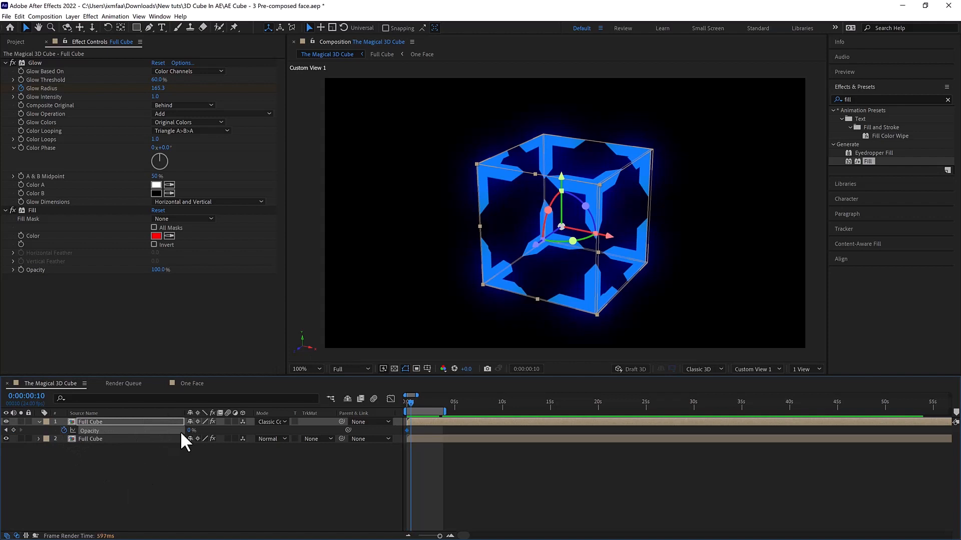
{"action": "left_click_drag", "start_coordinate": [192, 431], "coordinate": [352, 428]}
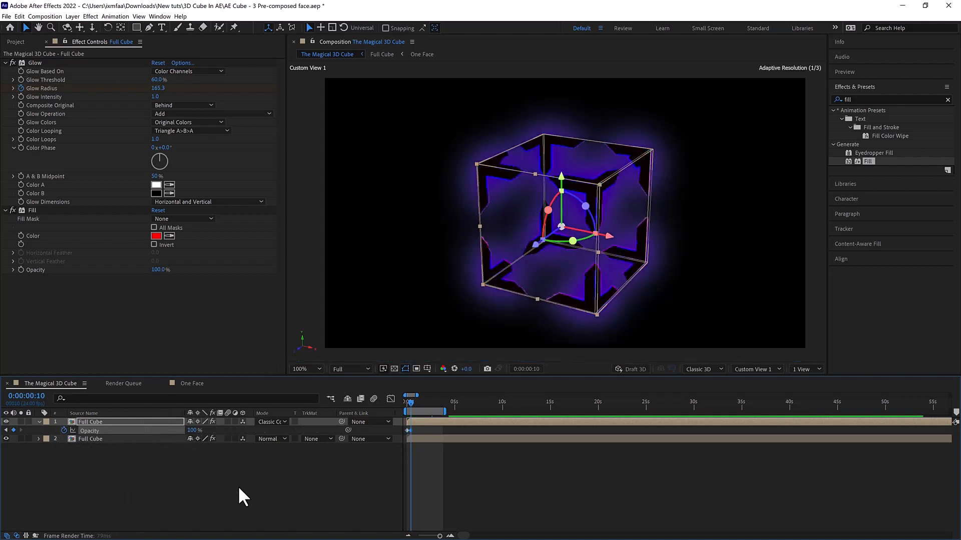
{"action": "key", "text": "shift+Page_Down"}
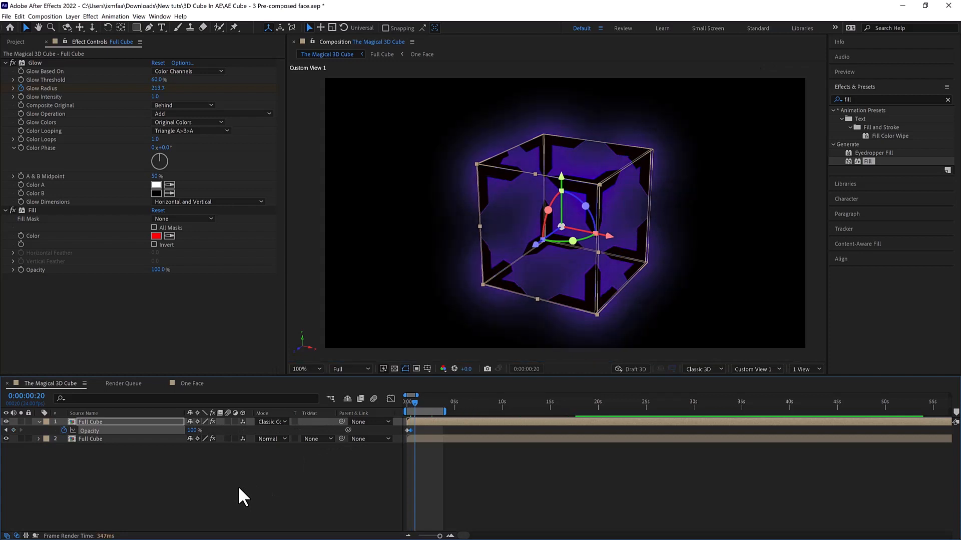
{"action": "key", "text": "shift+Page_Down"}
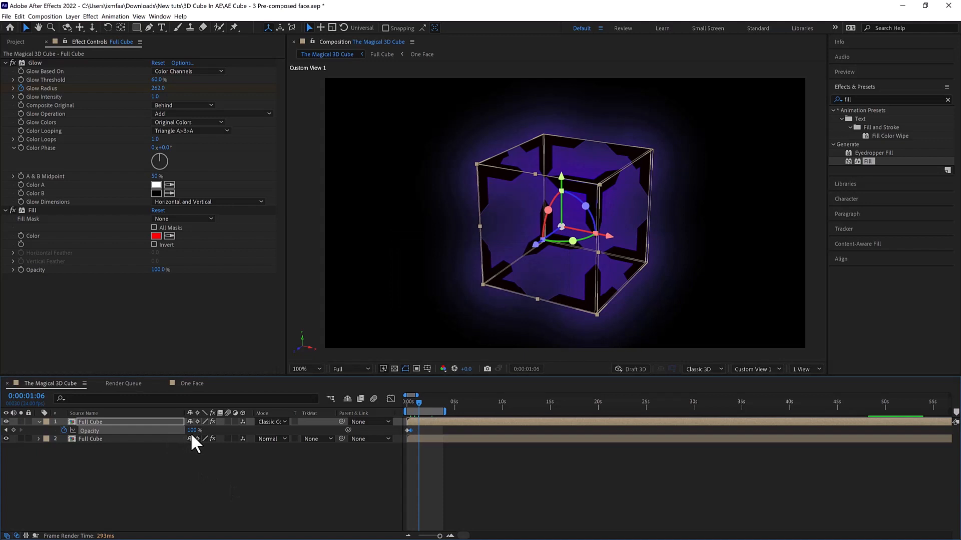
{"action": "left_click_drag", "start_coordinate": [192, 431], "coordinate": [11, 439]}
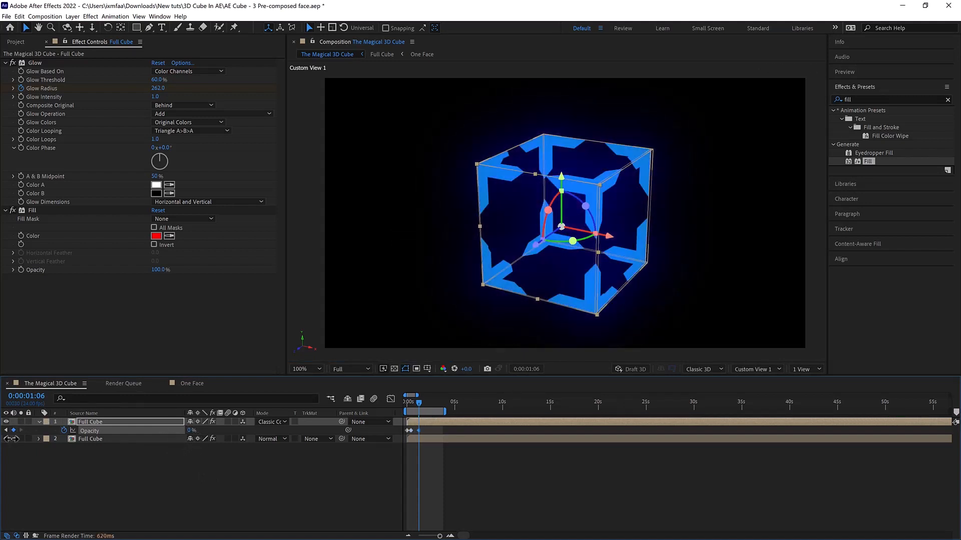
- Keyframe the upper copy's Opacity at 100% at 0:00:02:02, and preview the color change by playing and scrubbing the timeline
{"action": "key", "text": "space"}
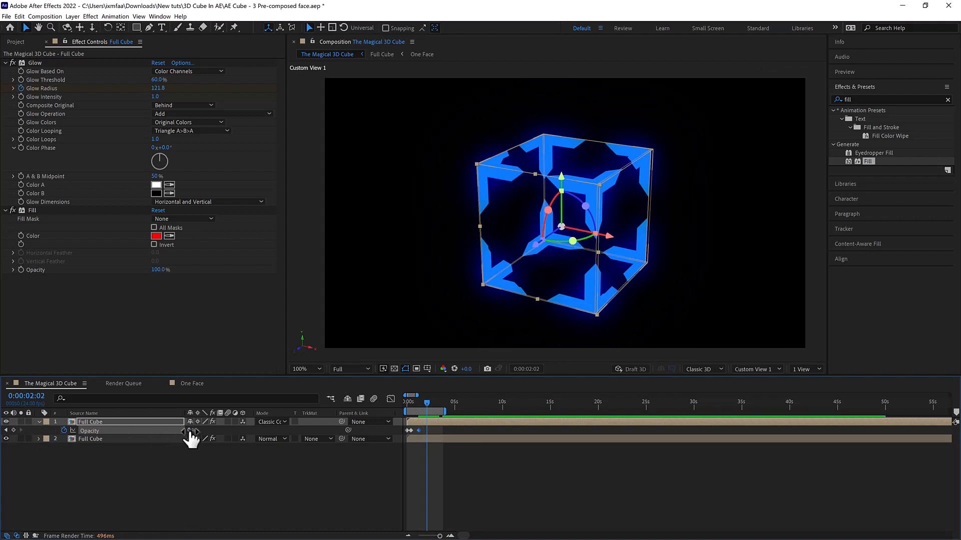
{"action": "left_click_drag", "start_coordinate": [191, 431], "coordinate": [380, 427]}
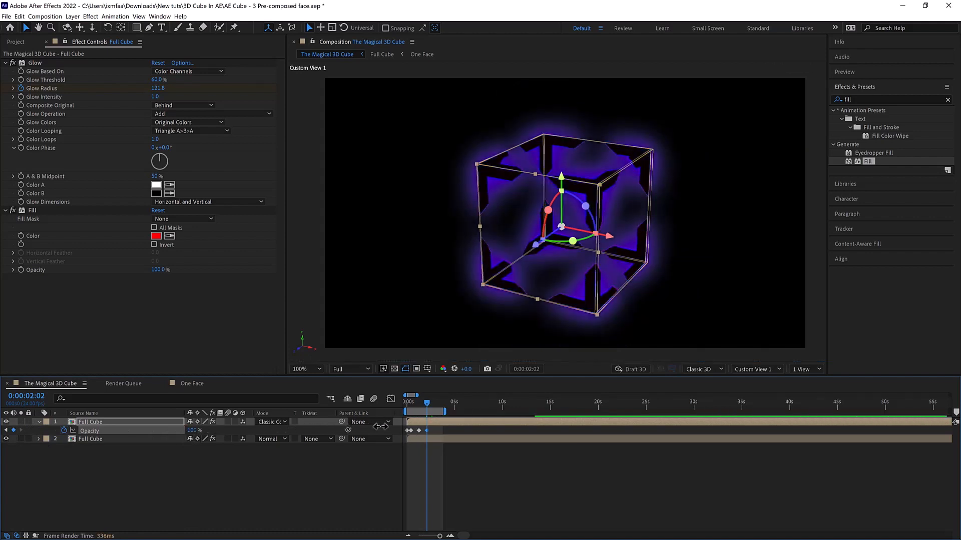
{"action": "key", "text": "space"}
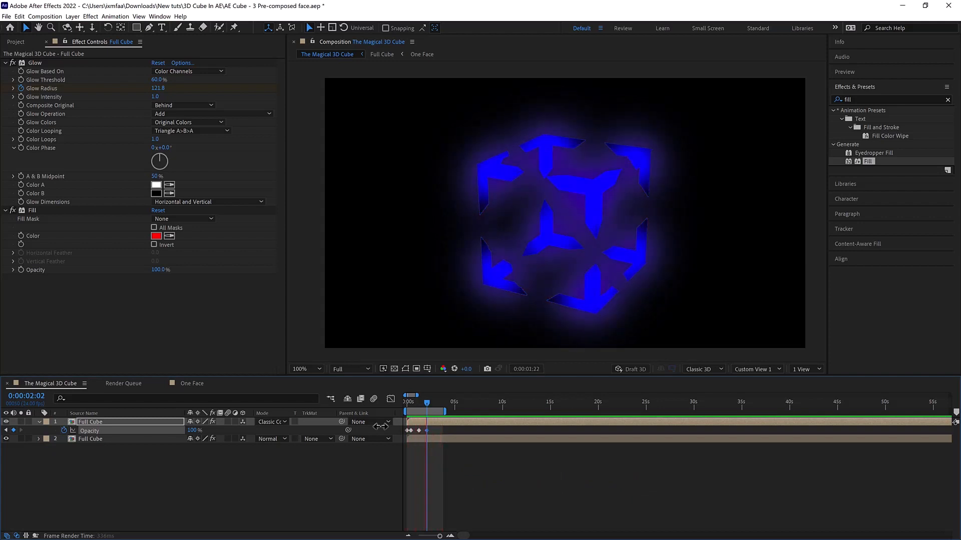
{"action": "key", "text": "space"}
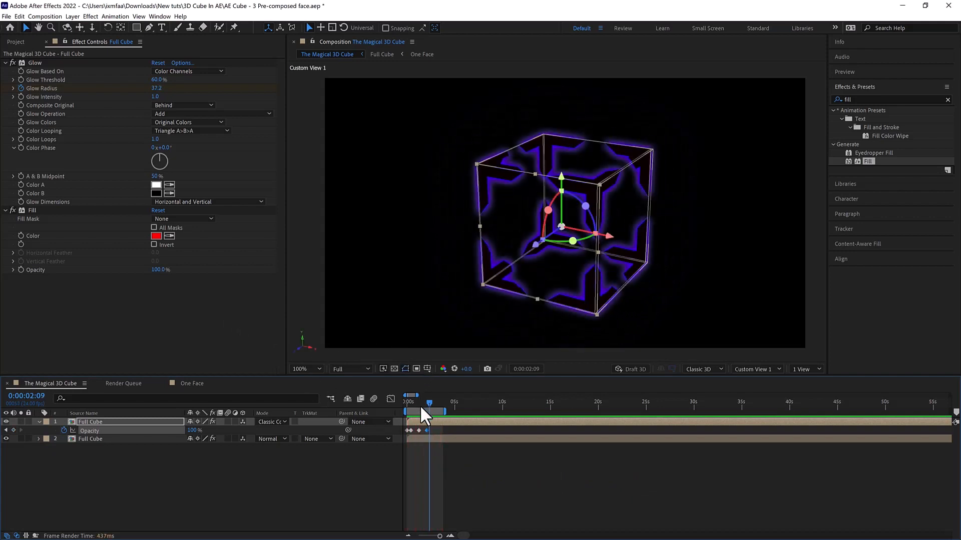
{"action": "left_click_drag", "start_coordinate": [419, 403], "coordinate": [415, 403]}
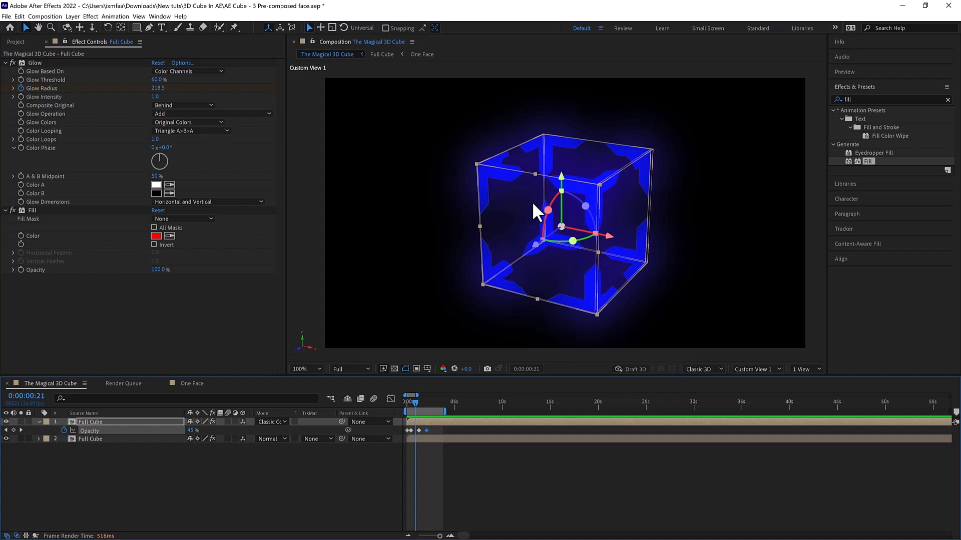
{"action": "left_click", "coordinate": [399, 308]}
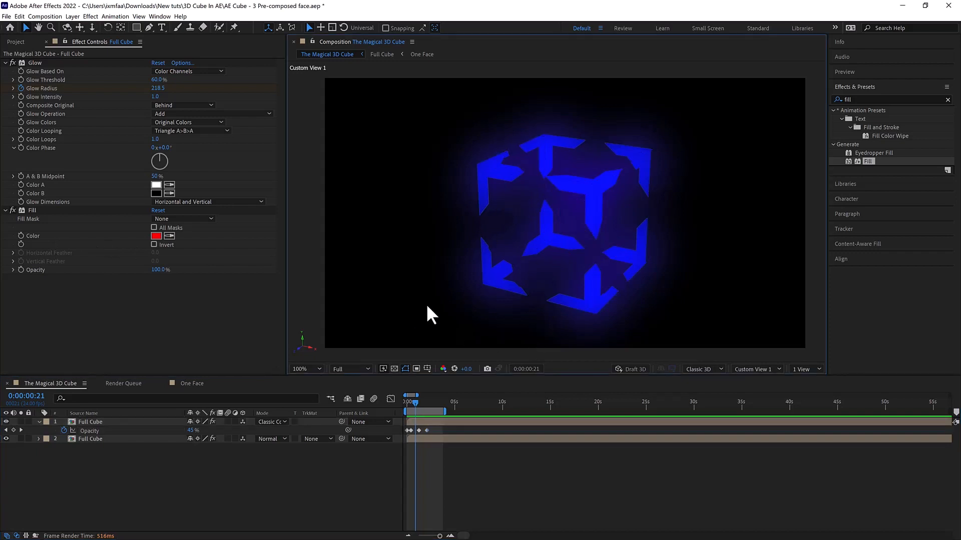
{"action": "left_click_drag", "start_coordinate": [419, 403], "coordinate": [431, 405]}
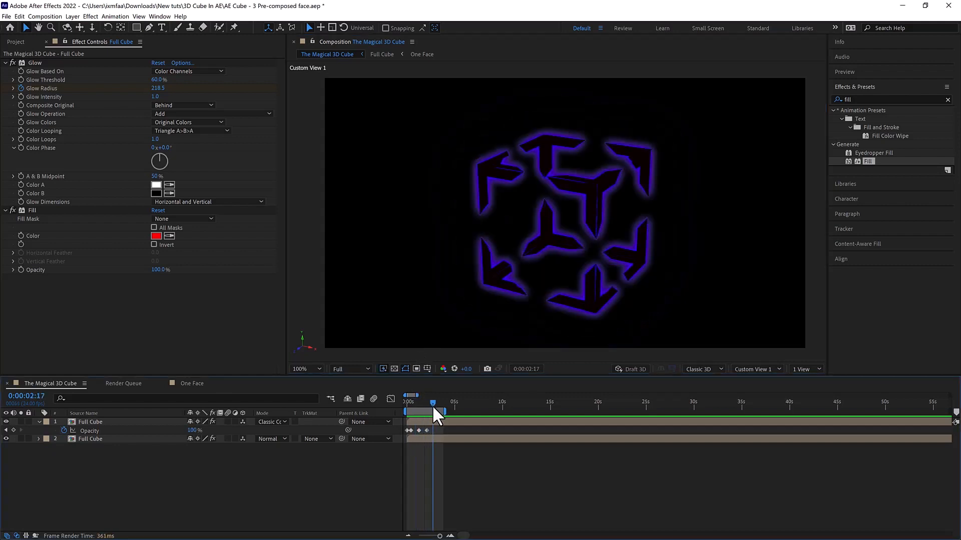